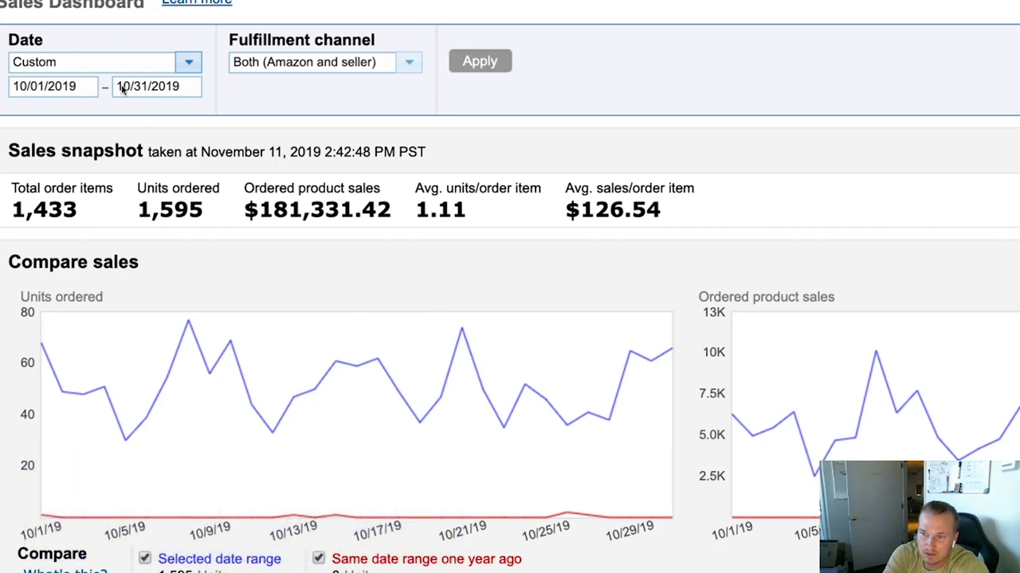
Highlight the October ordered product sales total, and set the custom date range's start date to 05/01/2019.
{"action": "double_click", "coordinate": [380, 204]}
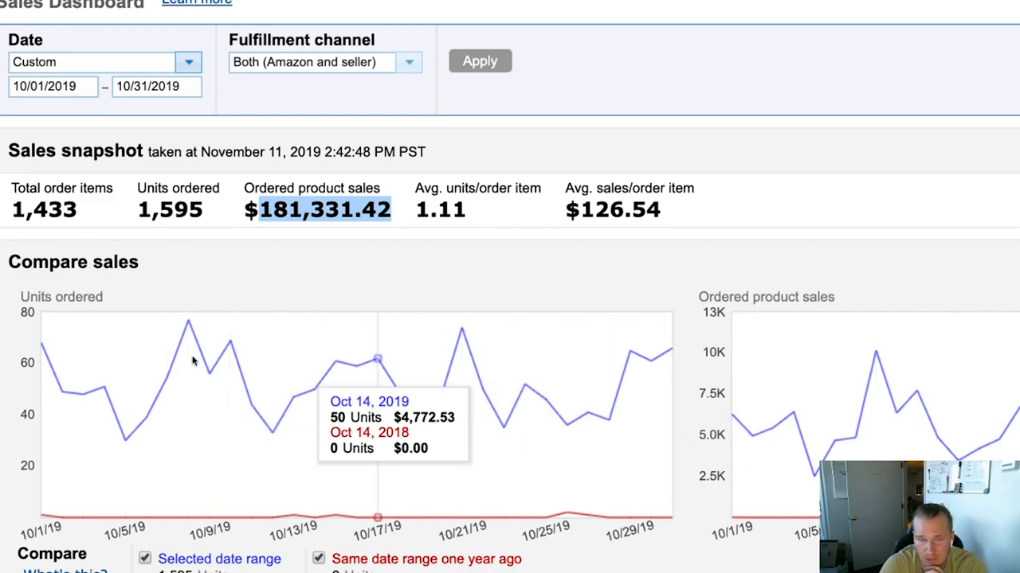
{"action": "left_click", "coordinate": [38, 88]}
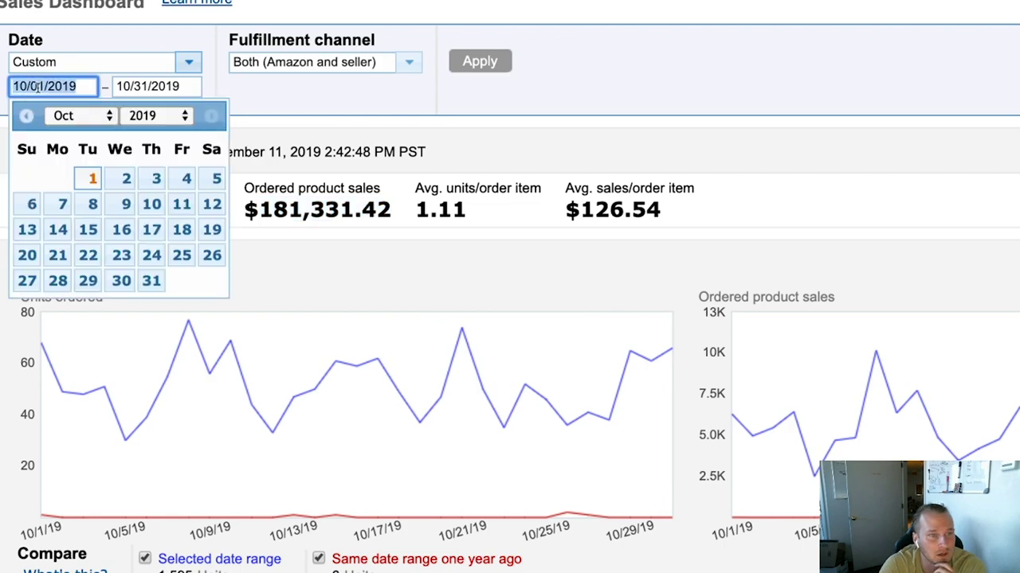
{"action": "left_click", "coordinate": [26, 116]}
{"action": "left_click", "coordinate": [26, 115]}
{"action": "left_click", "coordinate": [26, 116]}
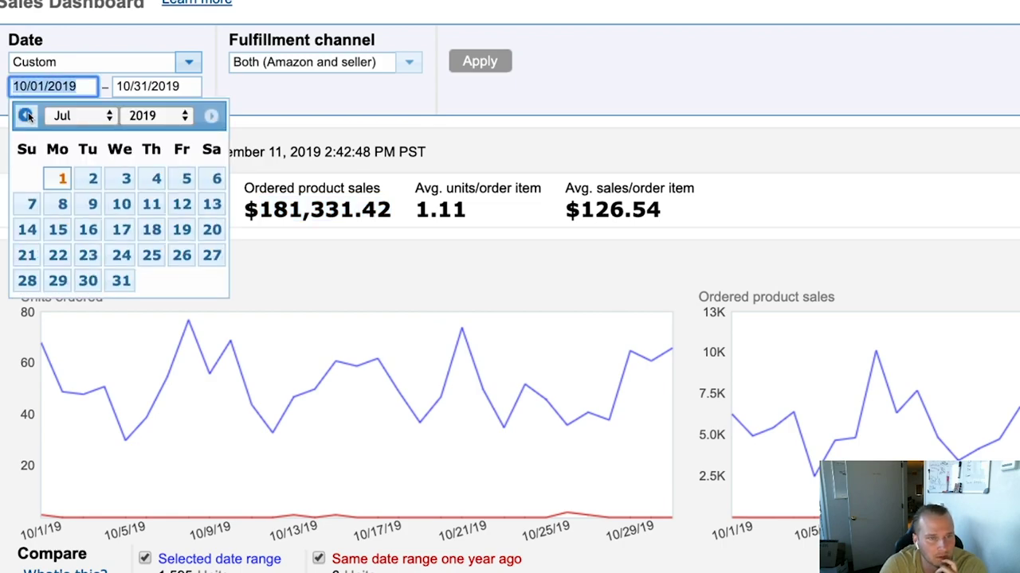
{"action": "left_click", "coordinate": [26, 115]}
{"action": "left_click", "coordinate": [26, 115]}
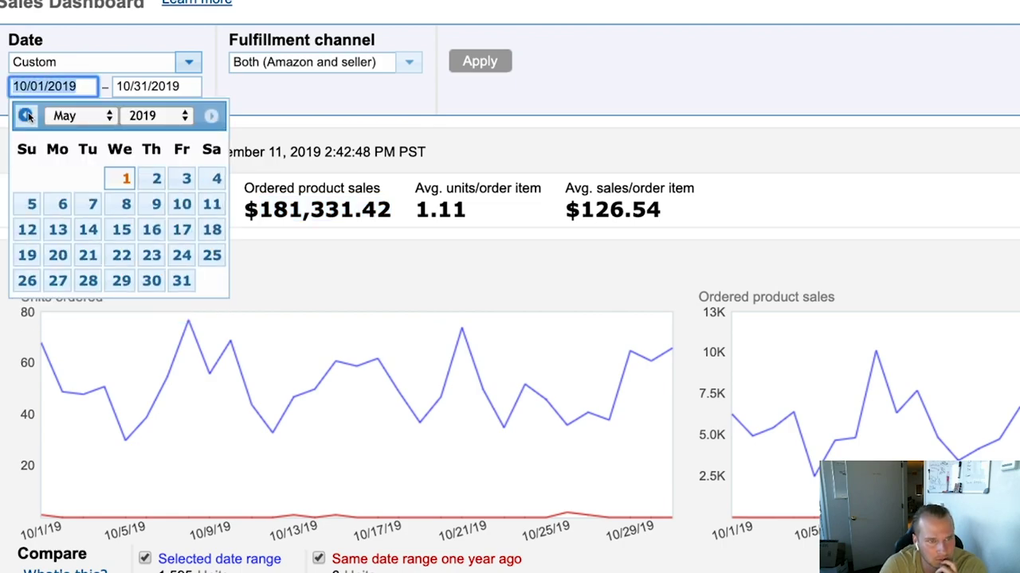
{"action": "left_click", "coordinate": [120, 178]}
Set the custom date range's end date to 11/11/2019 and apply the range to the sales dashboard.
{"action": "left_click", "coordinate": [150, 94]}
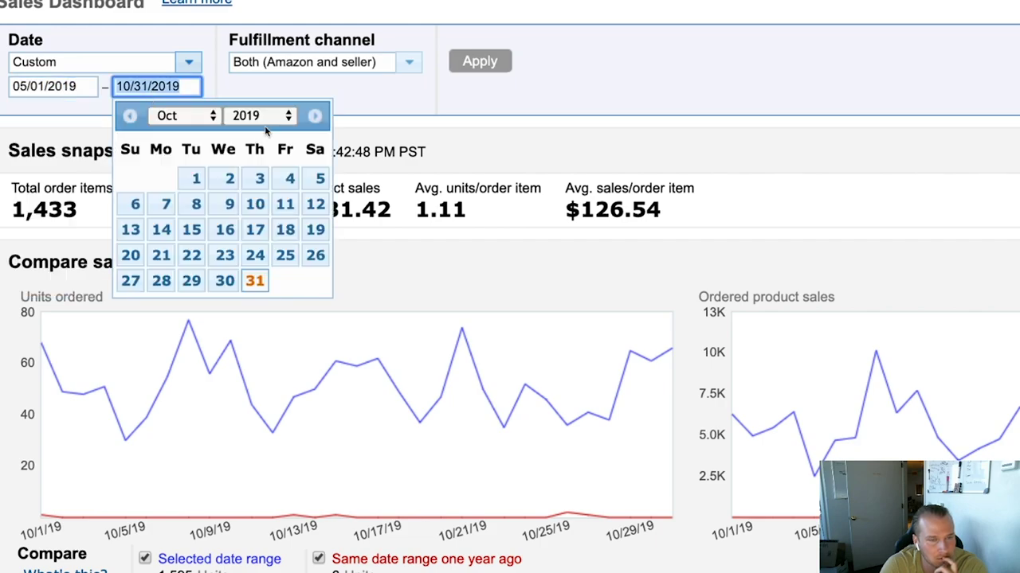
{"action": "left_click", "coordinate": [207, 118]}
{"action": "left_click", "coordinate": [215, 134]}
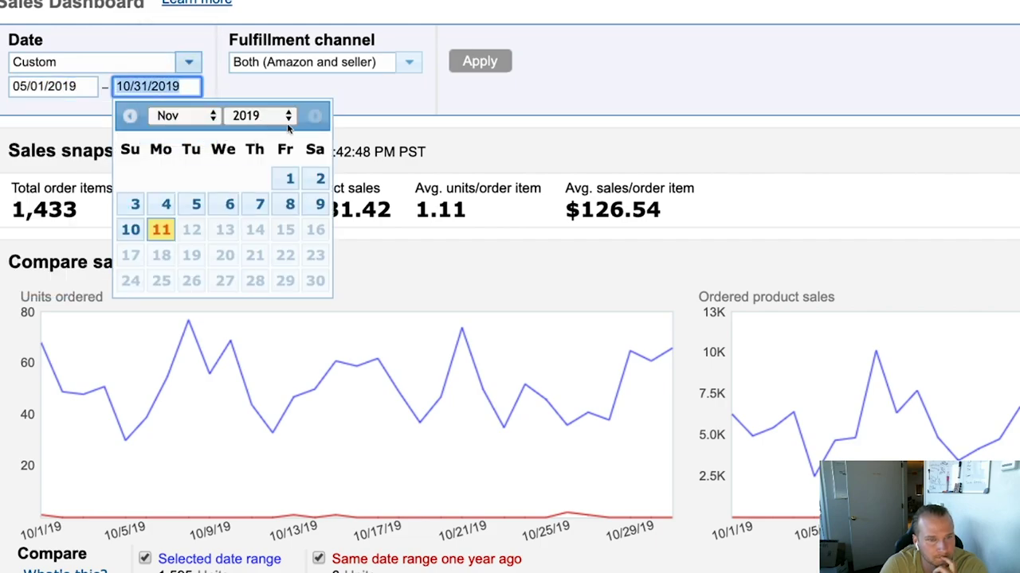
{"action": "left_click", "coordinate": [162, 229]}
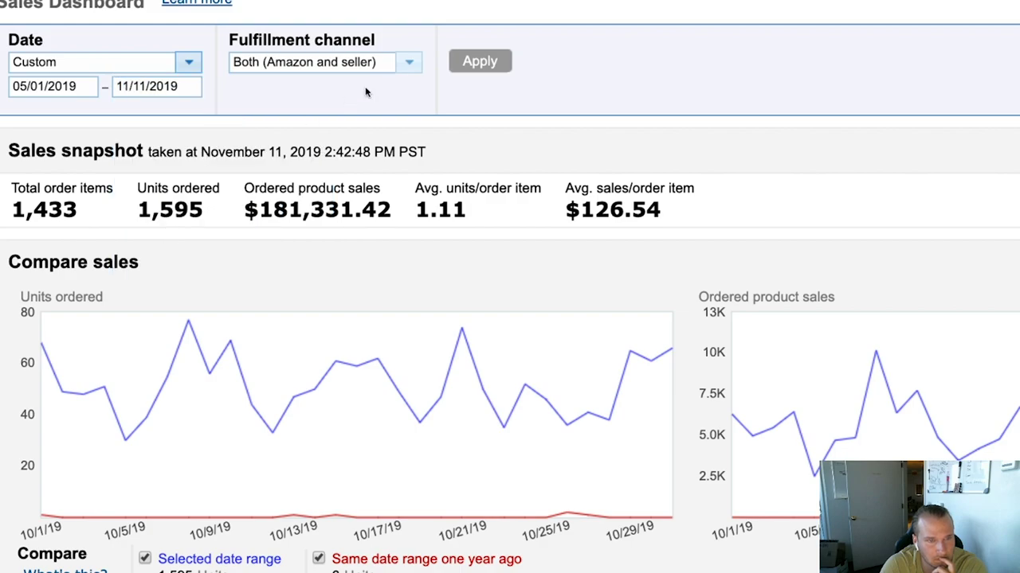
{"action": "left_click", "coordinate": [475, 61]}
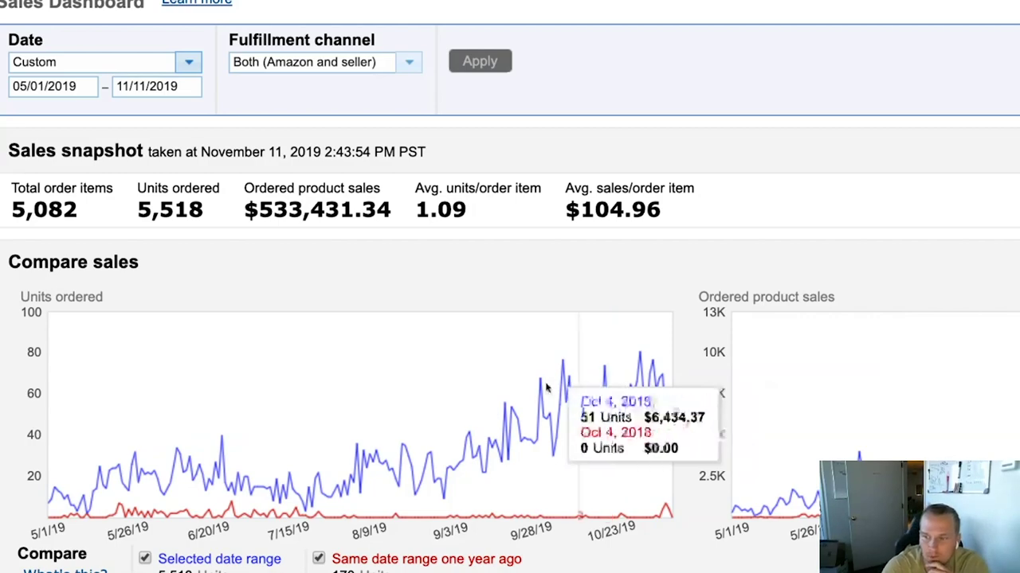
Highlight the ordered product sales, units ordered, total order items and average sales per order item in the sales snapshot.
{"action": "double_click", "coordinate": [371, 217]}
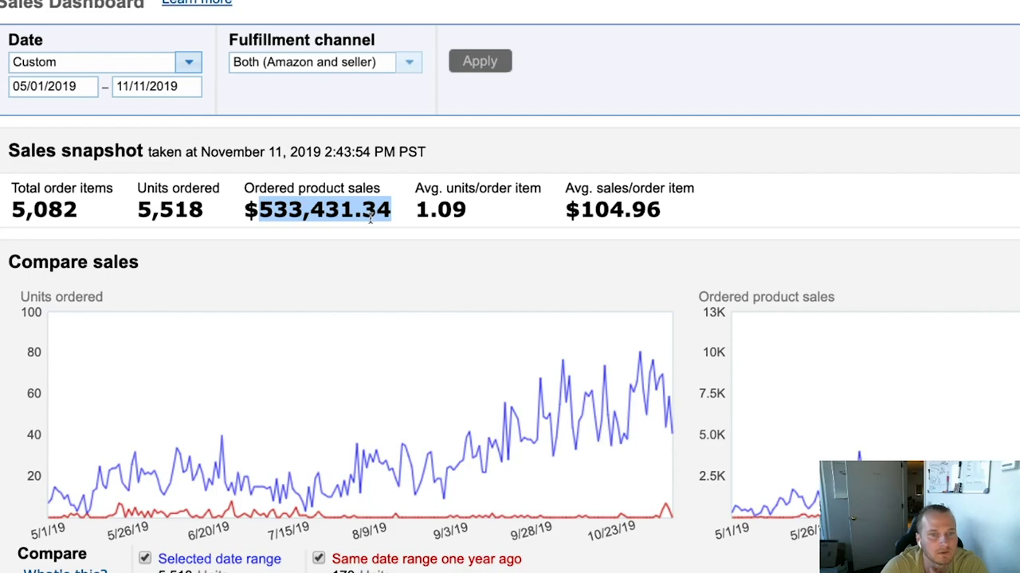
{"action": "double_click", "coordinate": [190, 213]}
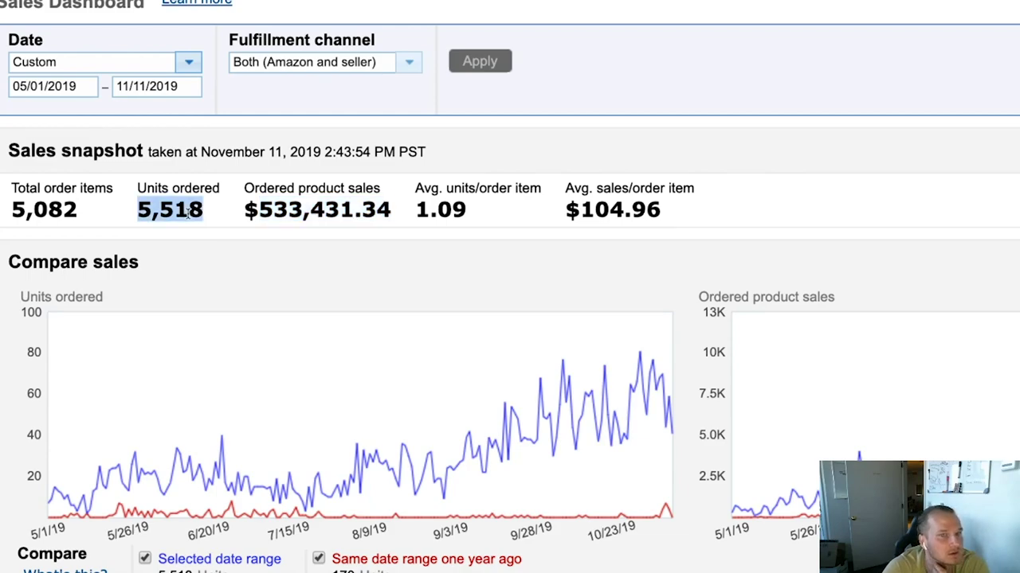
{"action": "double_click", "coordinate": [49, 208]}
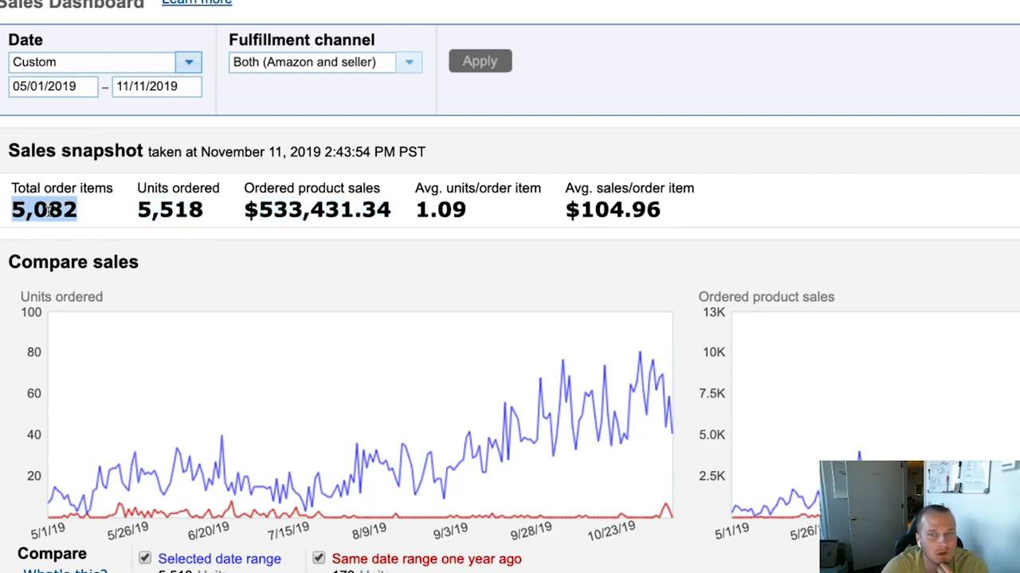
{"action": "double_click", "coordinate": [629, 212]}
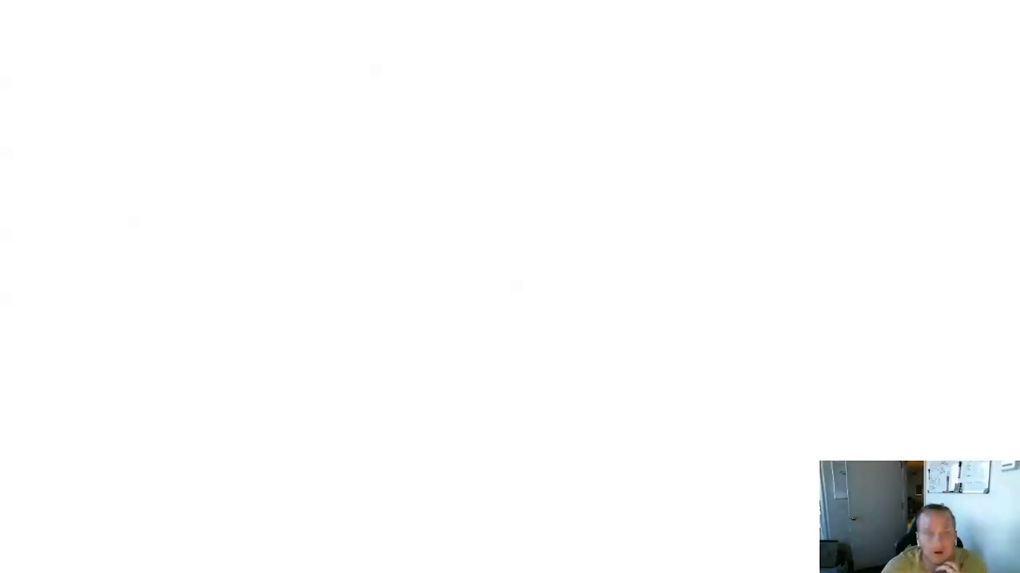
Switch to the InventoryLab profit and loss report and review the weekly income and expense figures for November and October.
{"action": "scroll", "coordinate": [491, 196], "scroll_direction": "down", "scroll_amount": 1}
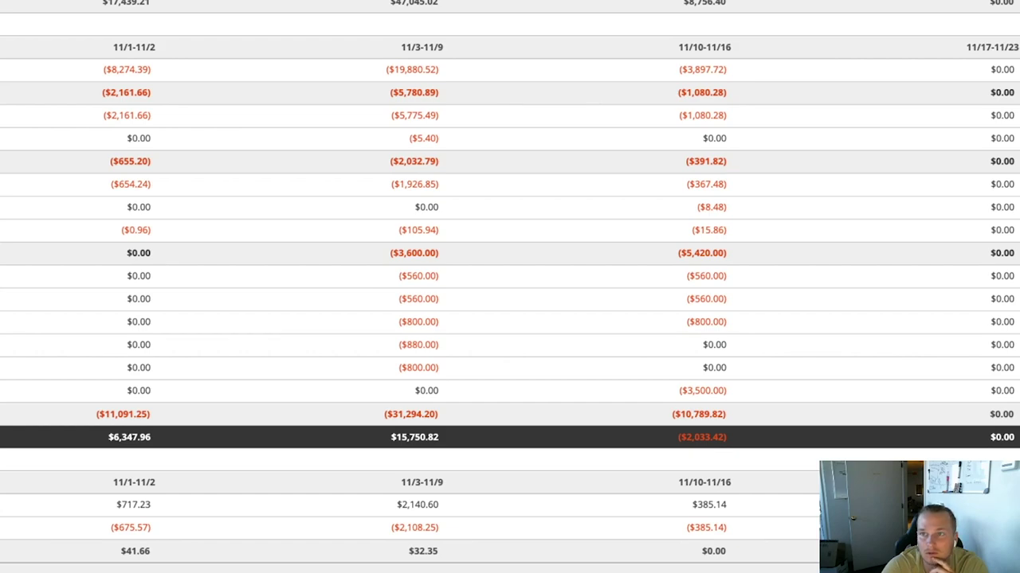
{"action": "scroll", "coordinate": [510, 287], "scroll_direction": "down", "scroll_amount": 5}
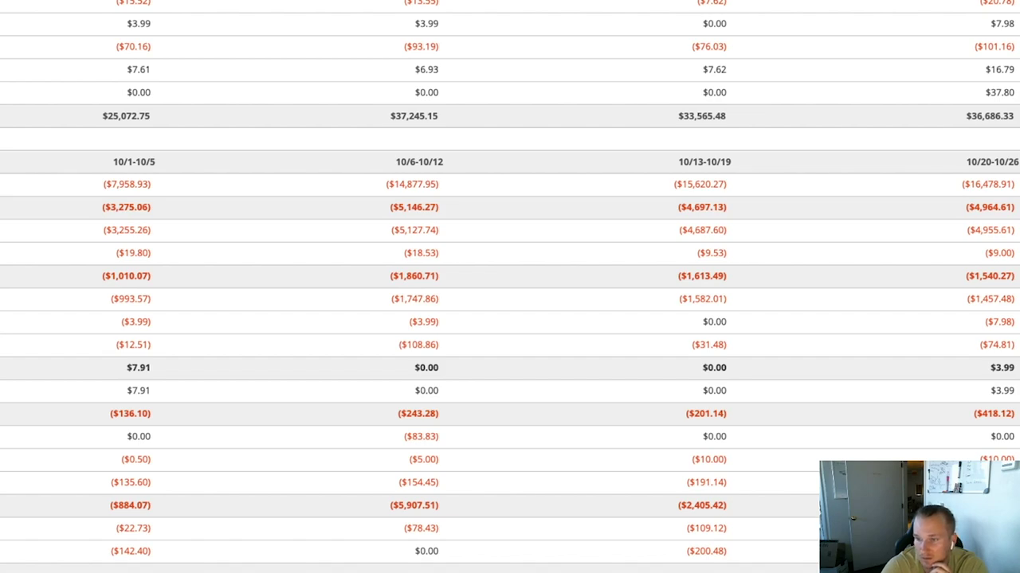
{"action": "scroll", "coordinate": [509, 286], "scroll_direction": "down", "scroll_amount": 2}
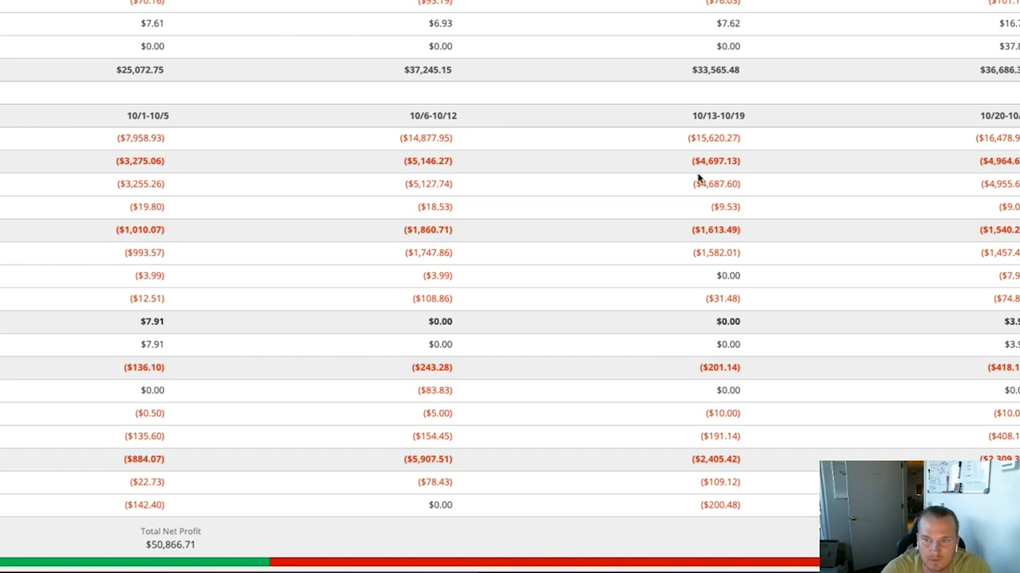
{"action": "scroll", "coordinate": [550, 107], "scroll_direction": "up", "scroll_amount": 2}
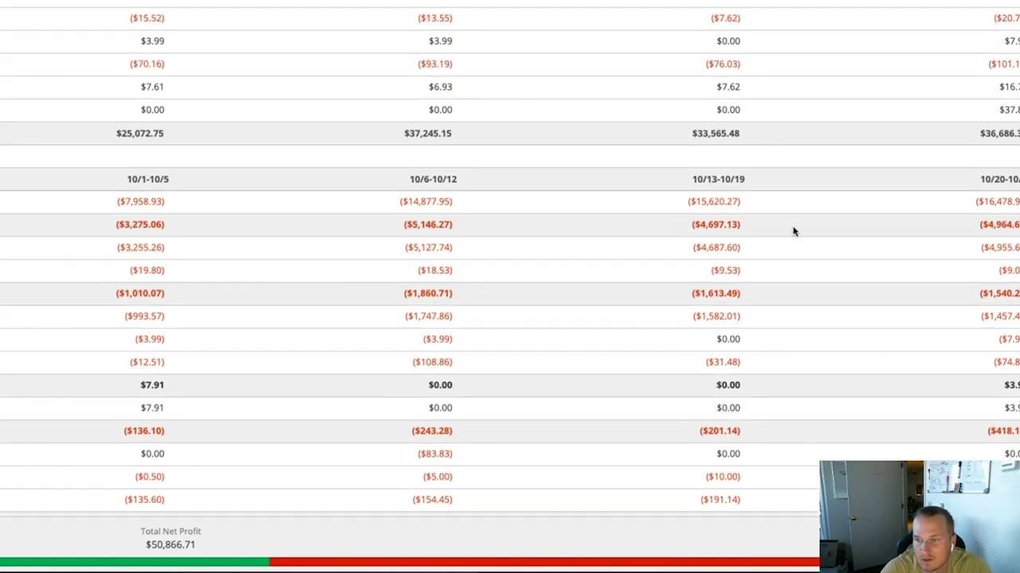
{"action": "scroll", "coordinate": [510, 287], "scroll_direction": "up", "scroll_amount": 4}
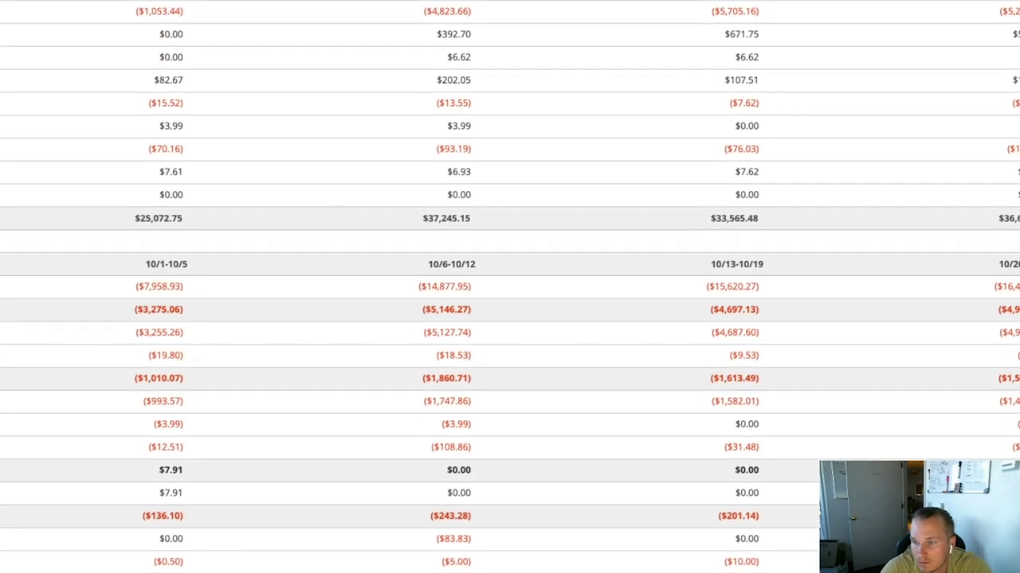
{"action": "scroll", "coordinate": [510, 286], "scroll_direction": "up", "scroll_amount": 1}
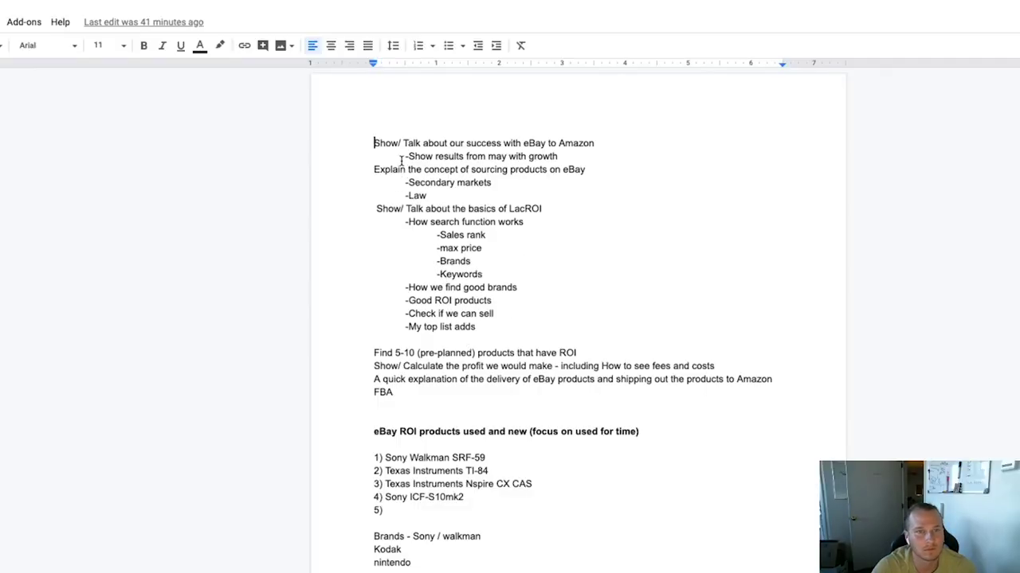
In the Google Docs video outline, highlight the opening lines about success with eBay to Amazon and growth since May.
{"action": "left_click_drag", "start_coordinate": [360, 141], "coordinate": [467, 144]}
{"action": "left_click", "coordinate": [599, 146]}
{"action": "left_click", "coordinate": [591, 159], "text": "shift"}
{"action": "left_click", "coordinate": [403, 143], "text": "shift"}
{"action": "left_click", "coordinate": [427, 143]}
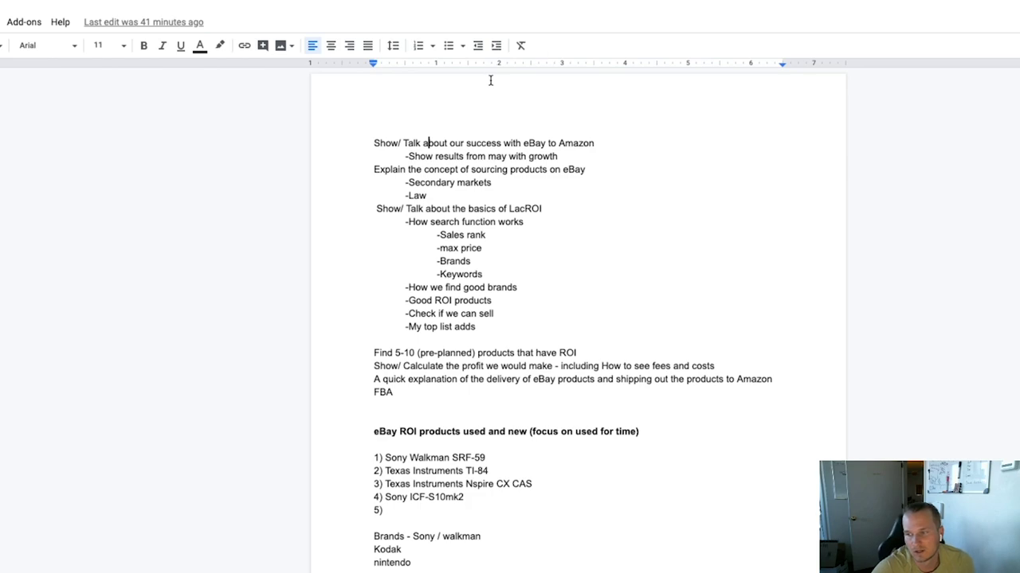
Highlight the outline's points on sourcing products on eBay, law, and the basics of LacROI in turn.
{"action": "left_click_drag", "start_coordinate": [372, 169], "coordinate": [578, 191]}
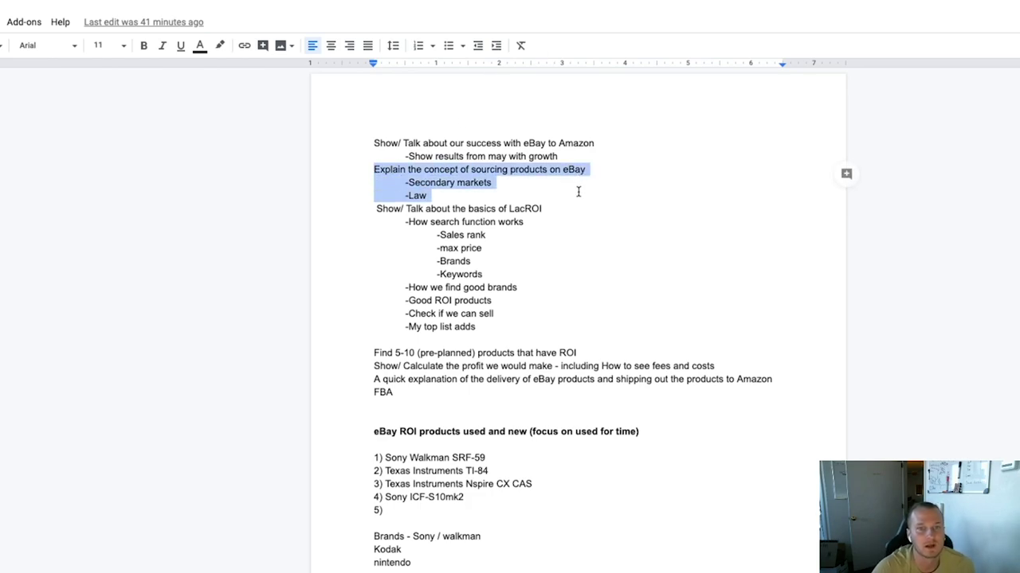
{"action": "left_click", "coordinate": [573, 185]}
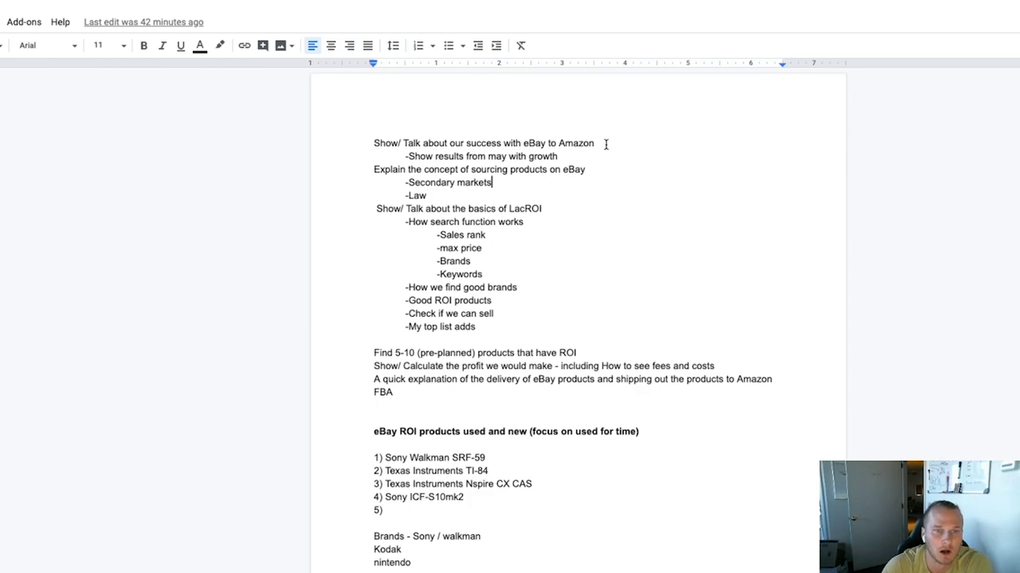
{"action": "left_click_drag", "start_coordinate": [427, 196], "coordinate": [406, 196]}
{"action": "left_click", "coordinate": [512, 220]}
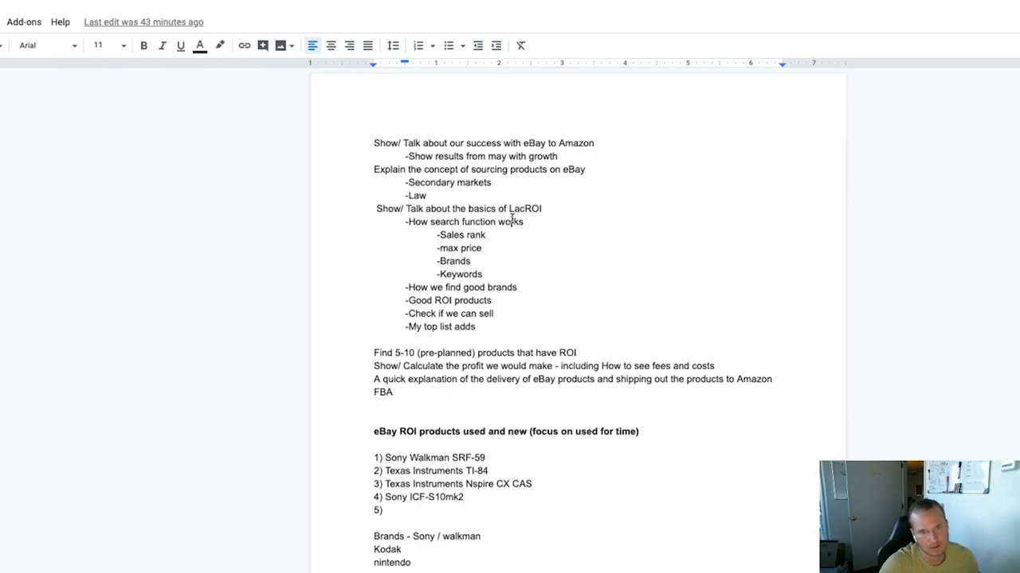
{"action": "left_click_drag", "start_coordinate": [403, 209], "coordinate": [489, 221]}
{"action": "left_click", "coordinate": [487, 233]}
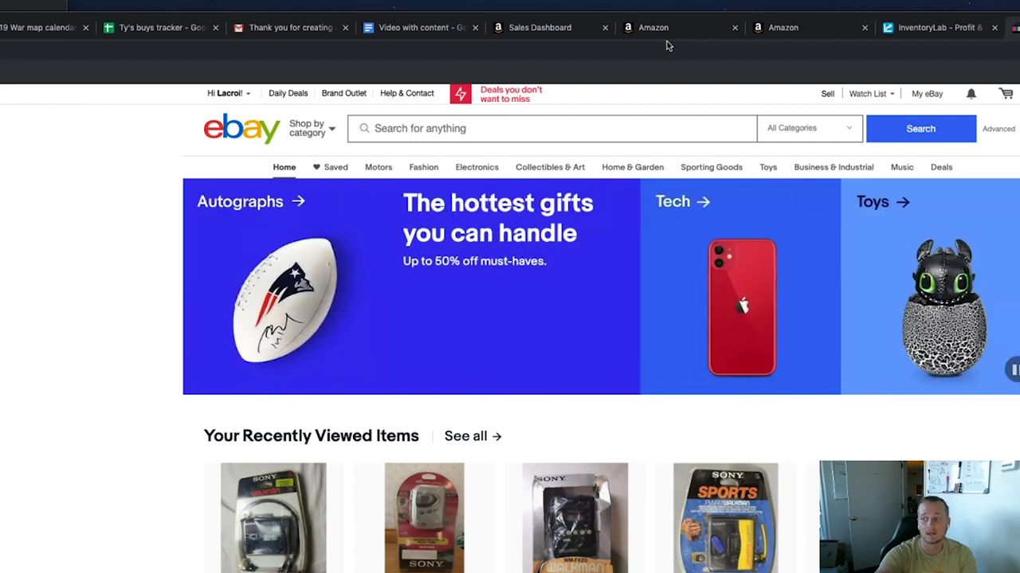
Search Google for "google chrome store" and open the Chrome Web Store's extensions page from the results.
{"action": "left_click", "coordinate": [625, 49]}
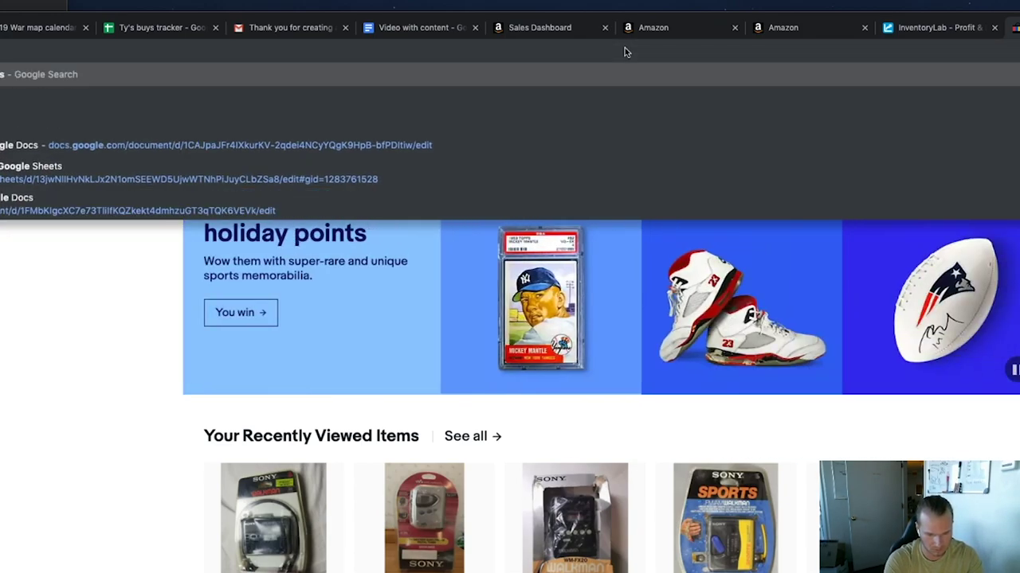
{"action": "type", "text": "tore"}
{"action": "key", "text": "Return"}
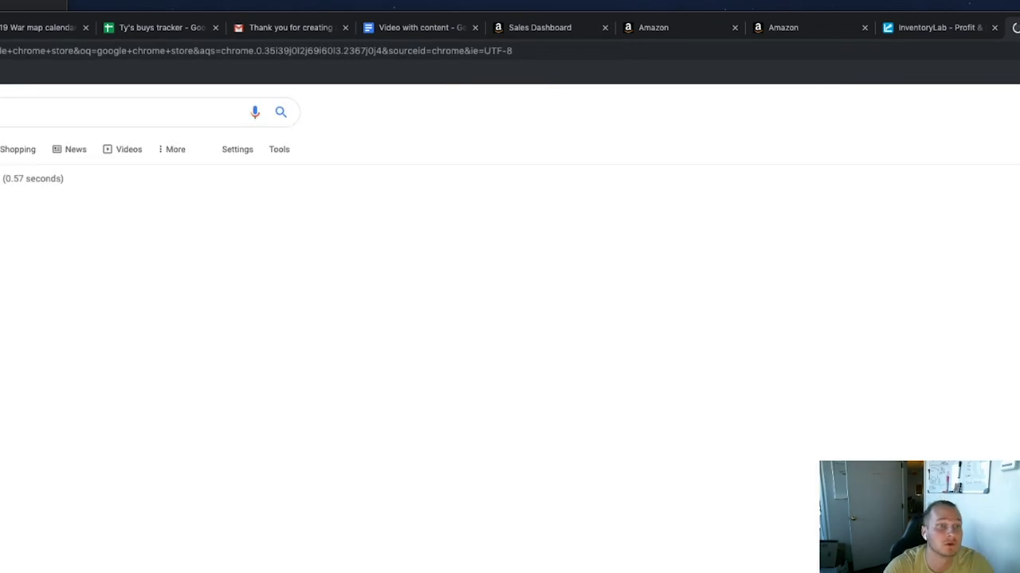
{"action": "left_click", "coordinate": [97, 205]}
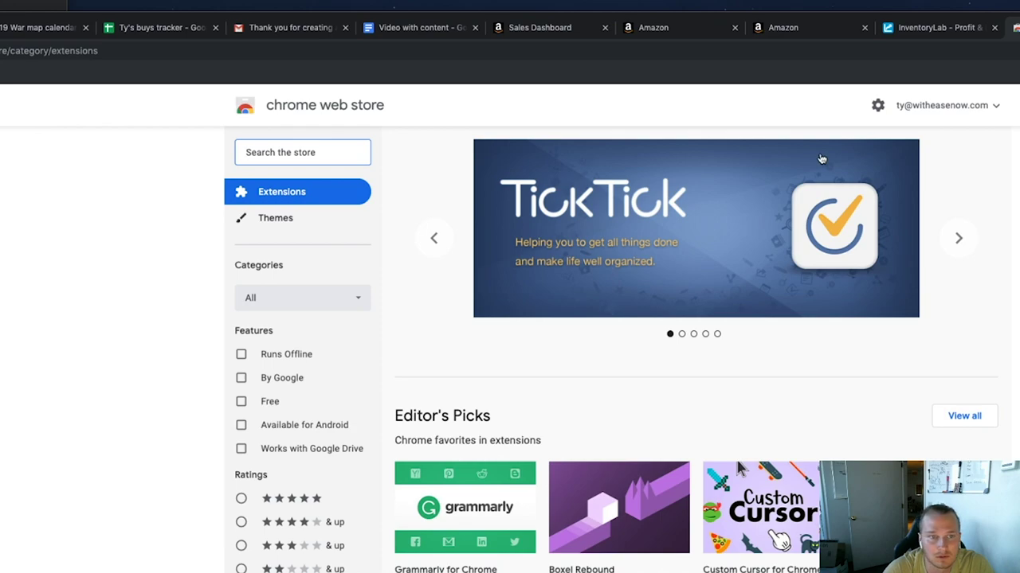
Search the Chrome Web Store for "lacroi" and open the LacRoi extension's detail page.
{"action": "type", "text": "lacroi"}
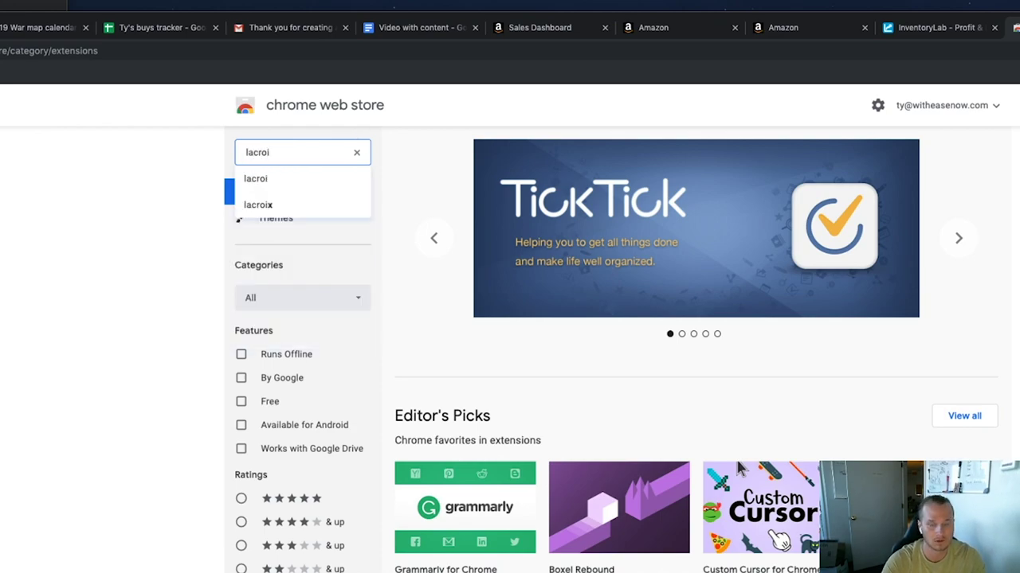
{"action": "key", "text": "Return"}
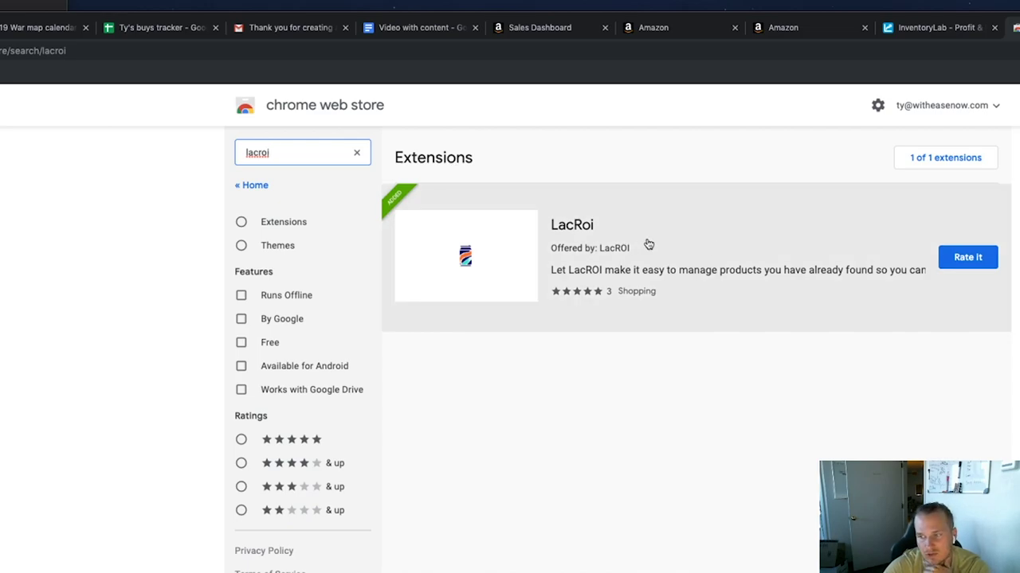
{"action": "left_click", "coordinate": [724, 252]}
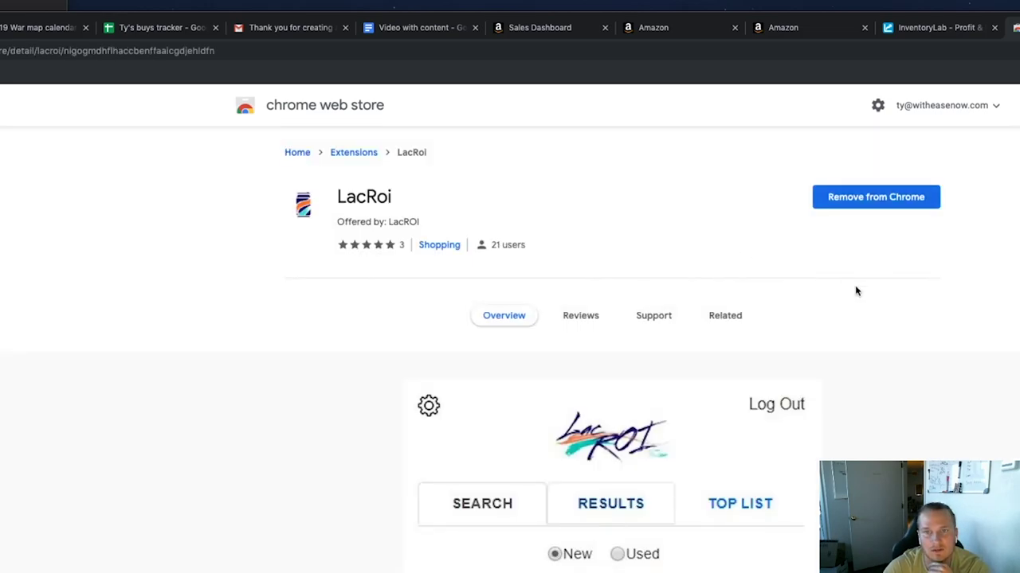
Remove the LacRoi extension from Chrome and add it back from its store page.
{"action": "left_click", "coordinate": [880, 207]}
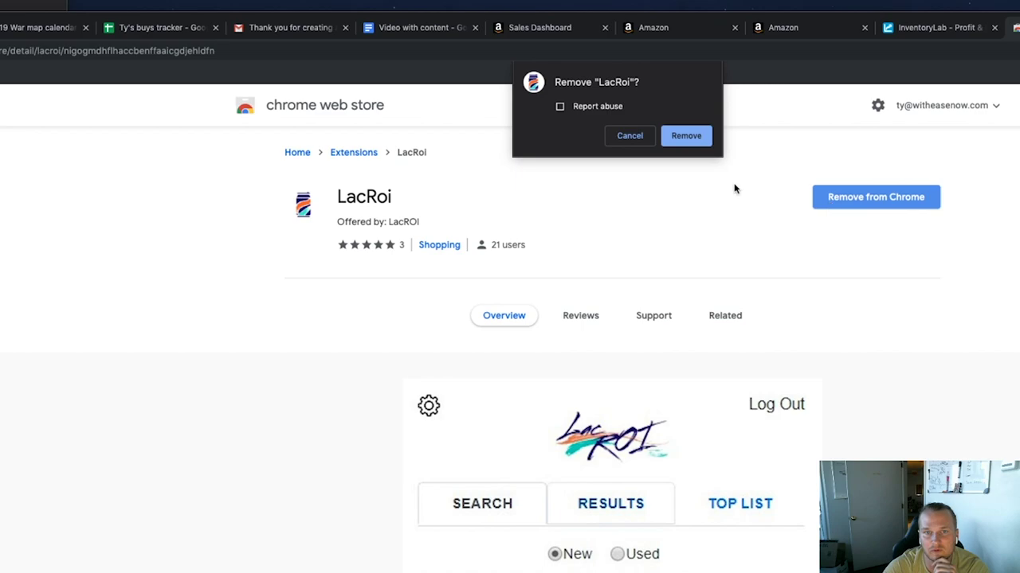
{"action": "left_click", "coordinate": [671, 141]}
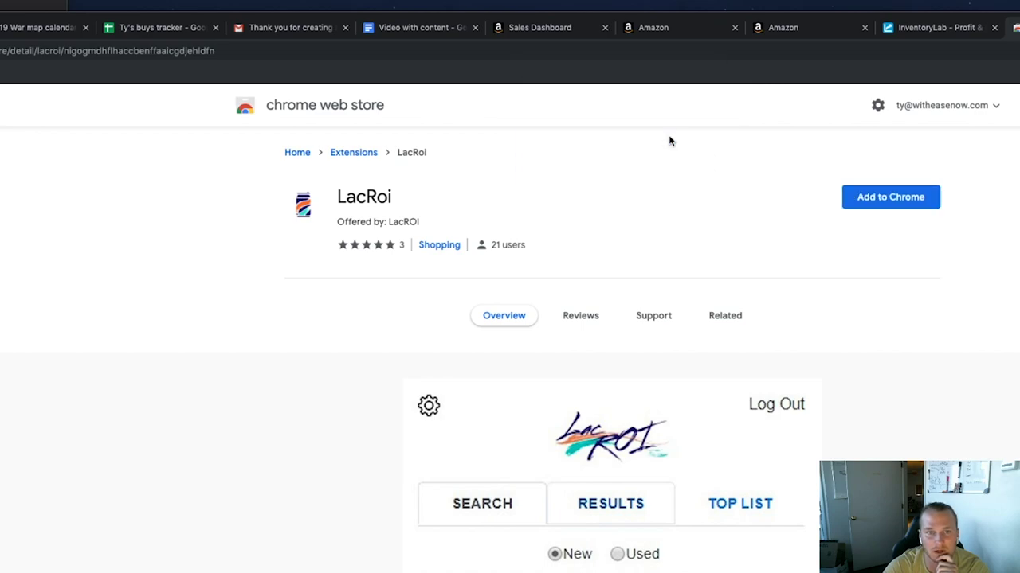
{"action": "left_click", "coordinate": [906, 208]}
{"action": "left_click", "coordinate": [704, 200]}
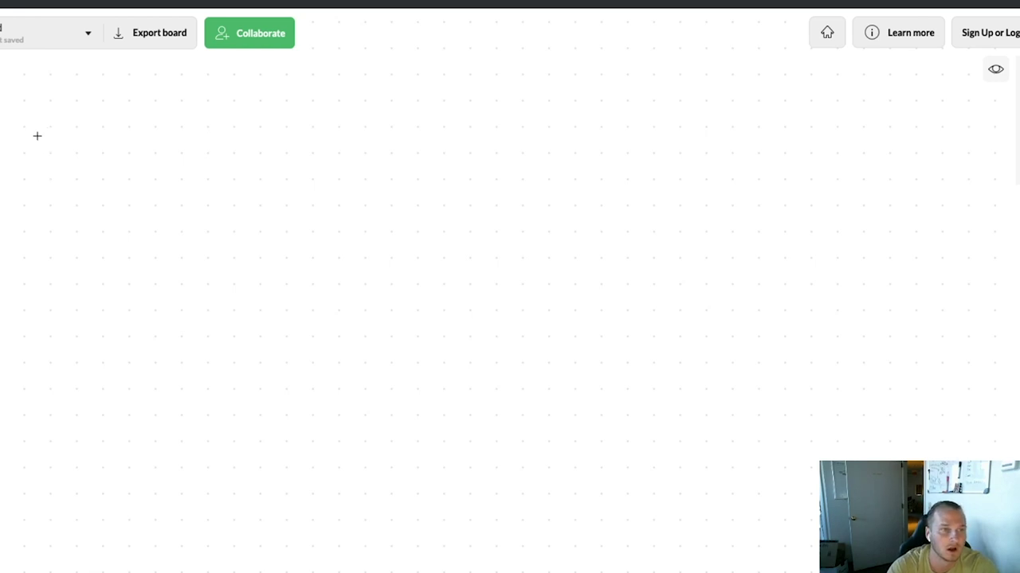
On the blank online whiteboard, handwrite the word "Brand" with "Sell" beneath it.
{"action": "mouse_move", "coordinate": [15, 176]}
{"action": "left_mouse_down"}
{"action": "mouse_move", "coordinate": [13, 200]}
{"action": "mouse_move", "coordinate": [72, 255]}
{"action": "mouse_move", "coordinate": [73, 206]}
{"action": "mouse_move", "coordinate": [50, 169]}
{"action": "left_mouse_up"}
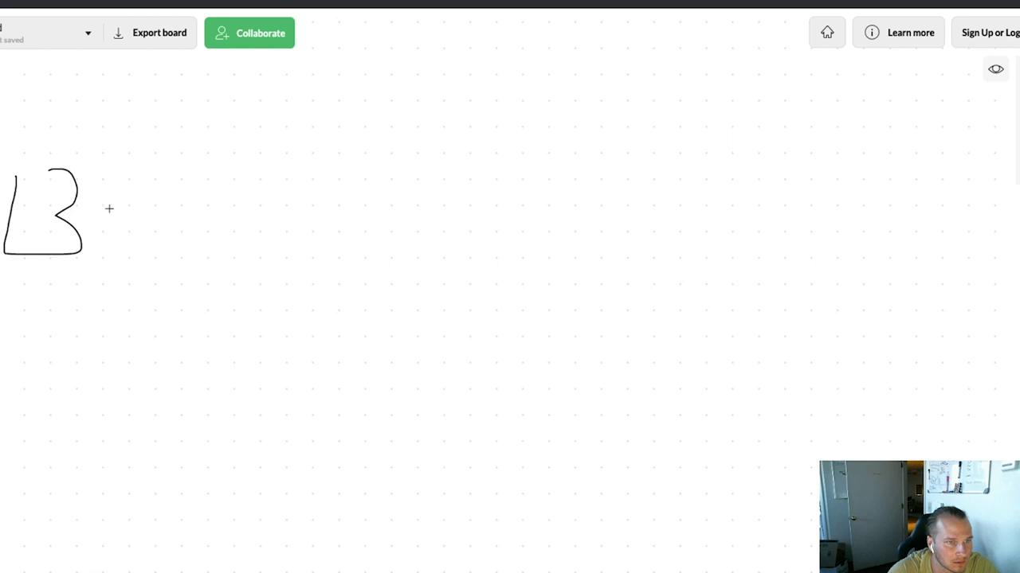
{"action": "mouse_move", "coordinate": [96, 233]}
{"action": "left_mouse_down"}
{"action": "mouse_move", "coordinate": [97, 215]}
{"action": "mouse_move", "coordinate": [127, 197]}
{"action": "mouse_move", "coordinate": [169, 226]}
{"action": "left_mouse_up"}
{"action": "mouse_move", "coordinate": [192, 198]}
{"action": "left_mouse_down"}
{"action": "mouse_move", "coordinate": [202, 154]}
{"action": "mouse_move", "coordinate": [200, 235]}
{"action": "left_mouse_up"}
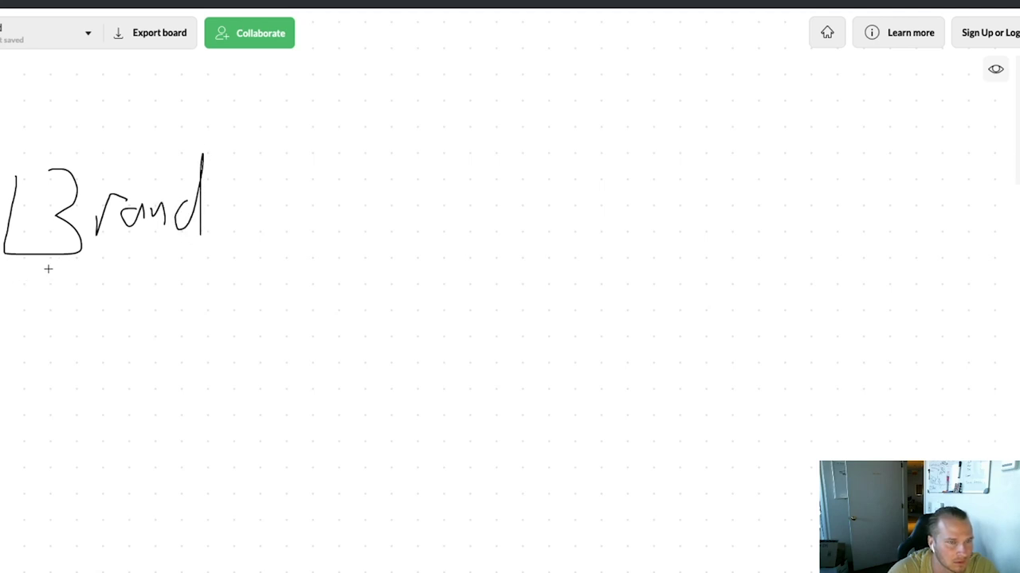
{"action": "mouse_move", "coordinate": [48, 269]}
{"action": "left_mouse_down"}
{"action": "mouse_move", "coordinate": [50, 292]}
{"action": "mouse_move", "coordinate": [24, 309]}
{"action": "mouse_move", "coordinate": [87, 302]}
{"action": "left_mouse_up"}
{"action": "left_click_drag", "start_coordinate": [99, 267], "coordinate": [102, 311]}
{"action": "left_click_drag", "start_coordinate": [111, 273], "coordinate": [116, 309]}
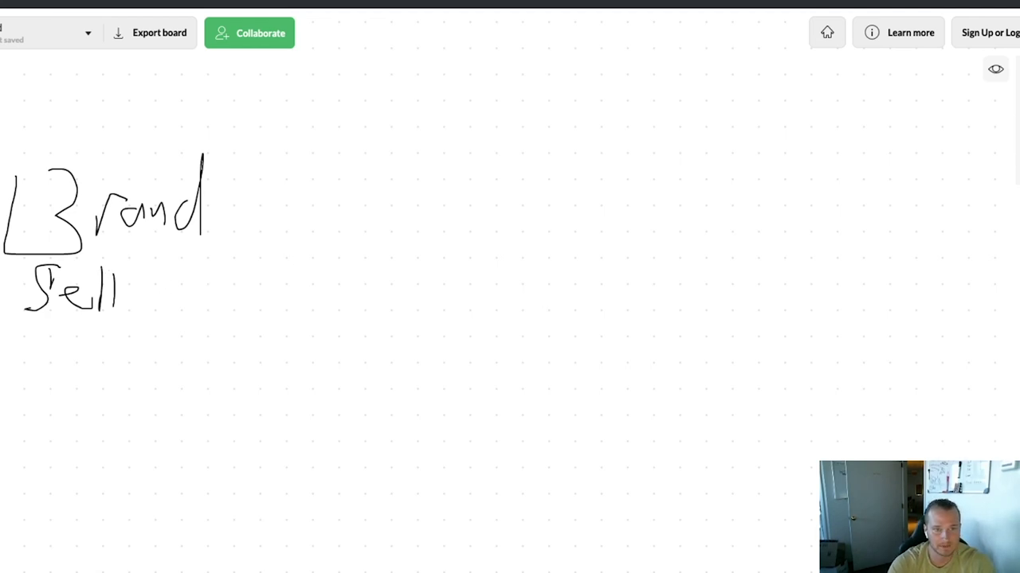
Draw an arrow from "Brand" to the handwritten word "Model" and sketch a dollar sign beneath that word.
{"action": "mouse_move", "coordinate": [282, 260]}
{"action": "left_mouse_down"}
{"action": "mouse_move", "coordinate": [389, 246]}
{"action": "mouse_move", "coordinate": [415, 227]}
{"action": "mouse_move", "coordinate": [436, 272]}
{"action": "left_mouse_up"}
{"action": "mouse_move", "coordinate": [496, 217]}
{"action": "left_mouse_down"}
{"action": "mouse_move", "coordinate": [521, 209]}
{"action": "mouse_move", "coordinate": [546, 250]}
{"action": "mouse_move", "coordinate": [593, 232]}
{"action": "left_mouse_up"}
{"action": "mouse_move", "coordinate": [618, 218]}
{"action": "left_mouse_down"}
{"action": "mouse_move", "coordinate": [610, 221]}
{"action": "mouse_move", "coordinate": [627, 263]}
{"action": "mouse_move", "coordinate": [666, 257]}
{"action": "left_mouse_up"}
{"action": "left_click_drag", "start_coordinate": [677, 210], "coordinate": [677, 265]}
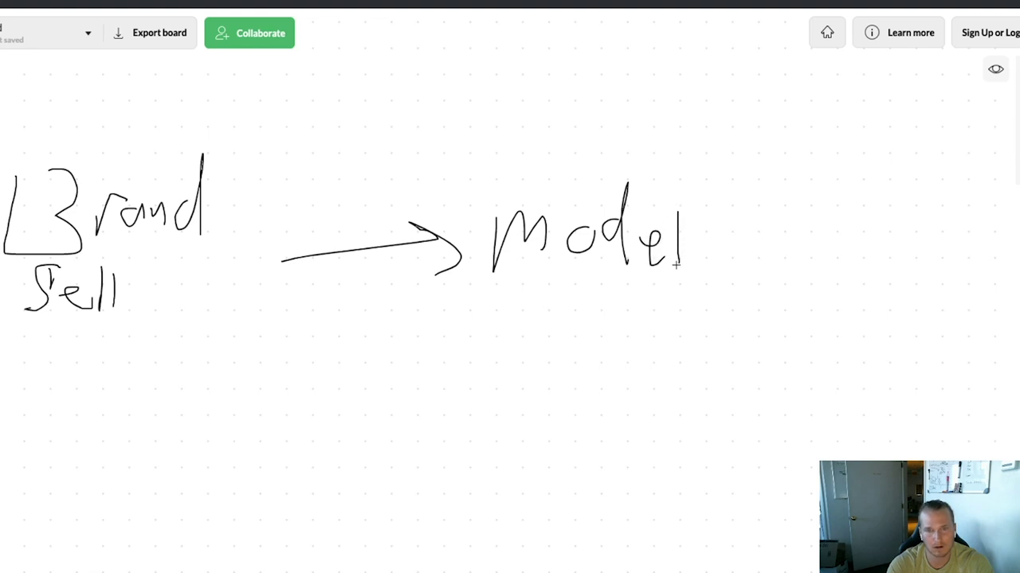
{"action": "mouse_move", "coordinate": [574, 294]}
{"action": "left_mouse_down"}
{"action": "mouse_move", "coordinate": [597, 290]}
{"action": "mouse_move", "coordinate": [519, 314]}
{"action": "left_mouse_up"}
{"action": "left_click_drag", "start_coordinate": [588, 271], "coordinate": [542, 359]}
{"action": "left_click_drag", "start_coordinate": [602, 284], "coordinate": [562, 341]}
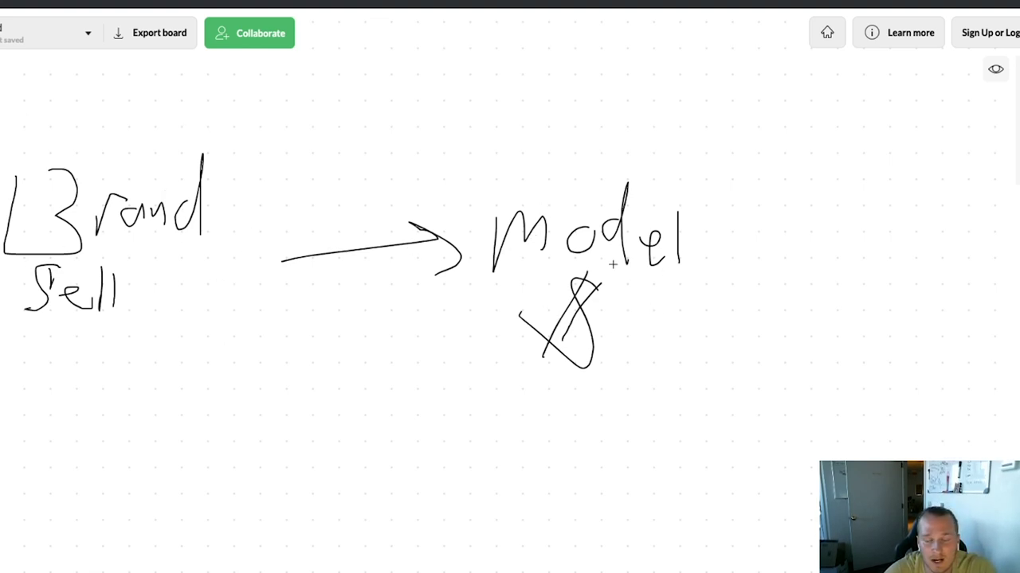
Draw a second arrow from "Model" and handwrite the word "Buy" at its end.
{"action": "mouse_move", "coordinate": [683, 251]}
{"action": "left_mouse_down"}
{"action": "mouse_move", "coordinate": [782, 230]}
{"action": "mouse_move", "coordinate": [767, 273]}
{"action": "left_mouse_up"}
{"action": "mouse_move", "coordinate": [837, 212]}
{"action": "left_mouse_down"}
{"action": "mouse_move", "coordinate": [824, 294]}
{"action": "mouse_move", "coordinate": [849, 250]}
{"action": "mouse_move", "coordinate": [876, 271]}
{"action": "mouse_move", "coordinate": [892, 254]}
{"action": "mouse_move", "coordinate": [877, 289]}
{"action": "left_mouse_up"}
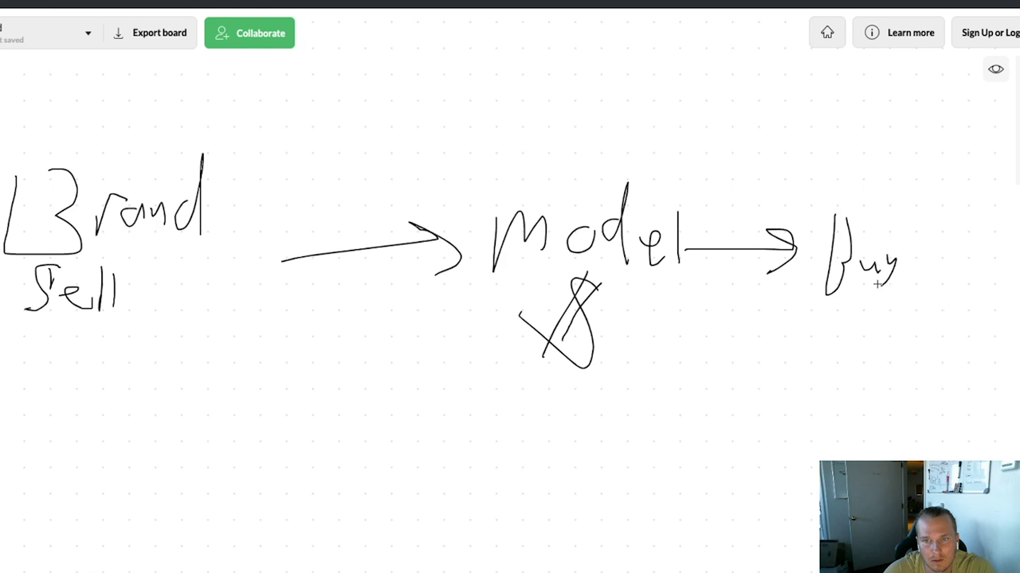
{"action": "mouse_move", "coordinate": [981, 212]}
{"action": "left_mouse_down"}
{"action": "mouse_move", "coordinate": [988, 290]}
{"action": "mouse_move", "coordinate": [1007, 250]}
{"action": "mouse_move", "coordinate": [957, 292]}
{"action": "left_mouse_up"}
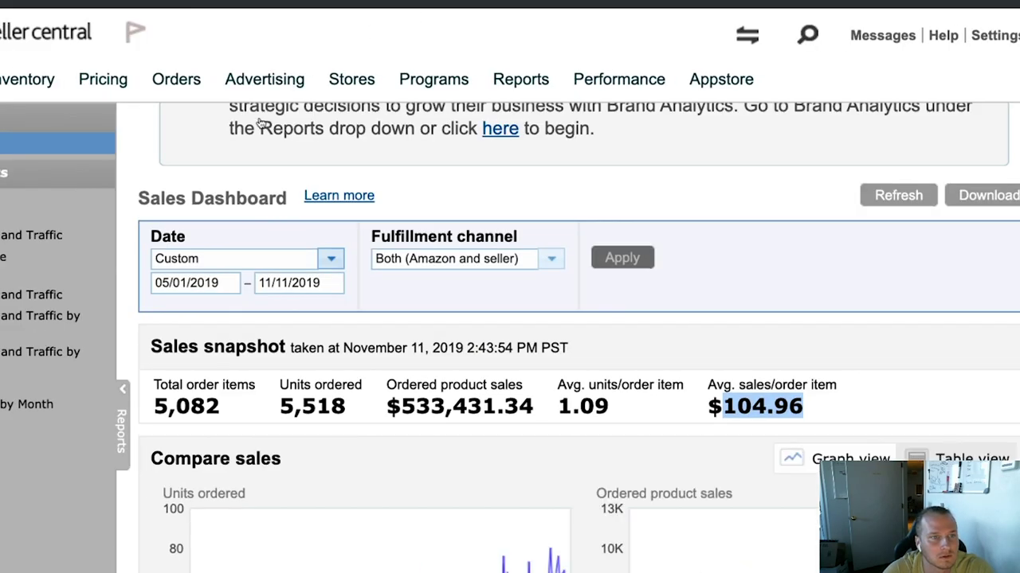
Switch to Amazon Seller Central, open the Add Products page and search the catalog for "walkman".
{"action": "mouse_move", "coordinate": [4, 79]}
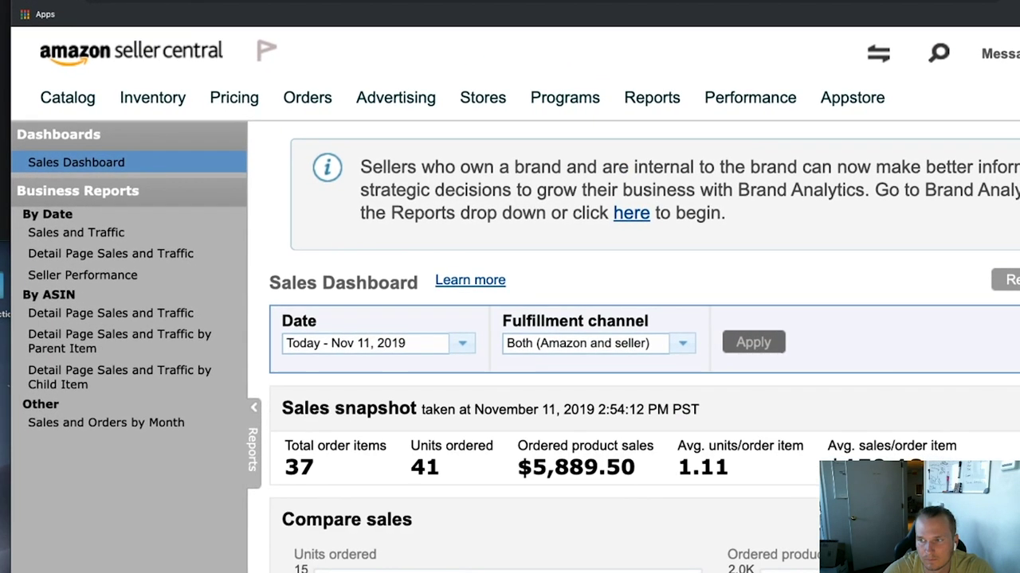
{"action": "mouse_move", "coordinate": [789, 114]}
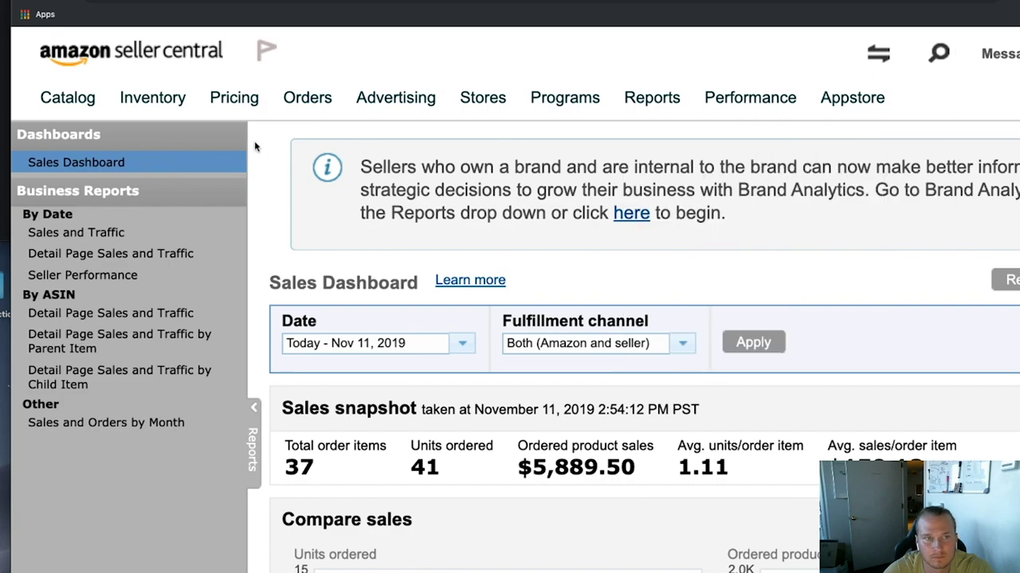
{"action": "mouse_move", "coordinate": [68, 97]}
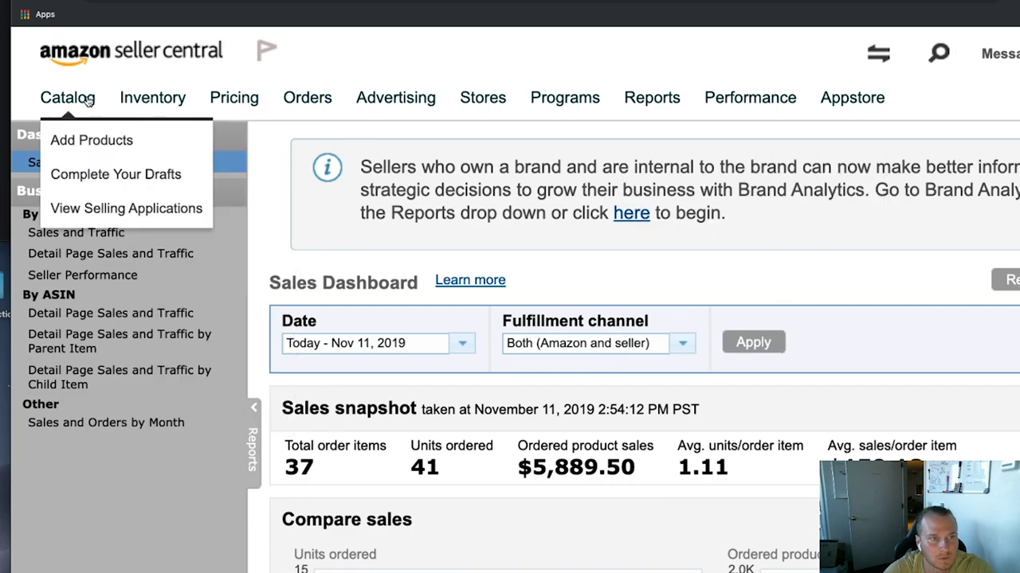
{"action": "left_click", "coordinate": [91, 140]}
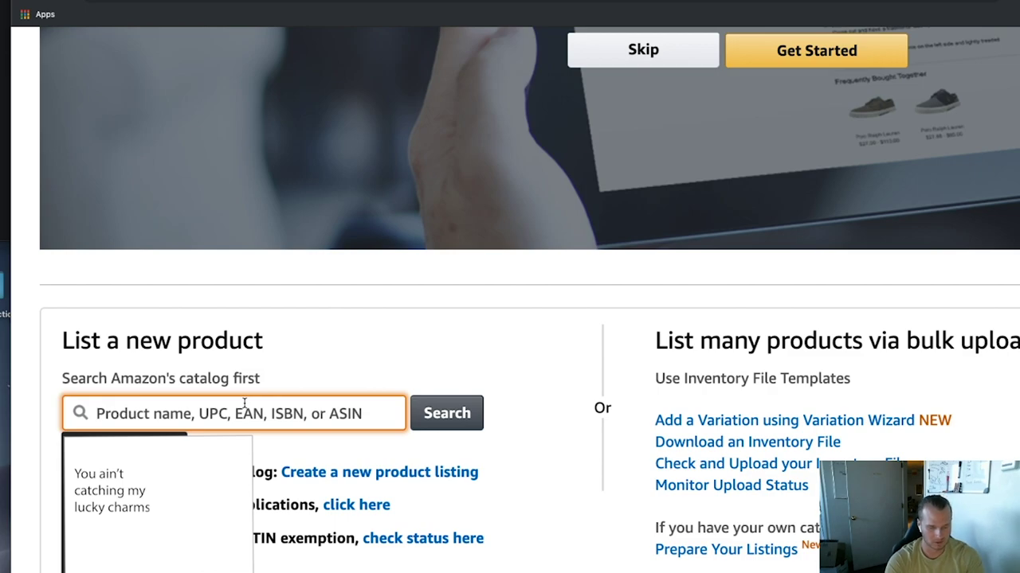
{"action": "type", "text": "walkman"}
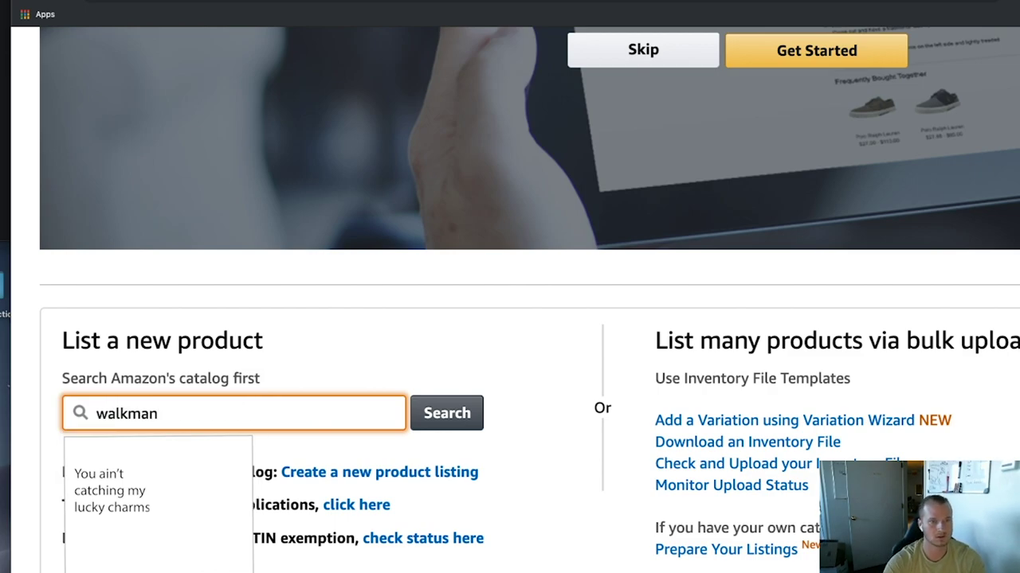
{"action": "key", "text": "Return"}
Show the listing limitations of the Sony SRF59SILVER AM/FM Walkman and check which conditions can be sold.
{"action": "scroll", "coordinate": [509, 432], "scroll_direction": "down", "scroll_amount": 3}
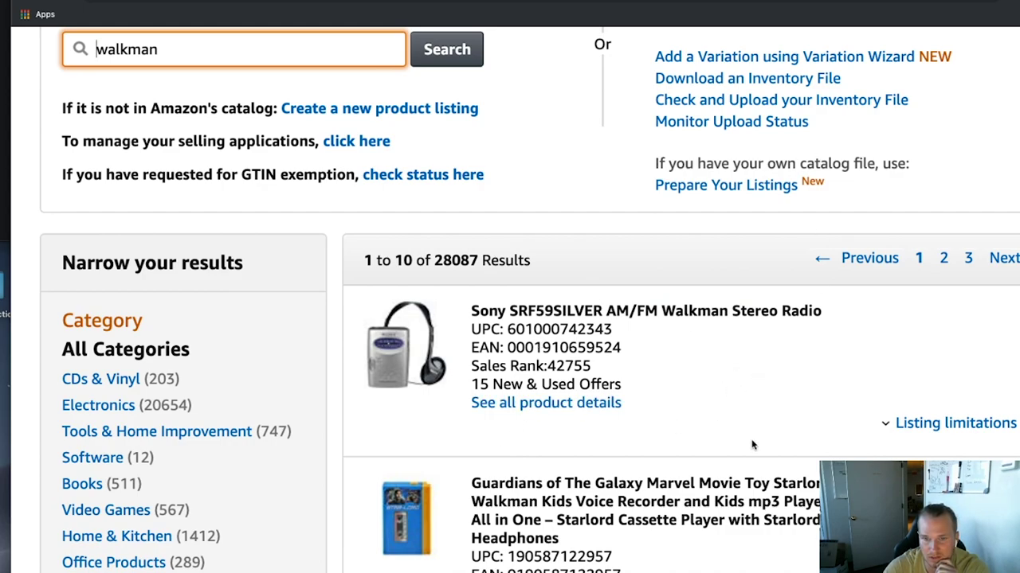
{"action": "left_click", "coordinate": [948, 427]}
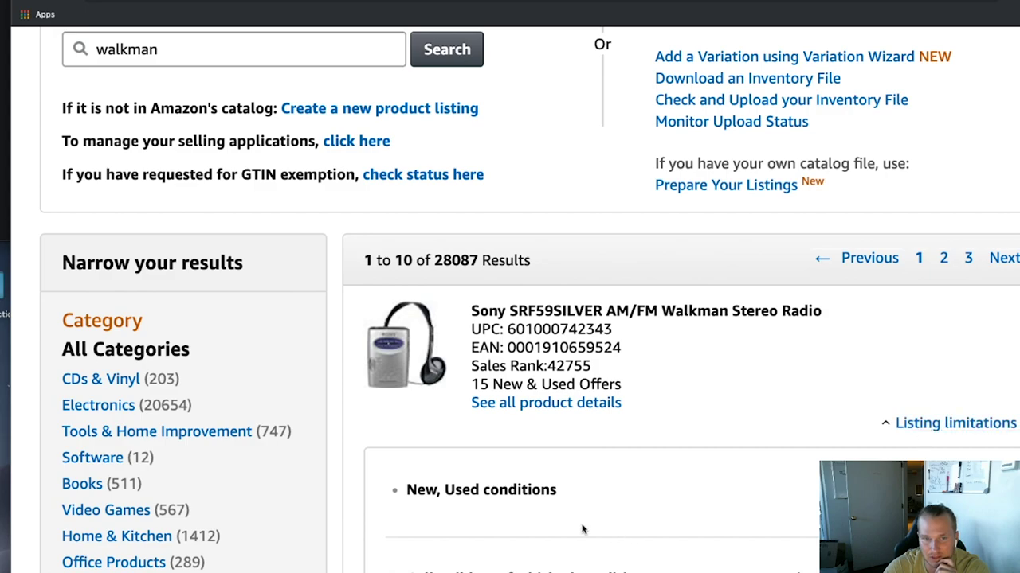
{"action": "double_click", "coordinate": [422, 490]}
{"action": "double_click", "coordinate": [462, 490]}
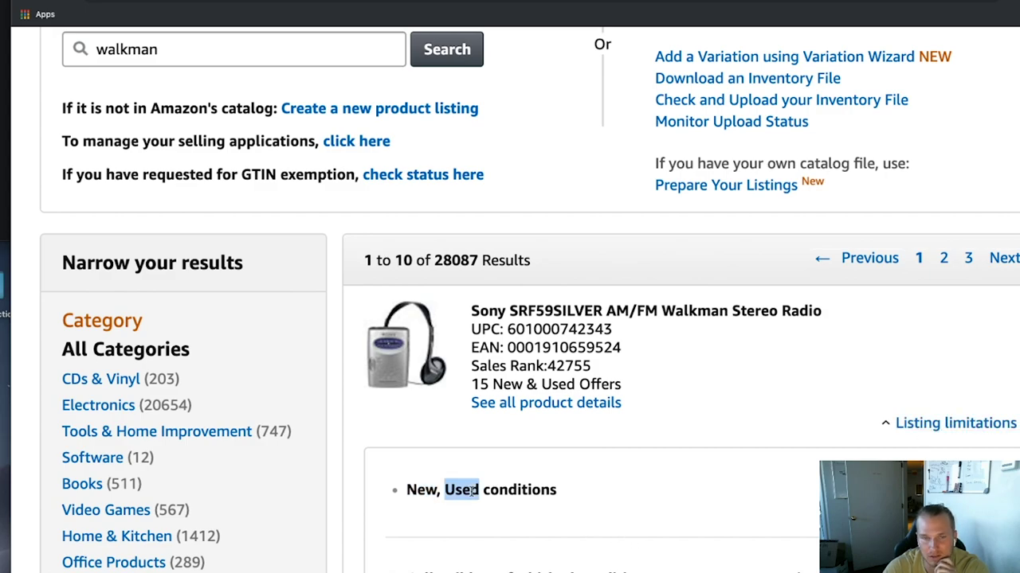
Browse the walkman results and show the listing limitations of the Guardians of the Galaxy Starlord Walkman.
{"action": "scroll", "coordinate": [532, 473], "scroll_direction": "down", "scroll_amount": 3}
{"action": "scroll", "coordinate": [532, 473], "scroll_direction": "down", "scroll_amount": 10}
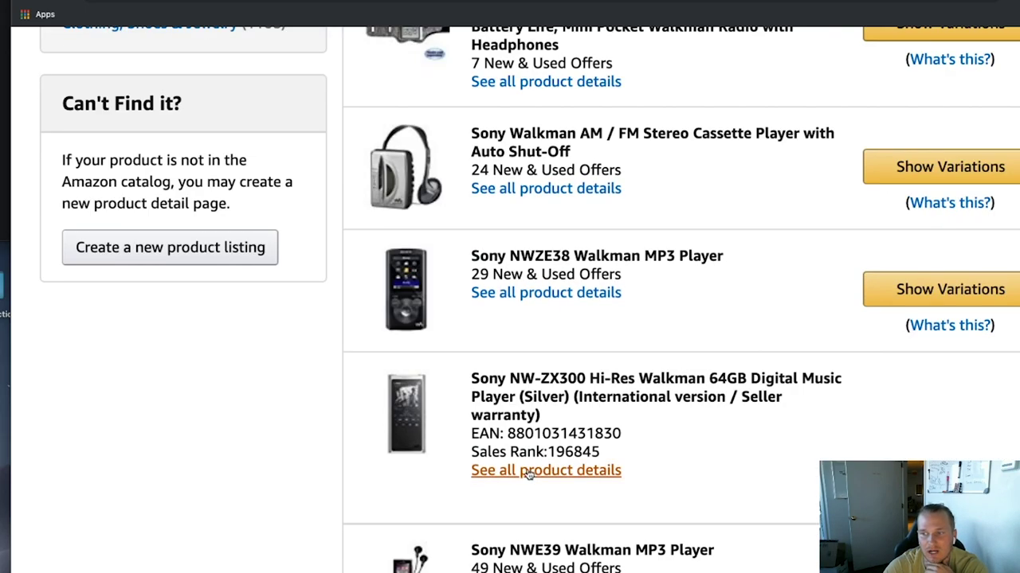
{"action": "scroll", "coordinate": [528, 473], "scroll_direction": "up", "scroll_amount": 3}
{"action": "scroll", "coordinate": [526, 470], "scroll_direction": "up", "scroll_amount": 10}
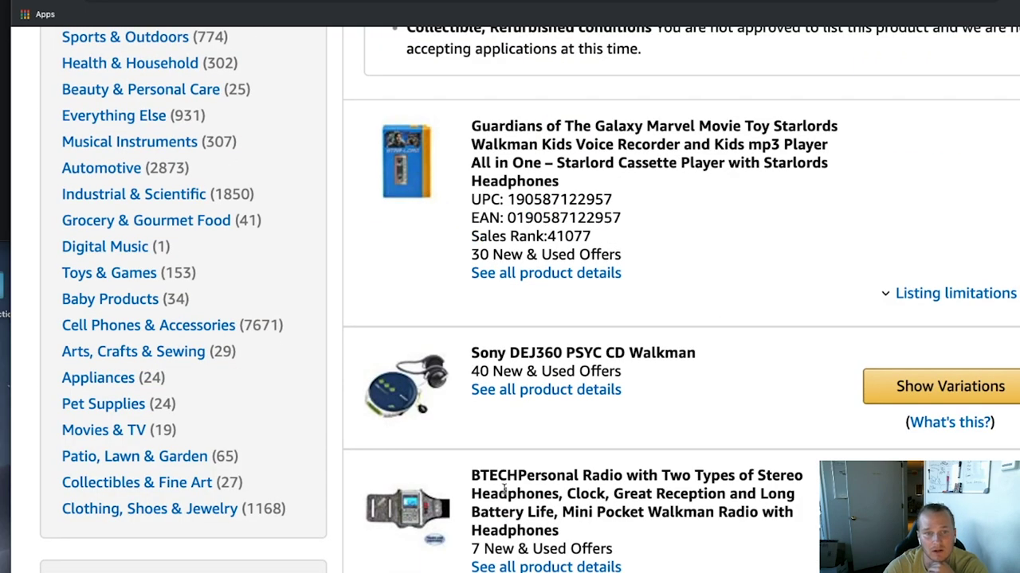
{"action": "scroll", "coordinate": [507, 467], "scroll_direction": "up", "scroll_amount": 2}
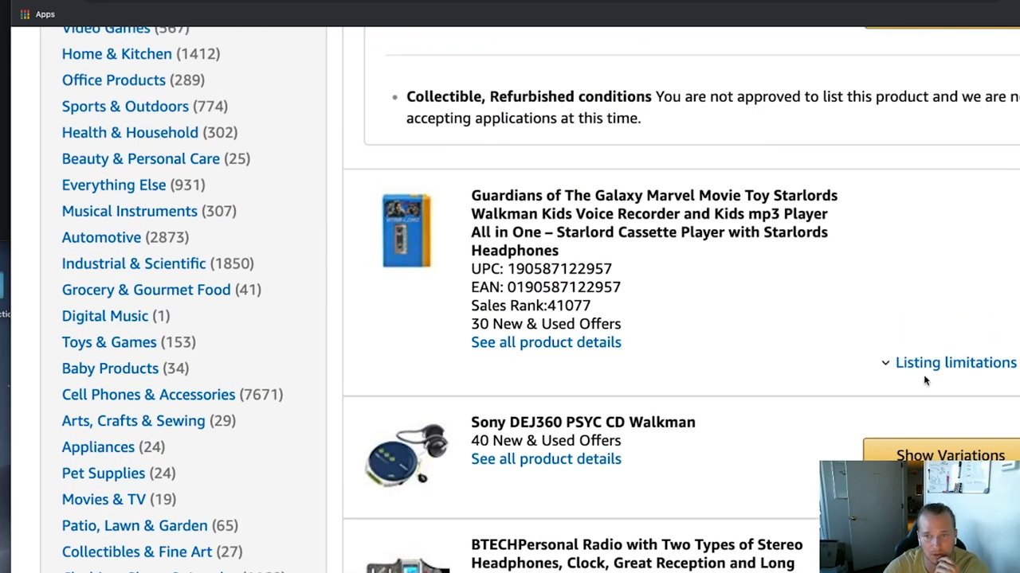
{"action": "left_click", "coordinate": [928, 364]}
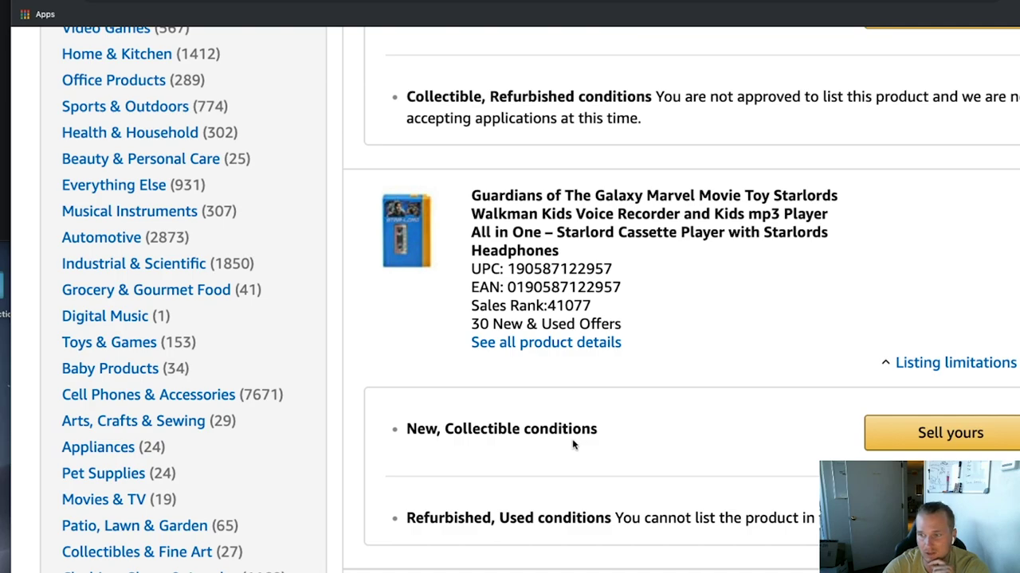
Show the variations of the Sony DEJ360 PSYC CD Walkman and expand the red variation's listing limitations.
{"action": "scroll", "coordinate": [579, 444], "scroll_direction": "down", "scroll_amount": 6}
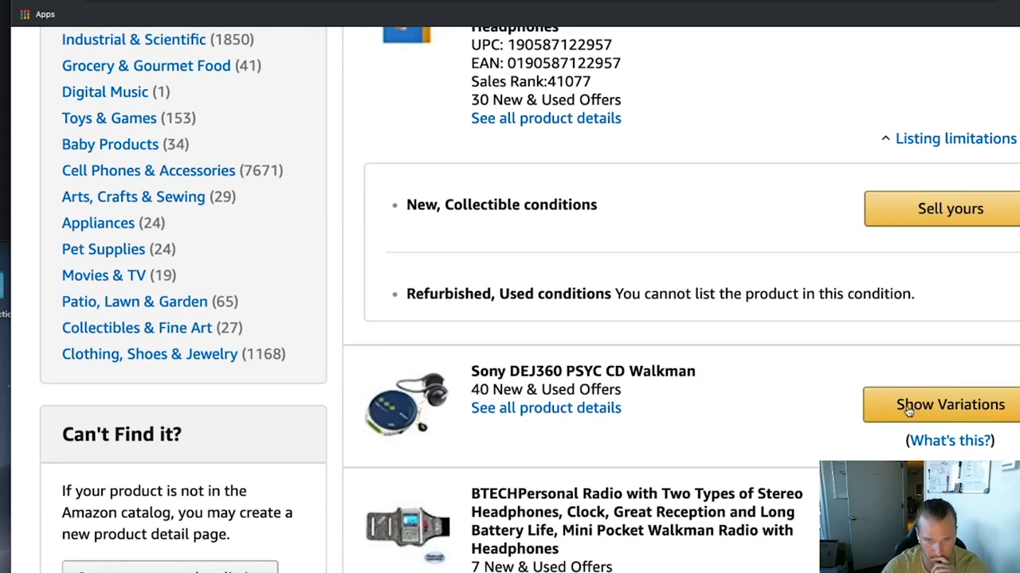
{"action": "left_click", "coordinate": [904, 406]}
{"action": "scroll", "coordinate": [662, 467], "scroll_direction": "down", "scroll_amount": 1}
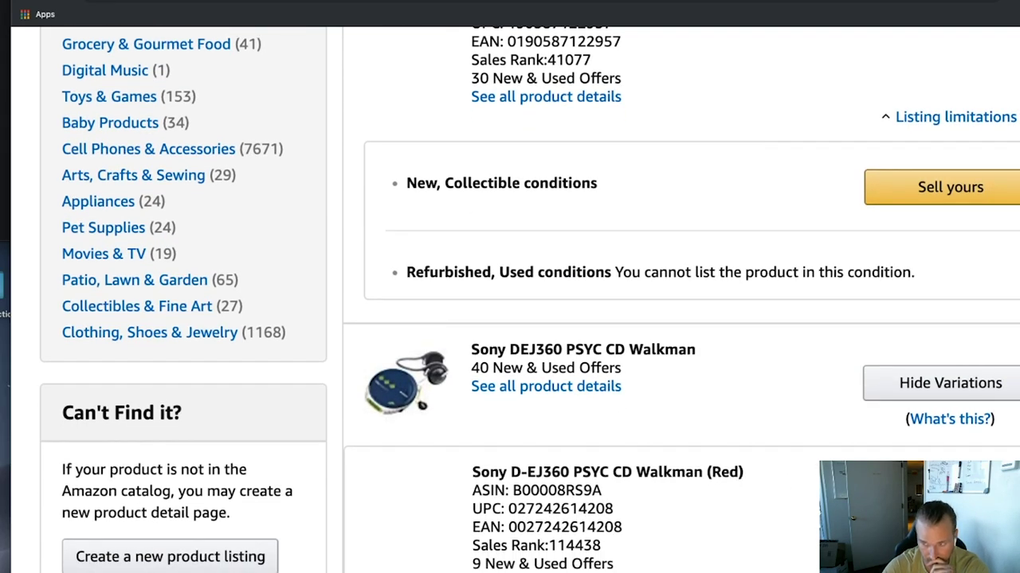
{"action": "scroll", "coordinate": [510, 302], "scroll_direction": "down", "scroll_amount": 5}
{"action": "left_click", "coordinate": [908, 422]}
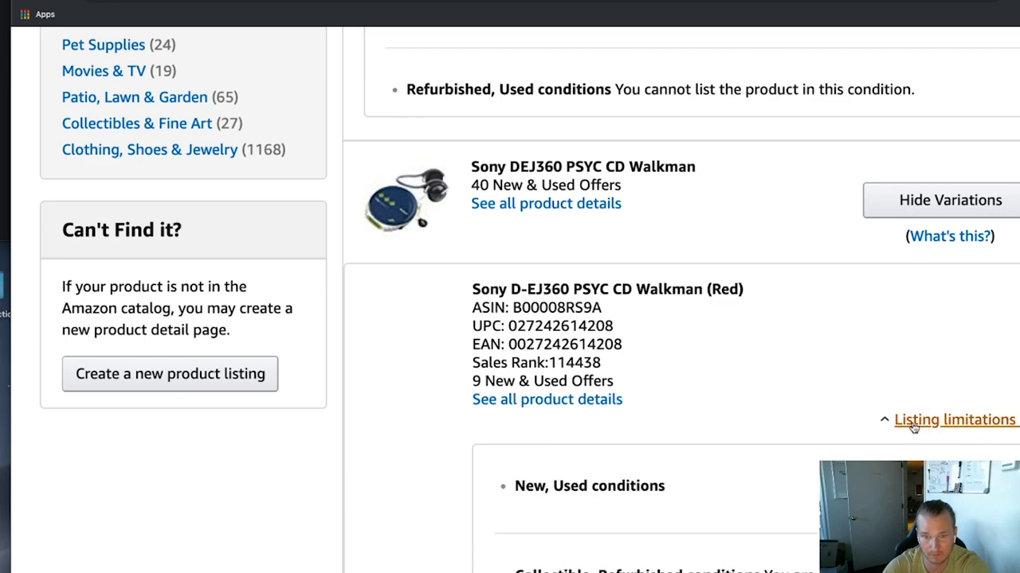
{"action": "scroll", "coordinate": [616, 513], "scroll_direction": "down", "scroll_amount": 1}
Check the sales rank of the Sony SRF59SILVER Walkman and open its full product details page on Amazon.
{"action": "scroll", "coordinate": [616, 513], "scroll_direction": "up", "scroll_amount": 10}
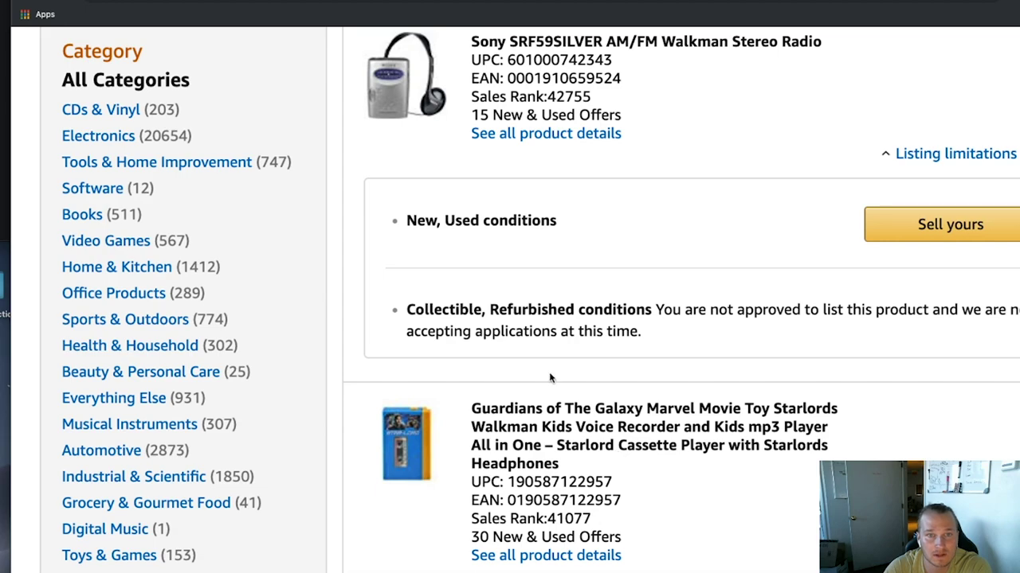
{"action": "scroll", "coordinate": [552, 378], "scroll_direction": "up", "scroll_amount": 8}
{"action": "scroll", "coordinate": [558, 390], "scroll_direction": "down", "scroll_amount": 4}
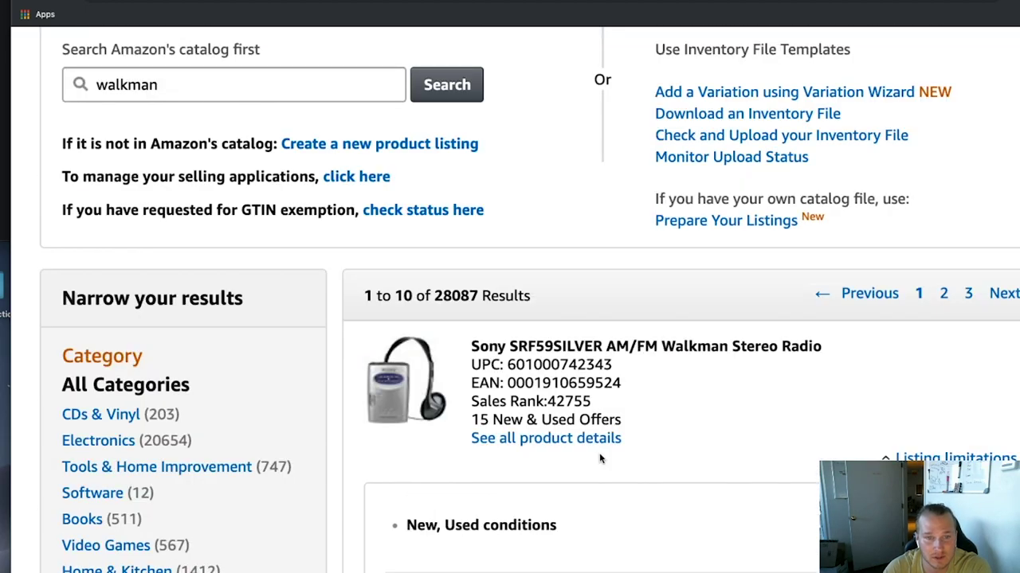
{"action": "double_click", "coordinate": [569, 401]}
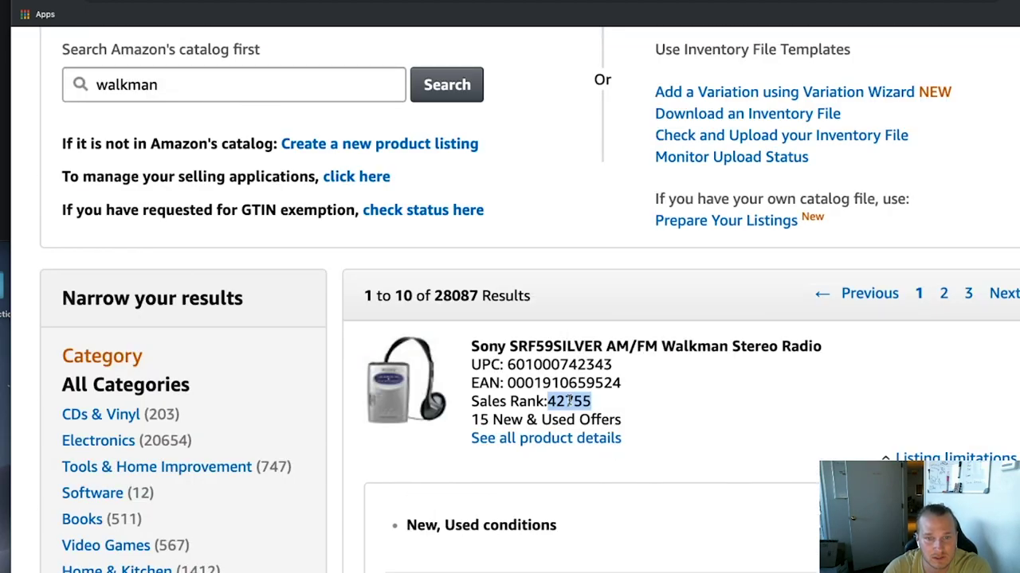
{"action": "left_click", "coordinate": [573, 442]}
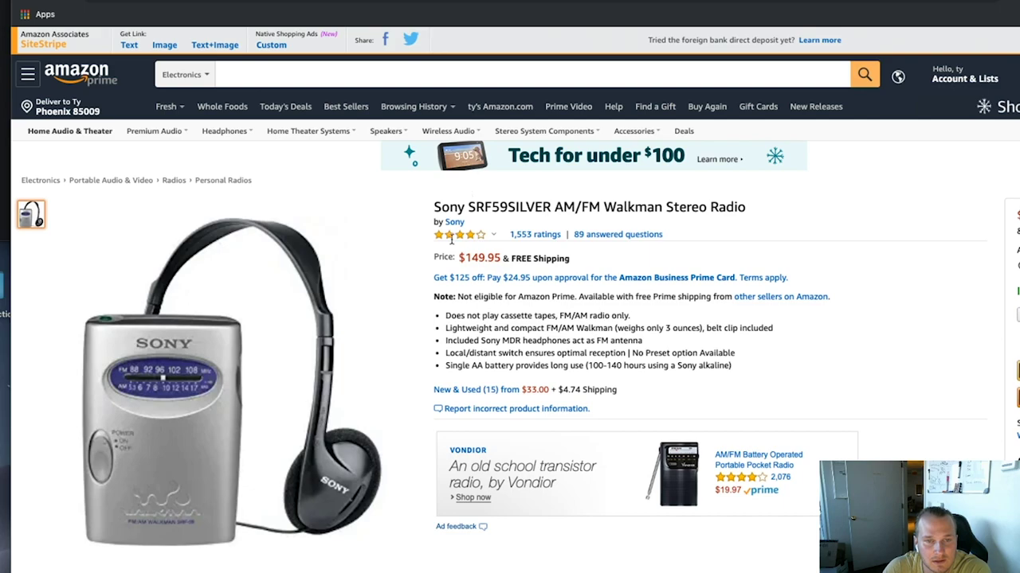
Check the Sony Walkman's price and view its price history chart on the product page.
{"action": "left_click_drag", "start_coordinate": [471, 257], "coordinate": [490, 235]}
{"action": "scroll", "coordinate": [563, 402], "scroll_direction": "down", "scroll_amount": 3}
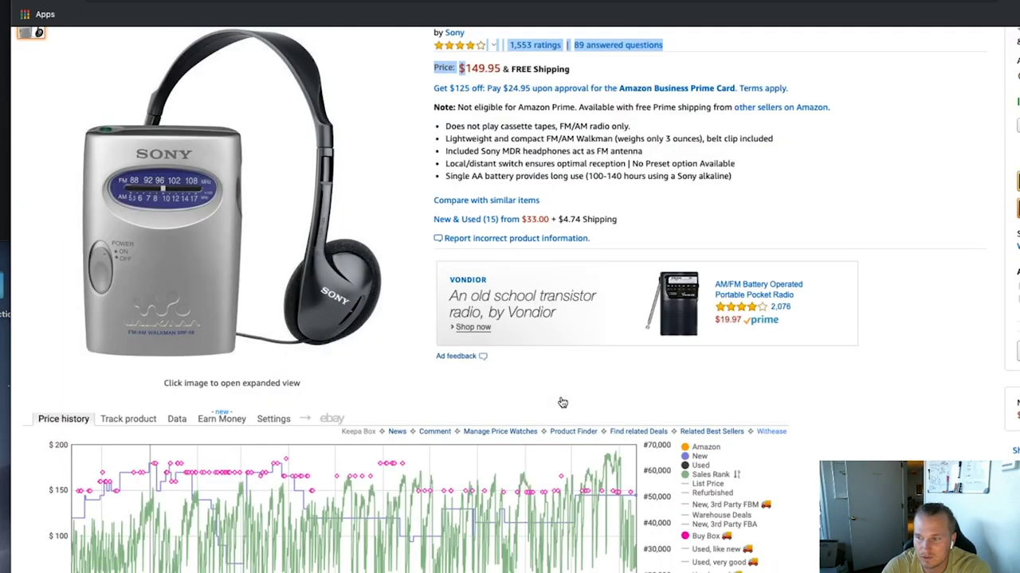
{"action": "scroll", "coordinate": [562, 402], "scroll_direction": "down", "scroll_amount": 2}
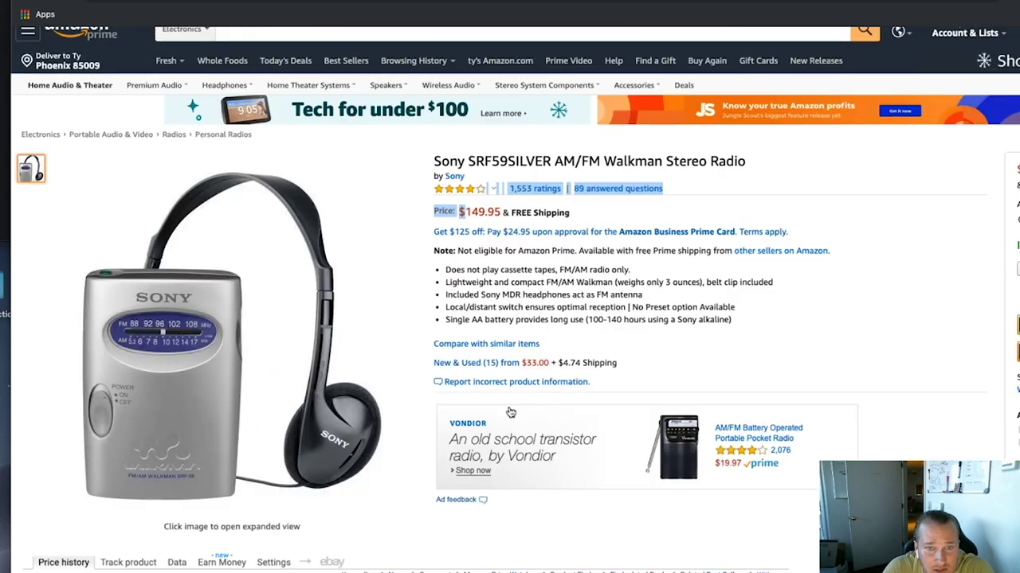
Look through the Sony Walkman's product description and product information, then return to the price section.
{"action": "scroll", "coordinate": [669, 168], "scroll_direction": "up", "scroll_amount": 4}
{"action": "left_click", "coordinate": [670, 367]}
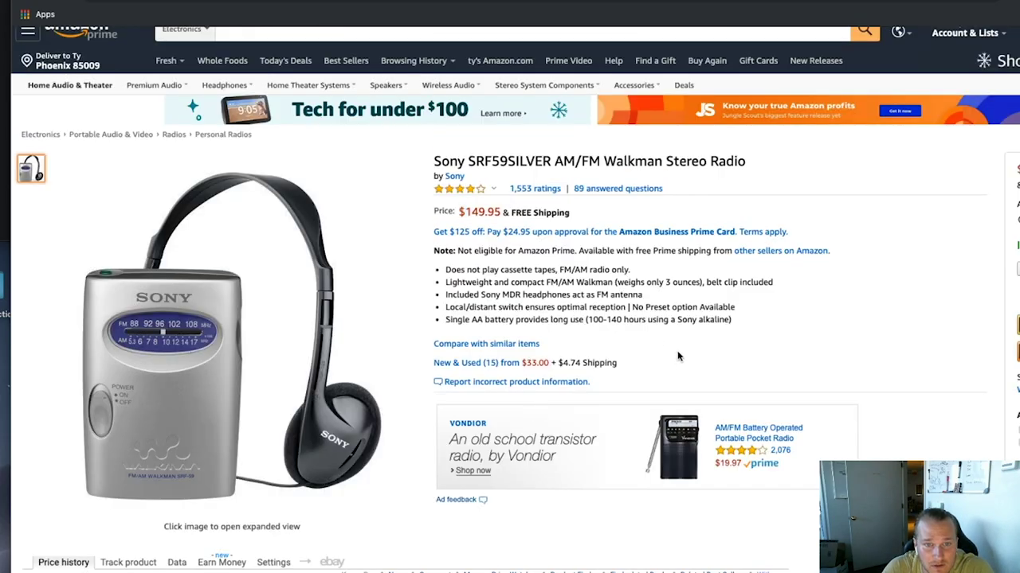
{"action": "scroll", "coordinate": [510, 418], "scroll_direction": "down", "scroll_amount": 15}
{"action": "scroll", "coordinate": [480, 422], "scroll_direction": "down", "scroll_amount": 9}
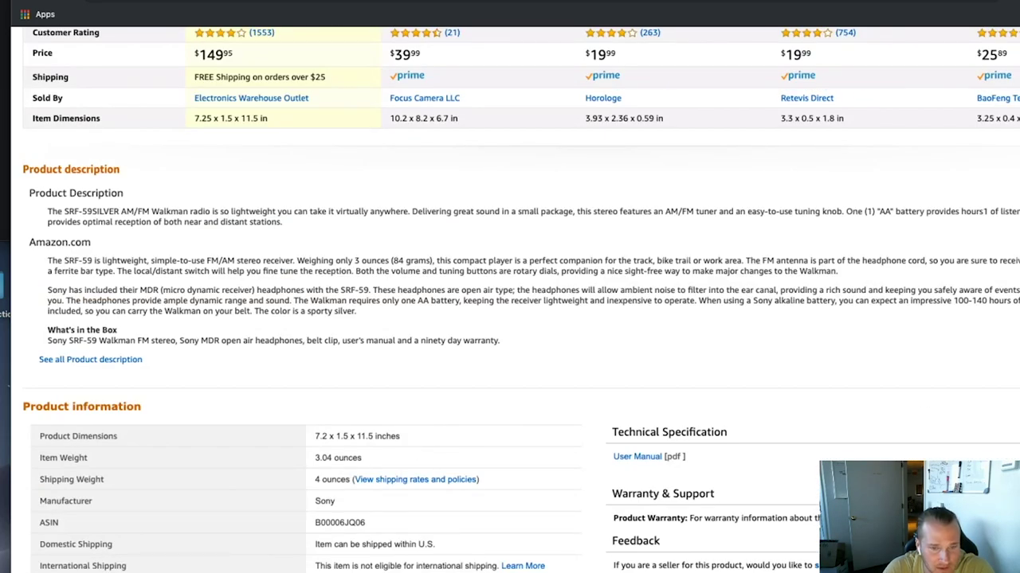
{"action": "key", "text": "Home"}
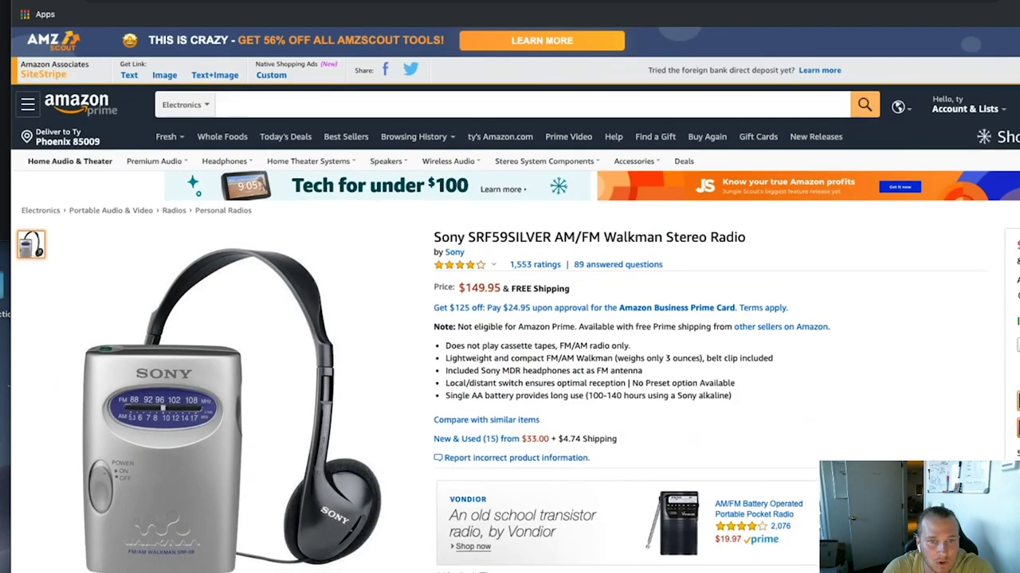
{"action": "scroll", "coordinate": [284, 281], "scroll_direction": "down", "scroll_amount": 2}
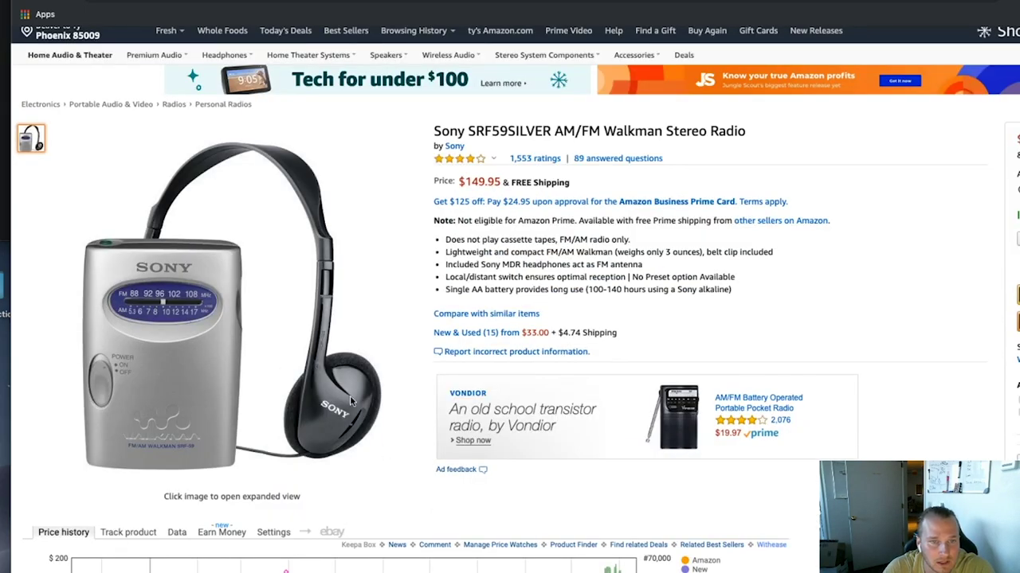
Highlight the Sony Walkman's price, view its historical monthly sales in Jungle Scout and close the extension.
{"action": "double_click", "coordinate": [482, 180]}
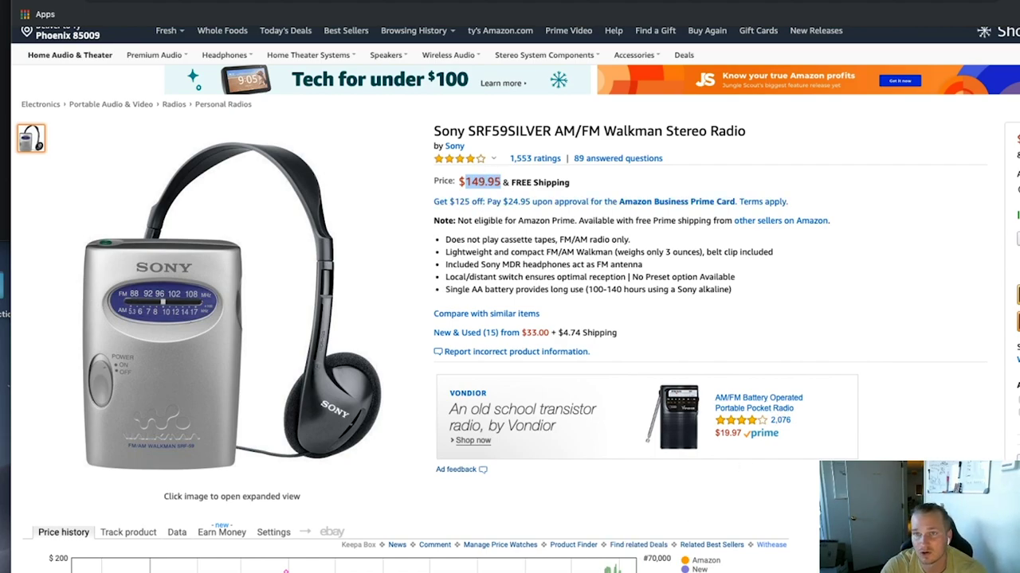
{"action": "left_click", "coordinate": [988, 2]}
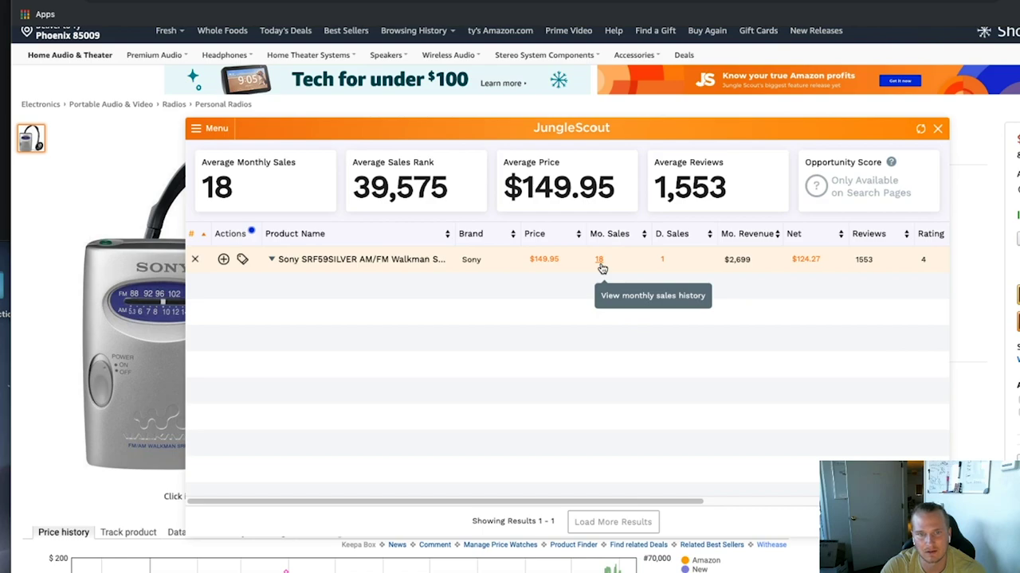
{"action": "left_click", "coordinate": [599, 267]}
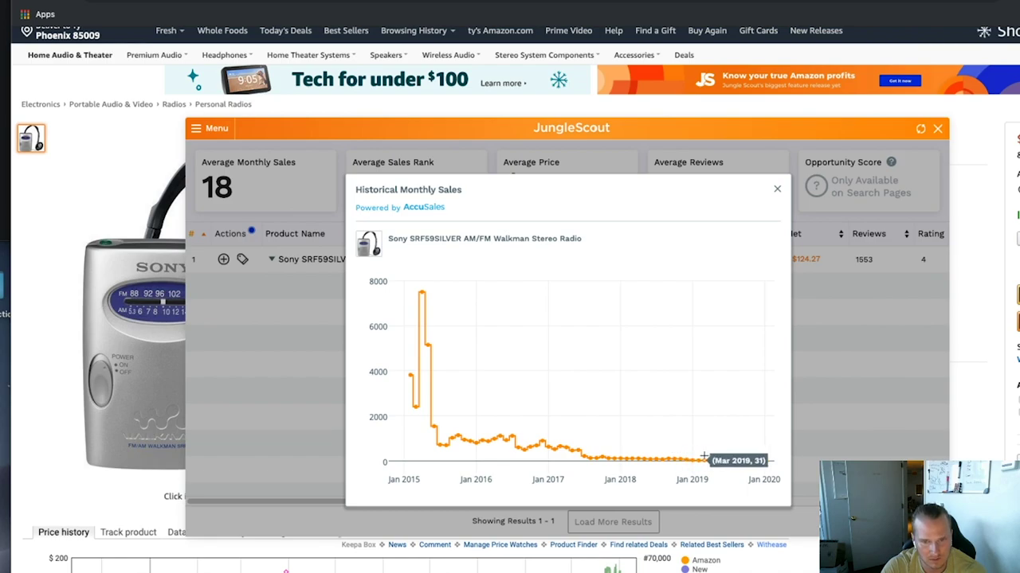
{"action": "left_click", "coordinate": [777, 192]}
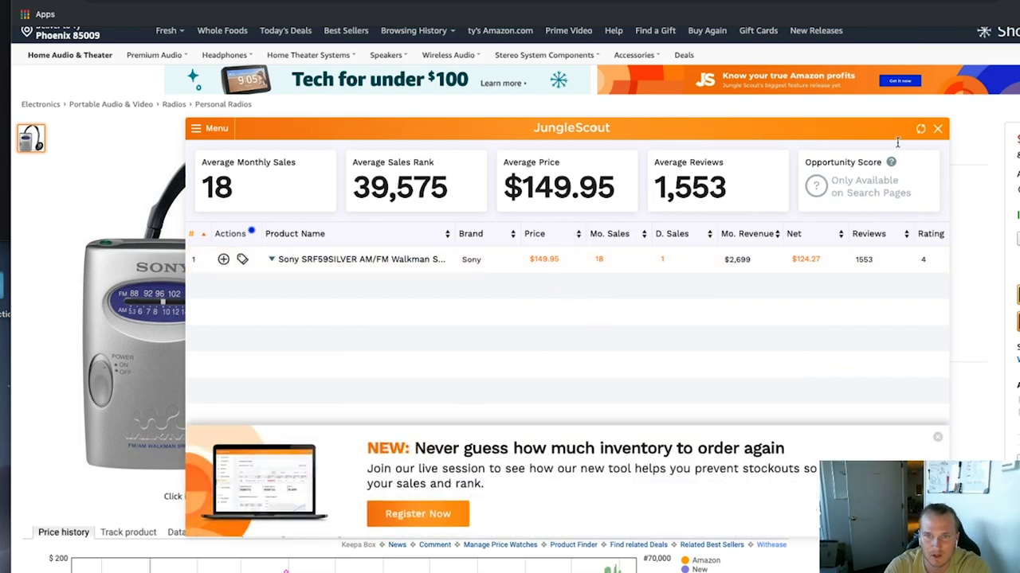
{"action": "left_click", "coordinate": [937, 130]}
Review the Sony Walkman's price history and offer count charts, and open the ROI extension's product search form.
{"action": "scroll", "coordinate": [572, 478], "scroll_direction": "down", "scroll_amount": 2}
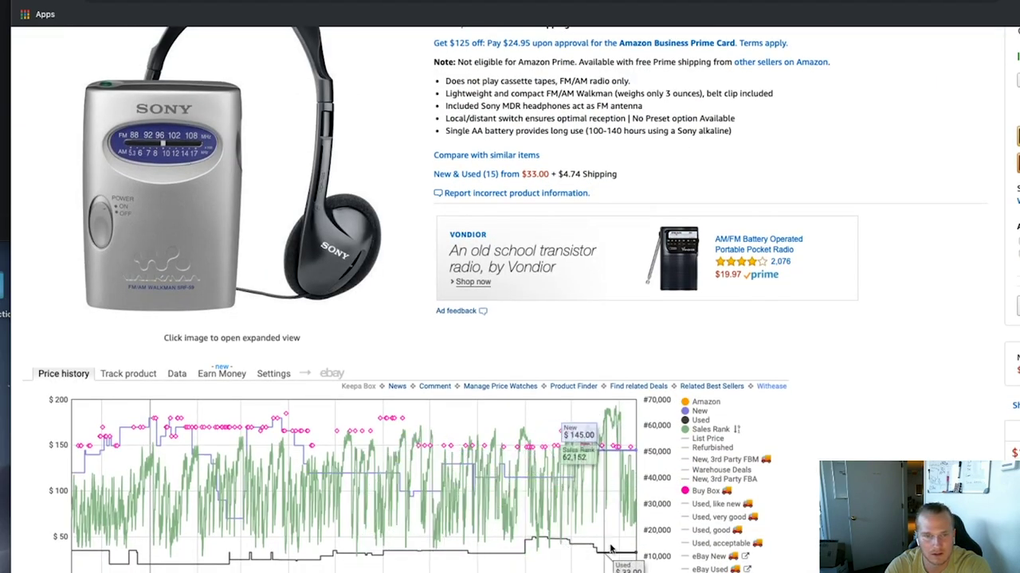
{"action": "scroll", "coordinate": [581, 478], "scroll_direction": "down", "scroll_amount": 2}
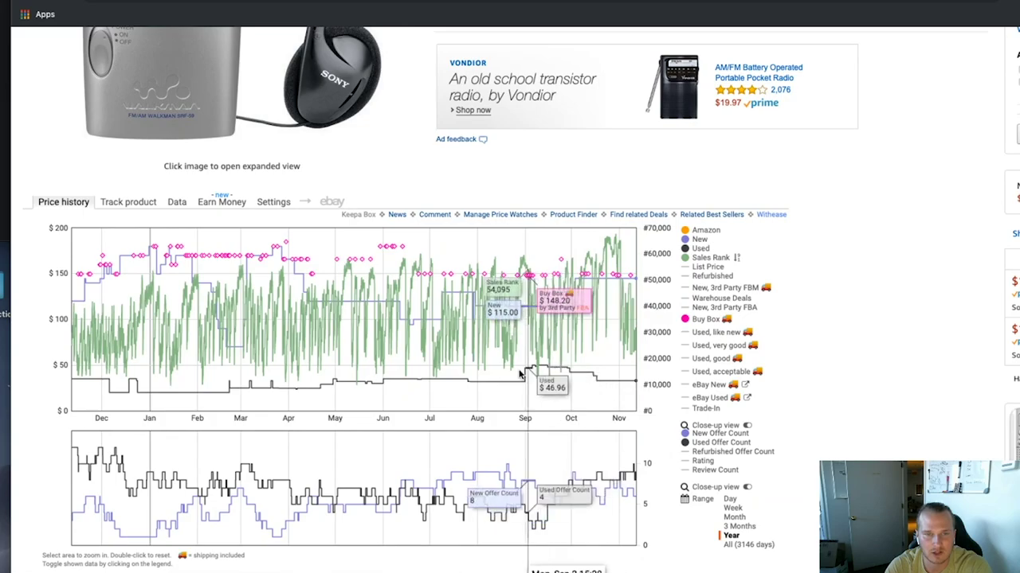
{"action": "scroll", "coordinate": [522, 372], "scroll_direction": "up", "scroll_amount": 5}
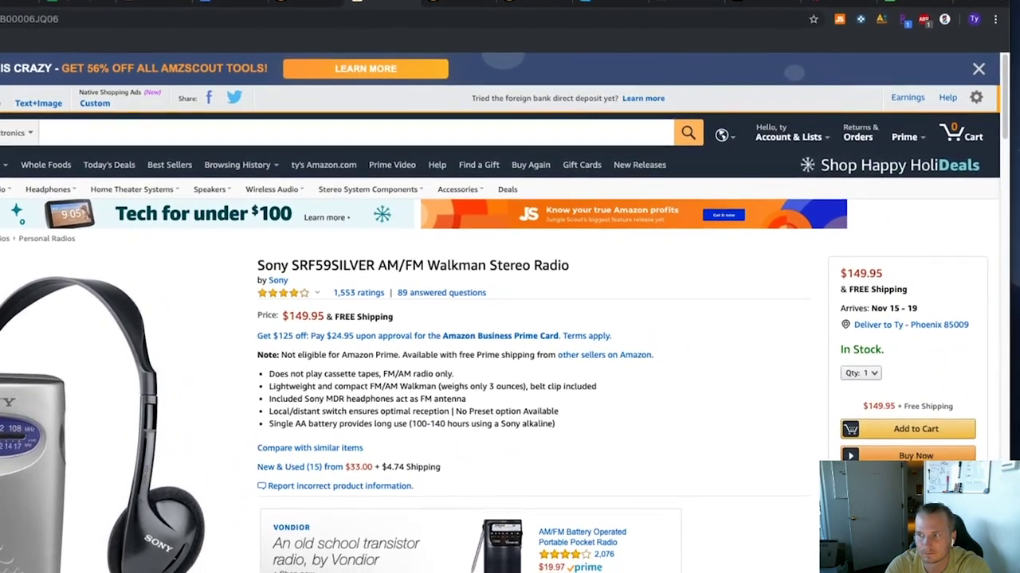
{"action": "left_click", "coordinate": [945, 19]}
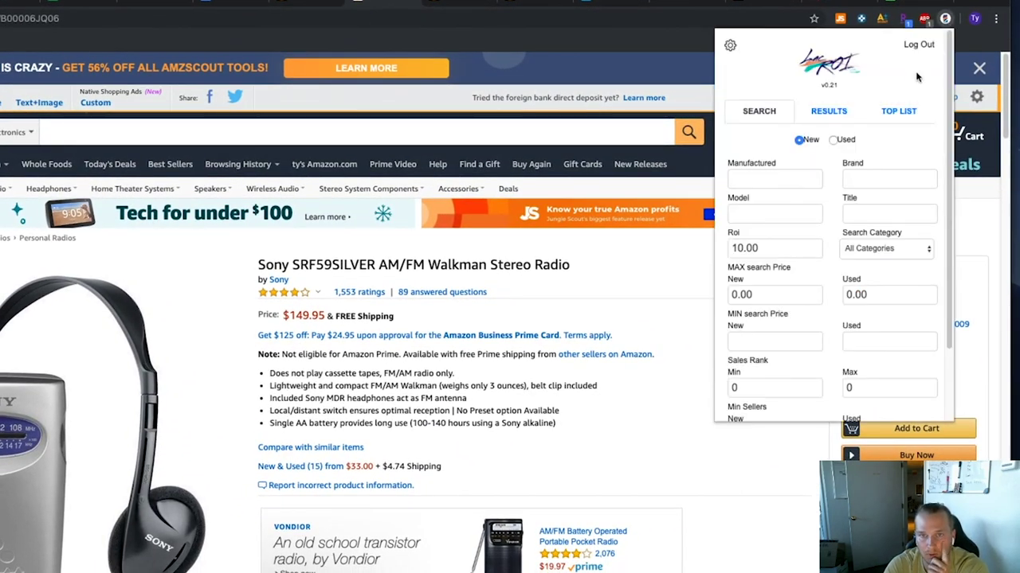
{"action": "left_click", "coordinate": [883, 178]}
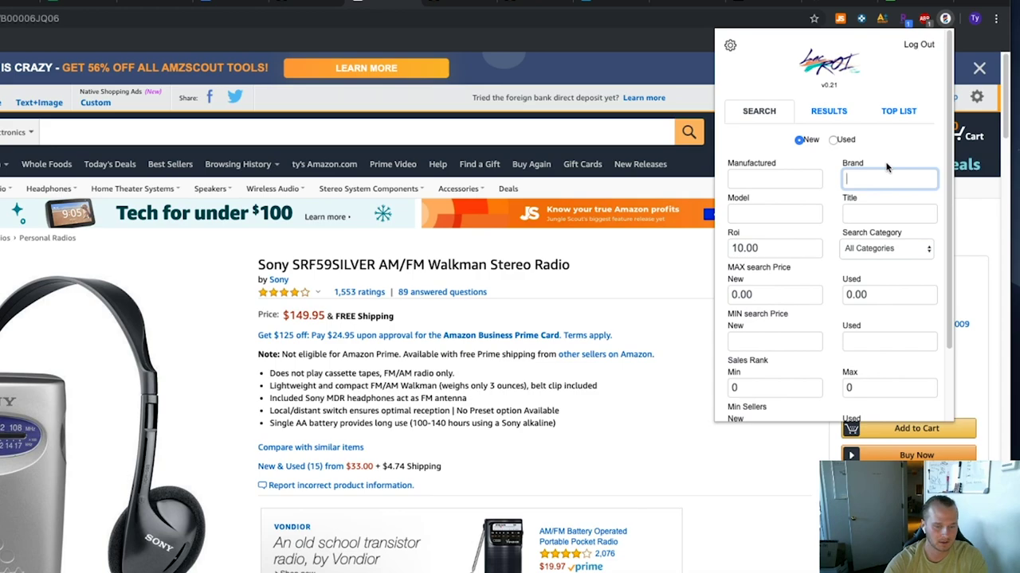
{"action": "type", "text": "sony"}
{"action": "left_click", "coordinate": [880, 212]}
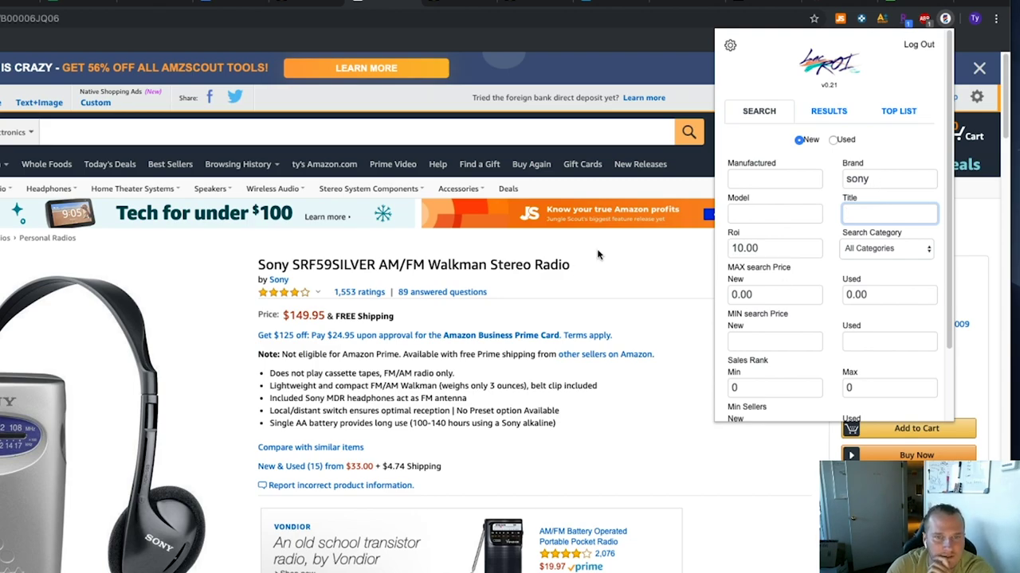
{"action": "double_click", "coordinate": [870, 178]}
{"action": "key", "text": "BackSpace"}
Set the product search title to "walkman" and the search category to Electronics.
{"action": "left_click", "coordinate": [872, 213]}
{"action": "type", "text": "walkman"}
{"action": "left_click", "coordinate": [849, 250]}
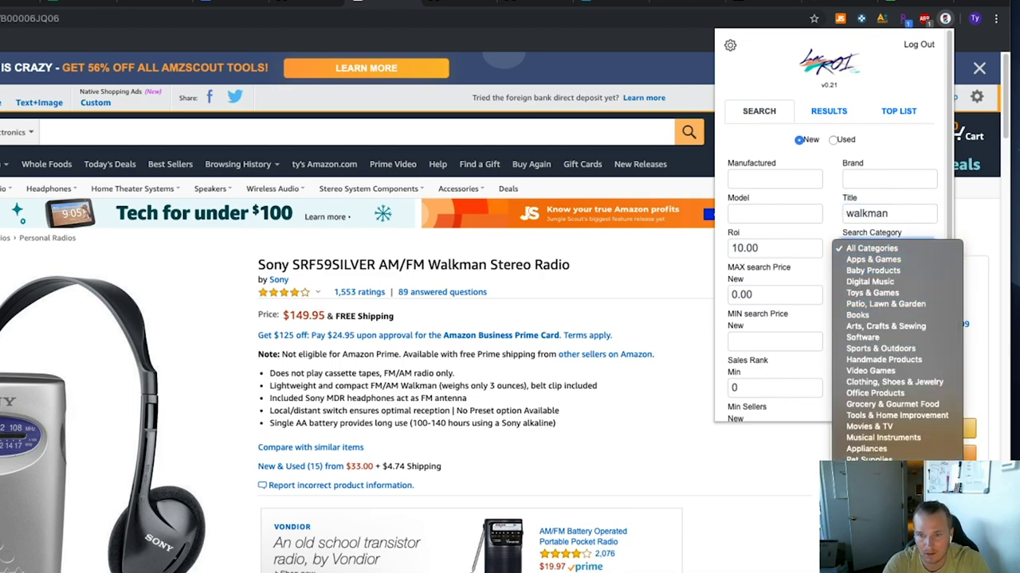
{"action": "left_click", "coordinate": [872, 470]}
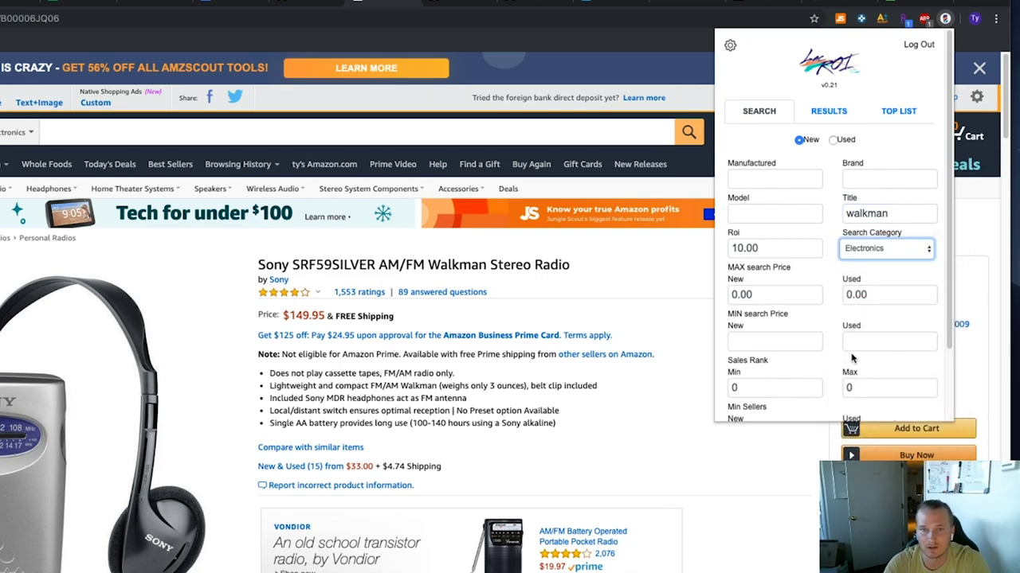
Set the maximum new search price to 10000 and the sales rank range from 1 to 80000.
{"action": "left_click", "coordinate": [798, 300]}
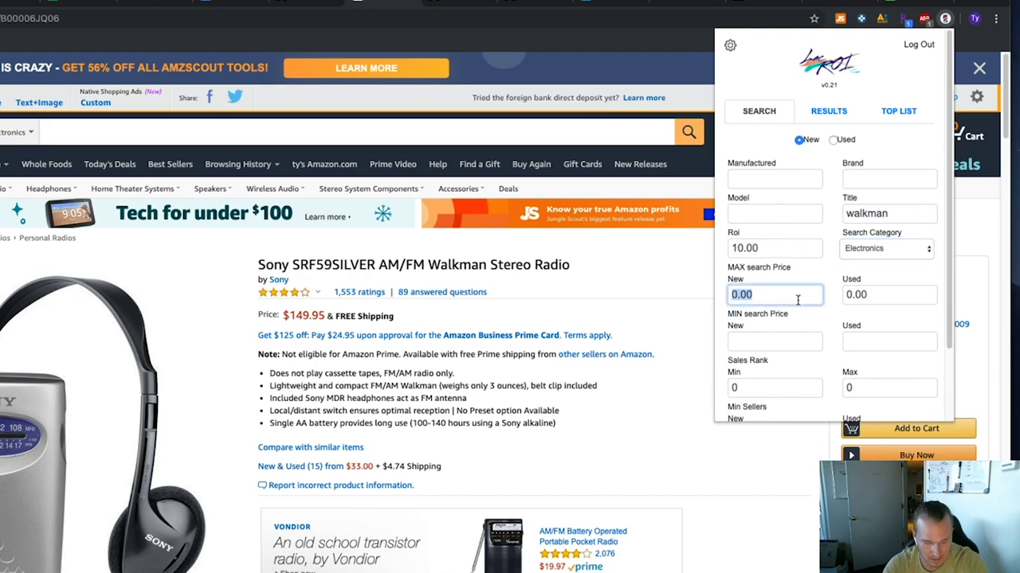
{"action": "type", "text": "10000"}
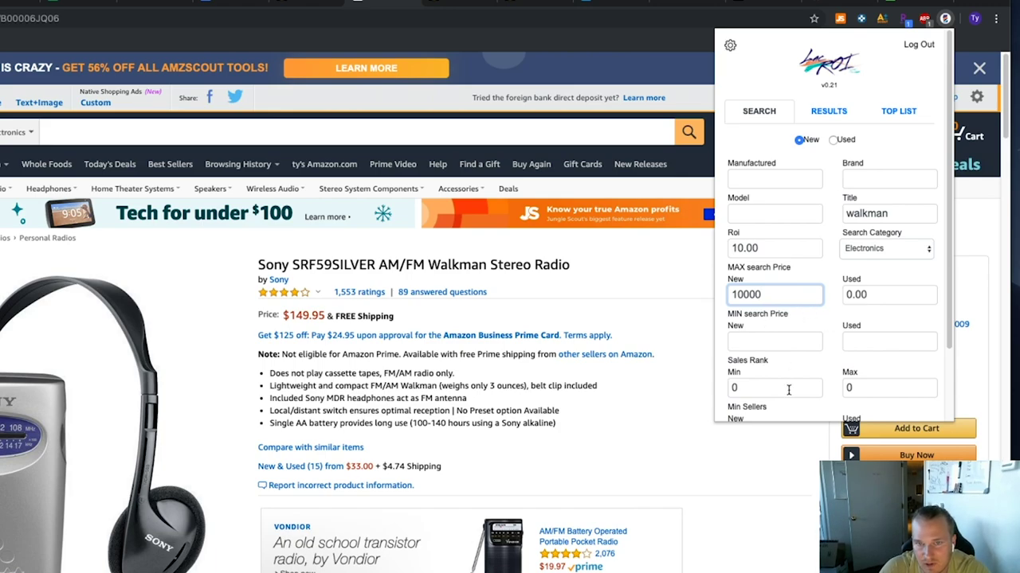
{"action": "scroll", "coordinate": [799, 370], "scroll_direction": "down", "scroll_amount": 1}
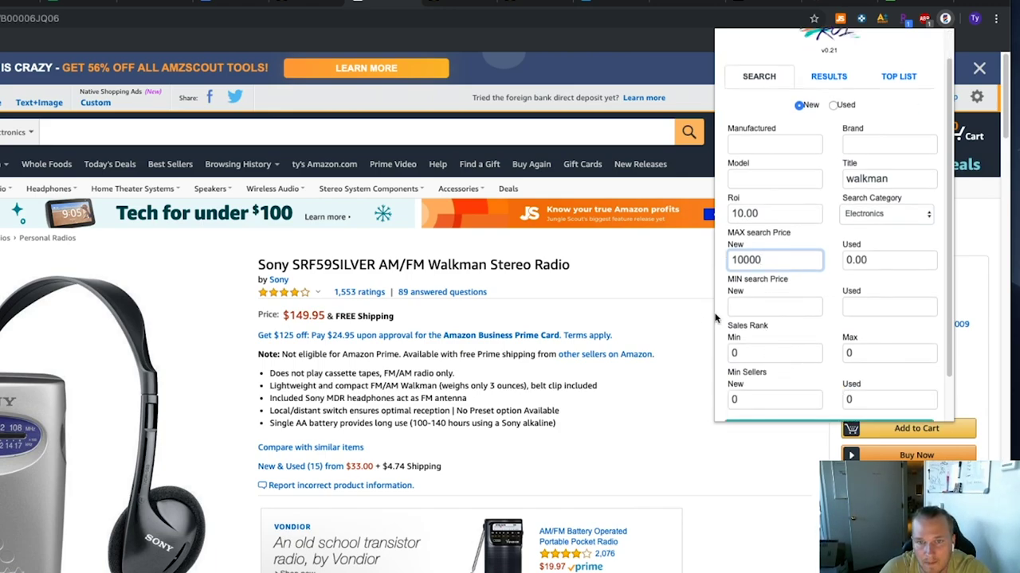
{"action": "left_click", "coordinate": [769, 354]}
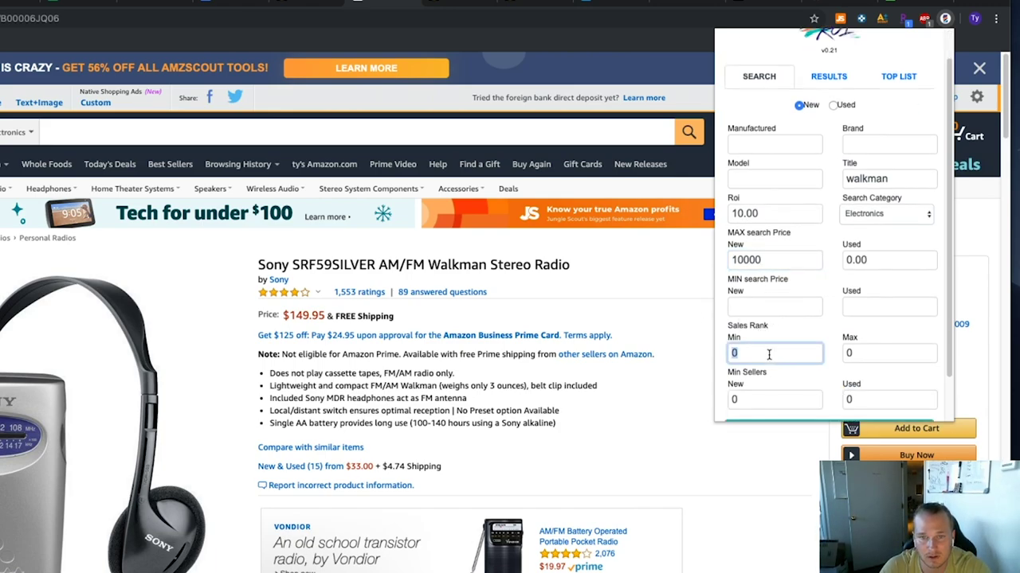
{"action": "type", "text": "1"}
{"action": "left_click", "coordinate": [846, 357]}
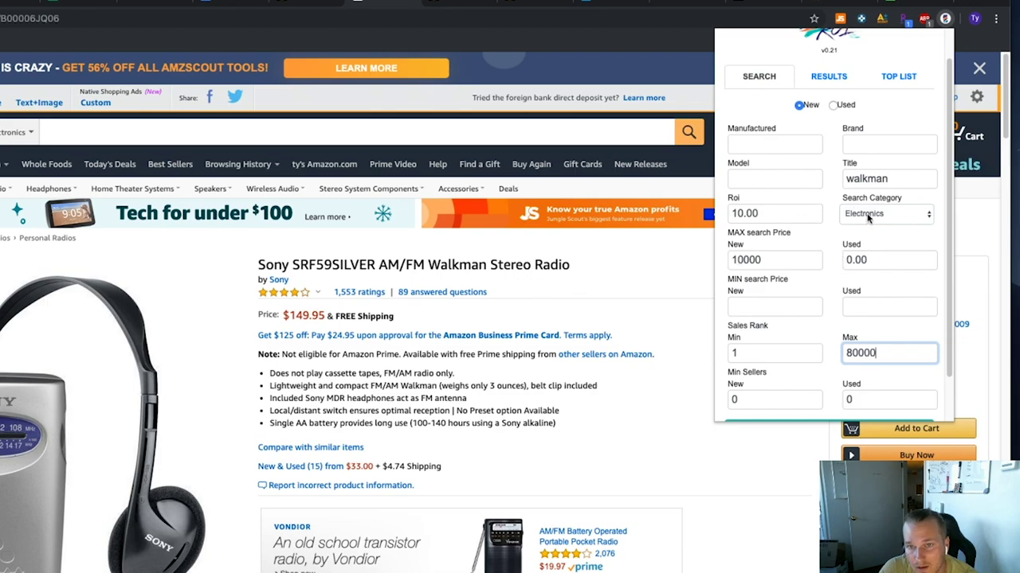
Check the Sony Walkman's sales rank in Electronics in the product information on its Amazon page.
{"action": "scroll", "coordinate": [348, 505], "scroll_direction": "down", "scroll_amount": 15}
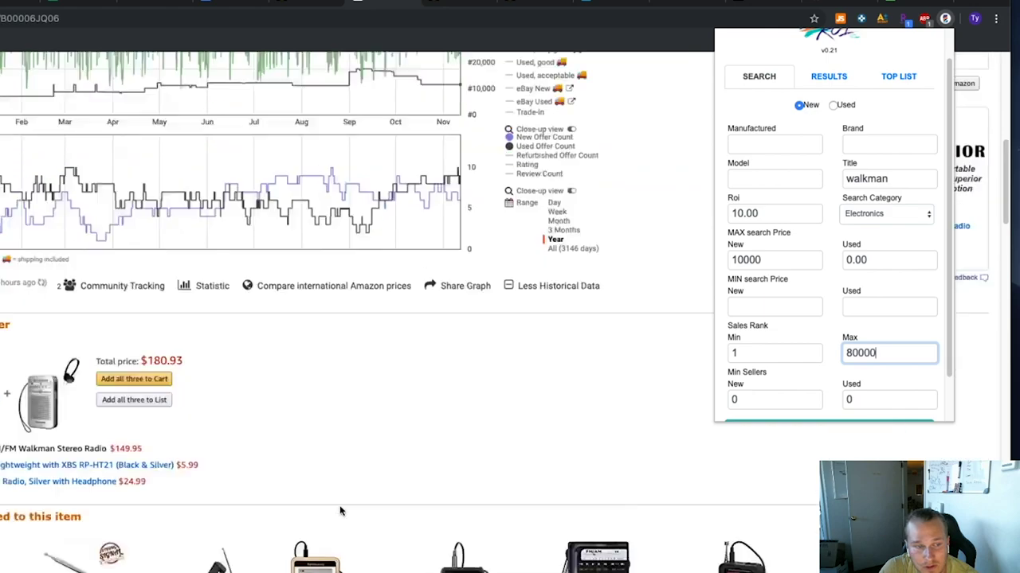
{"action": "scroll", "coordinate": [177, 545], "scroll_direction": "down", "scroll_amount": 10}
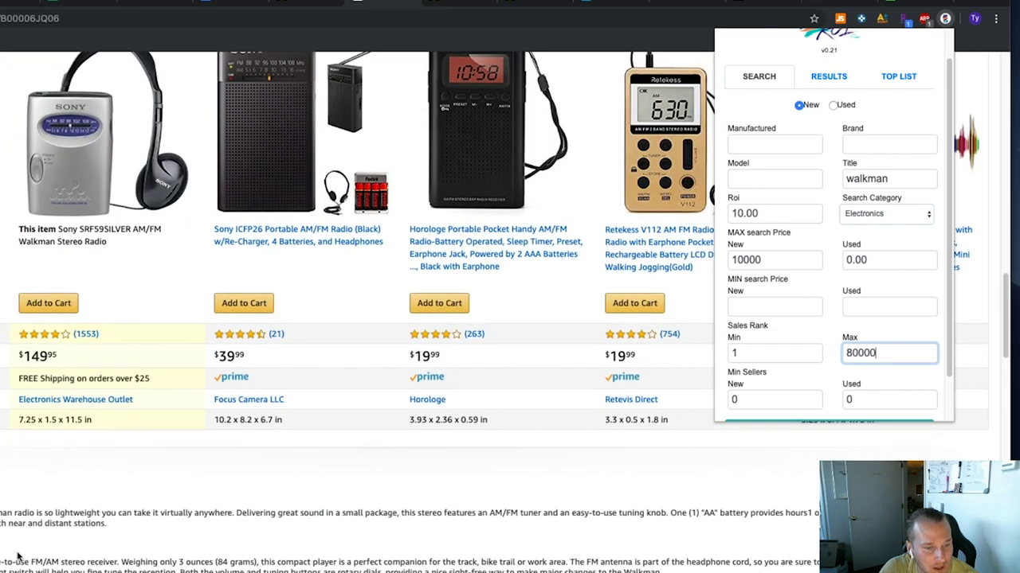
{"action": "scroll", "coordinate": [358, 319], "scroll_direction": "down", "scroll_amount": 3}
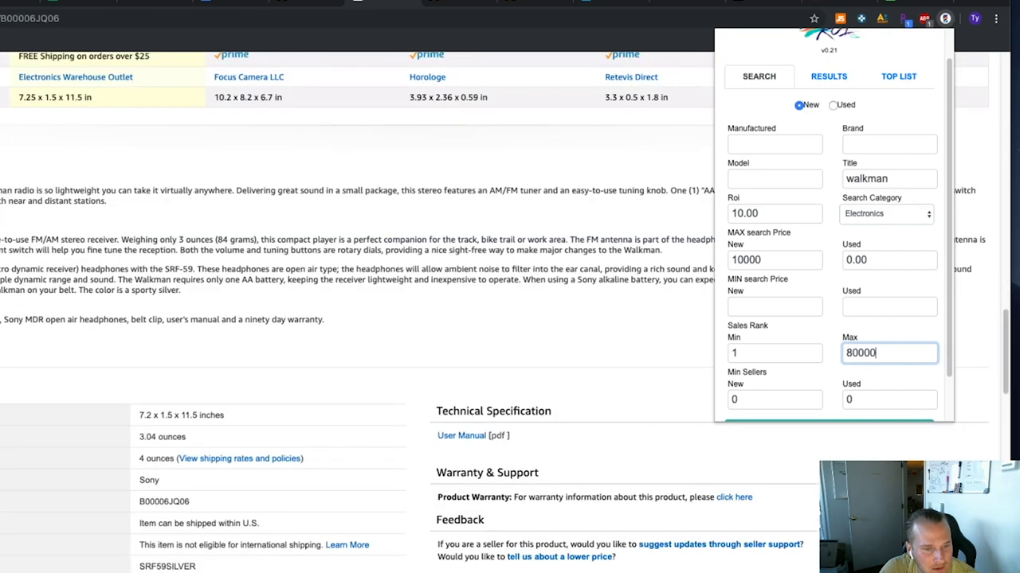
{"action": "scroll", "coordinate": [358, 319], "scroll_direction": "down", "scroll_amount": 5}
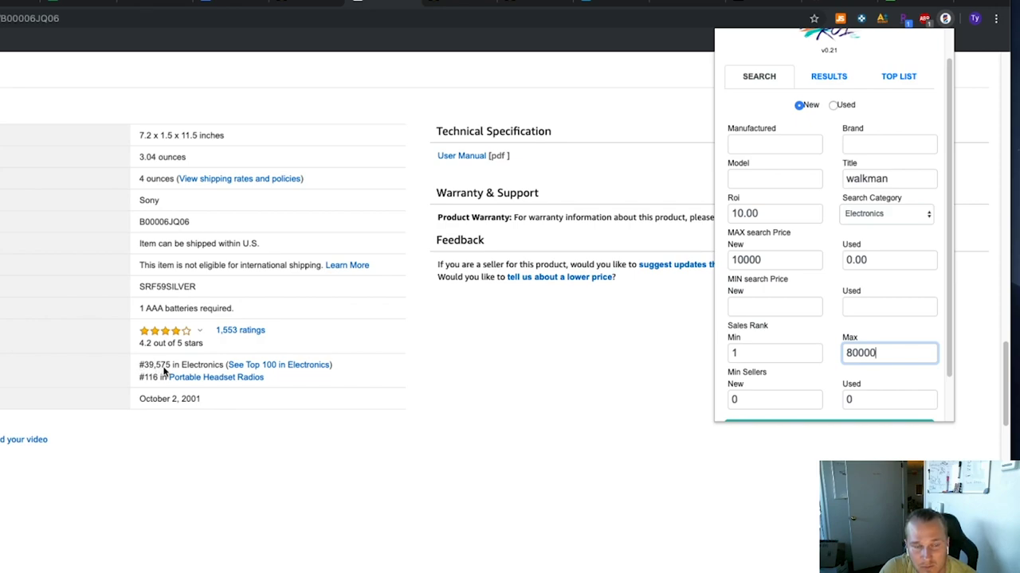
Run the ROI extension's search with the entered walkman title, category, price and sales rank filters.
{"action": "scroll", "coordinate": [865, 371], "scroll_direction": "down", "scroll_amount": 1}
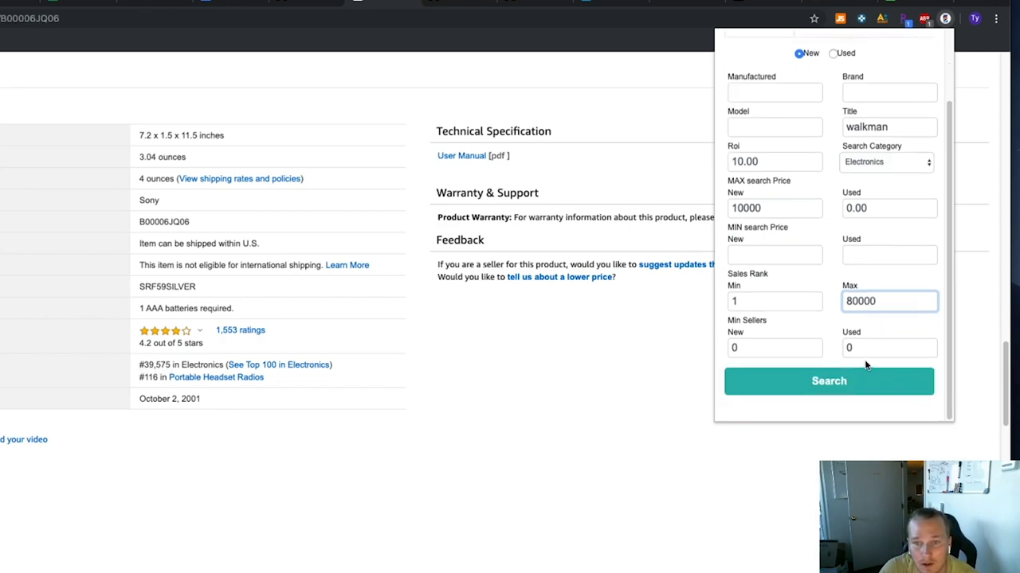
{"action": "left_click", "coordinate": [841, 380]}
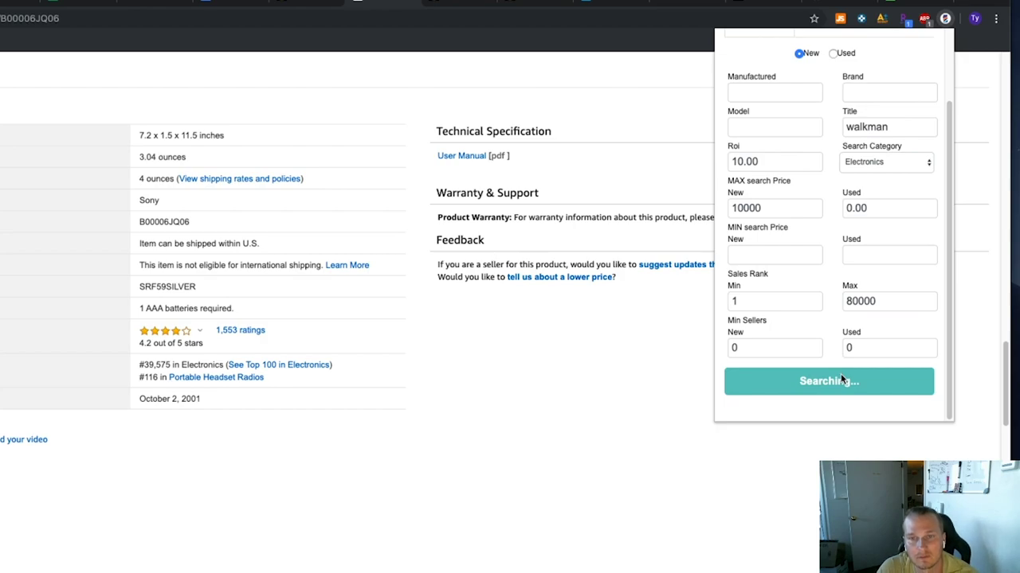
{"action": "scroll", "coordinate": [541, 398], "scroll_direction": "up", "scroll_amount": 20}
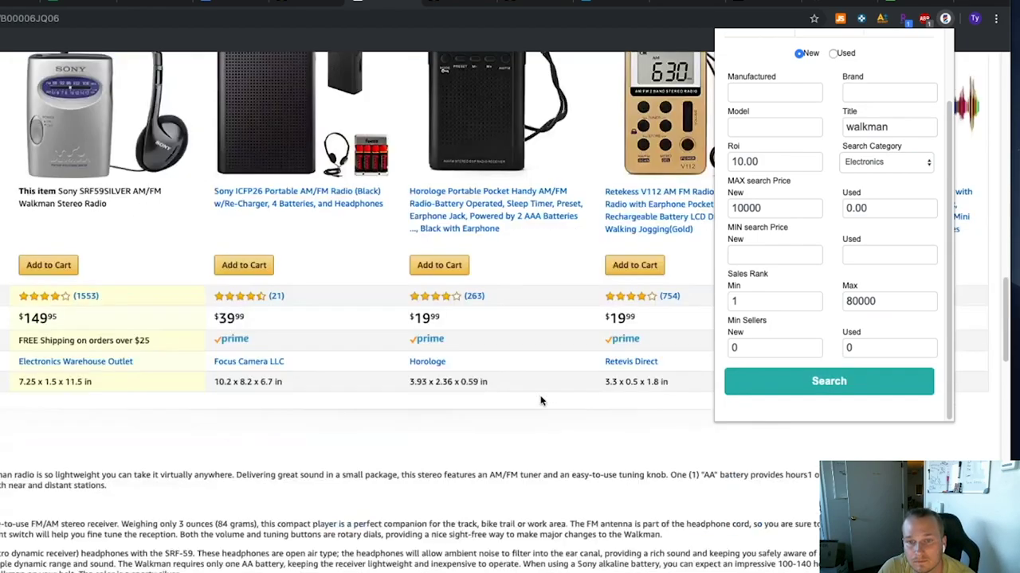
{"action": "scroll", "coordinate": [549, 380], "scroll_direction": "up", "scroll_amount": 4}
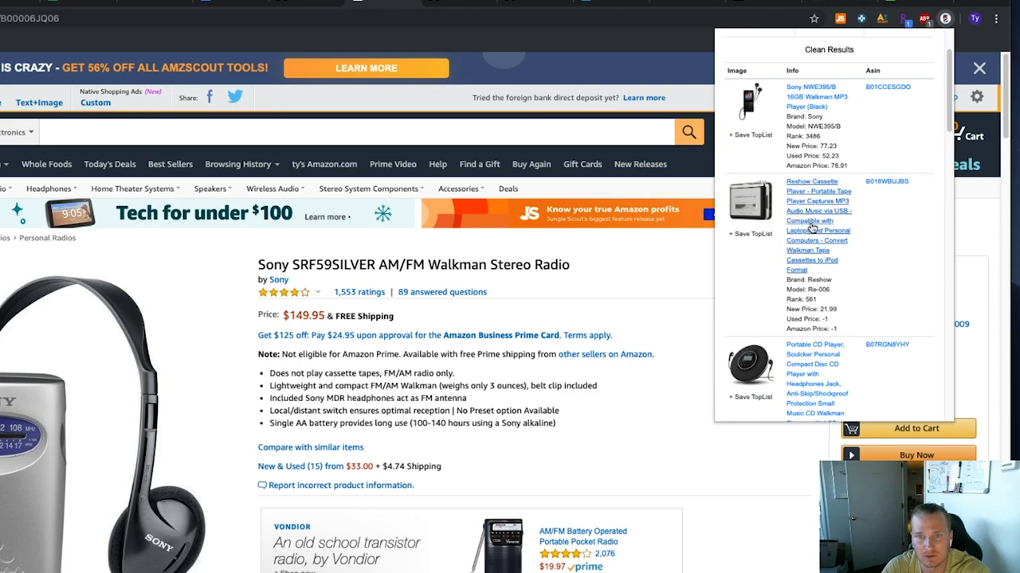
Look through the found walkman products and their brands, models, sales ranks and prices.
{"action": "scroll", "coordinate": [815, 342], "scroll_direction": "down", "scroll_amount": 1}
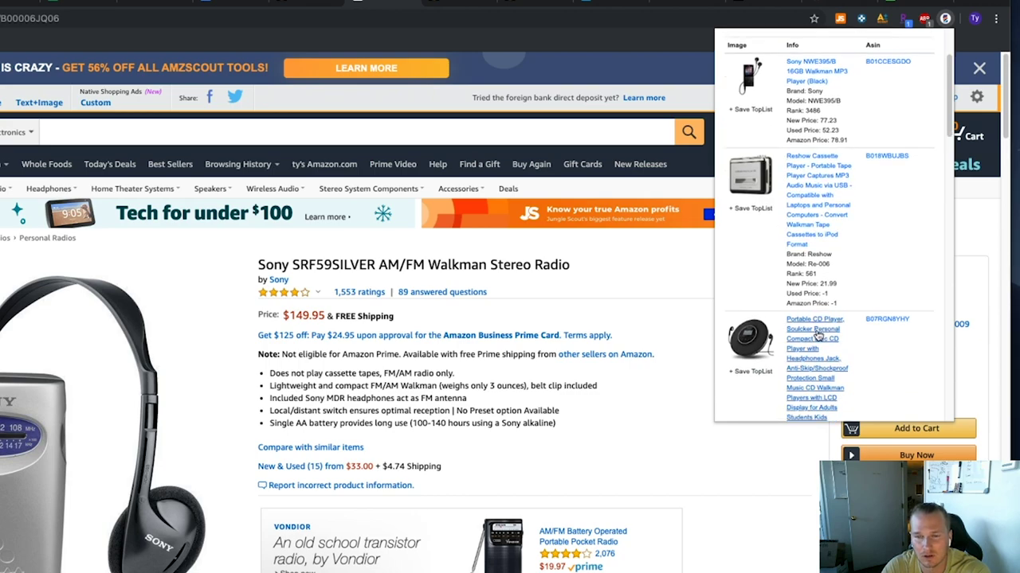
{"action": "scroll", "coordinate": [817, 336], "scroll_direction": "down", "scroll_amount": 3}
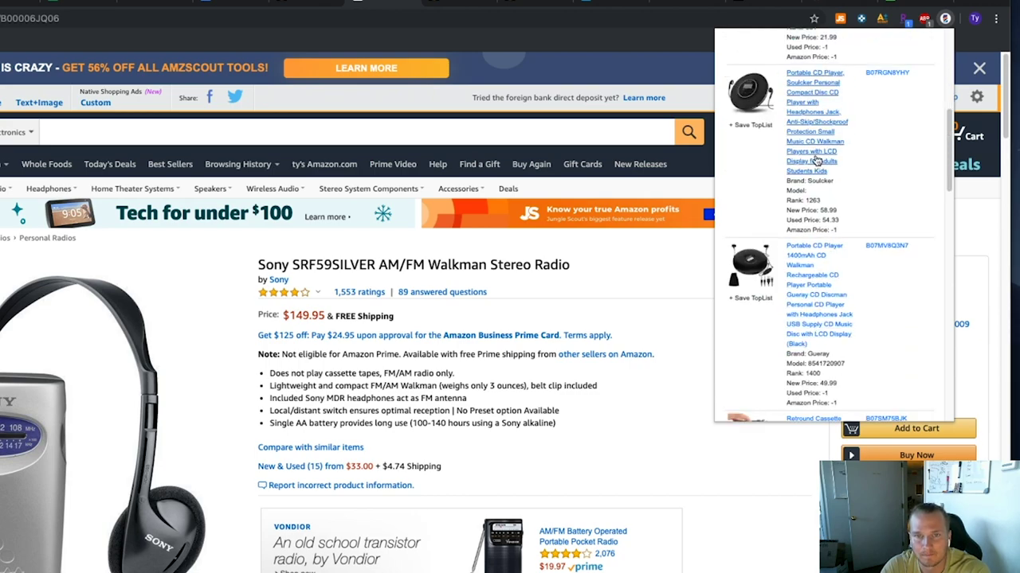
{"action": "scroll", "coordinate": [816, 159], "scroll_direction": "up", "scroll_amount": 4}
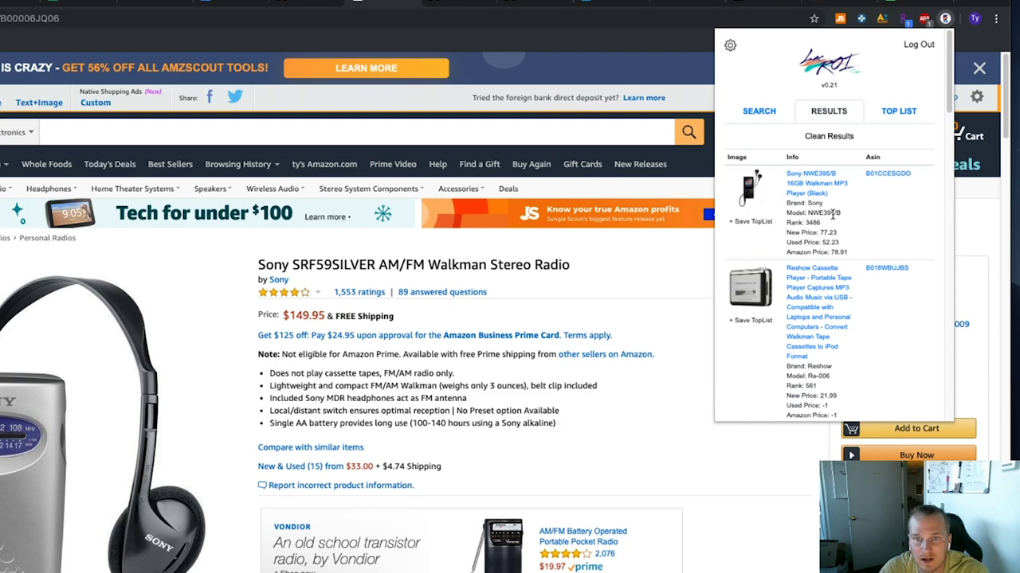
Open the eBay search for the Sony NWE395/B from the results and reopen the extension's results list.
{"action": "left_click", "coordinate": [817, 192]}
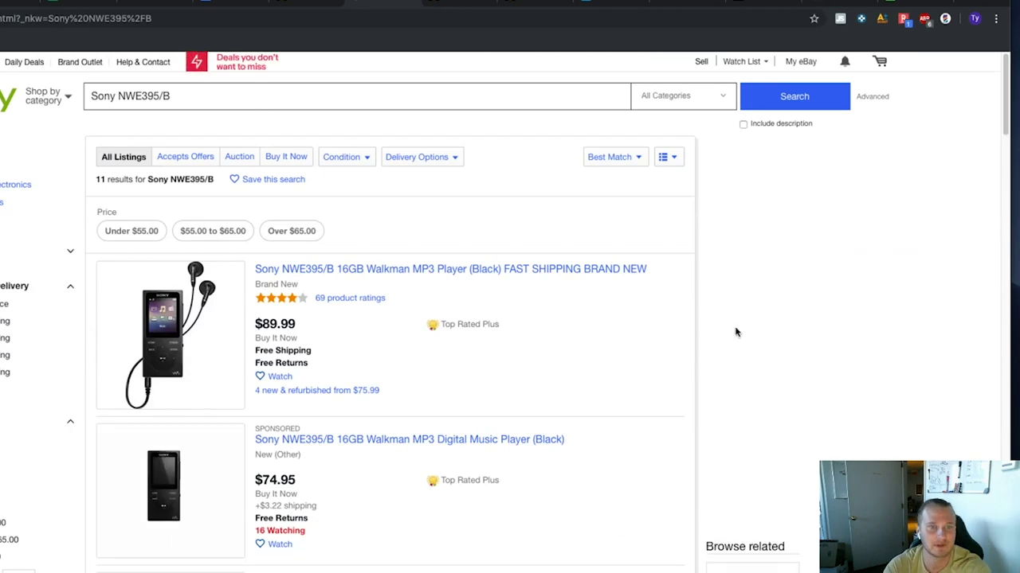
{"action": "left_click", "coordinate": [944, 18]}
{"action": "left_click", "coordinate": [845, 112]}
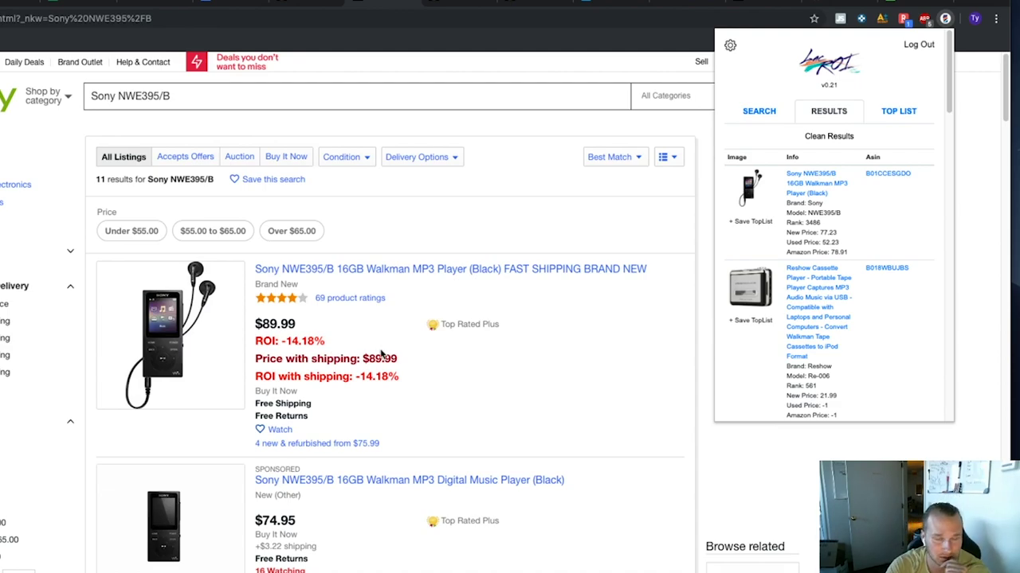
Review the prices and calculated ROI of the eBay listings for the Sony NWE395/B.
{"action": "scroll", "coordinate": [395, 414], "scroll_direction": "down", "scroll_amount": 3}
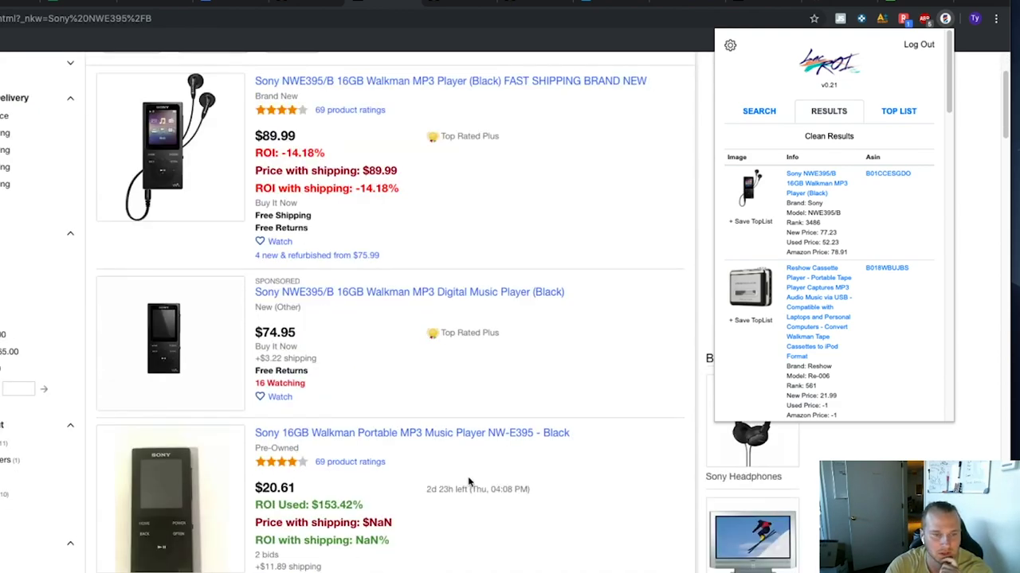
{"action": "scroll", "coordinate": [375, 482], "scroll_direction": "down", "scroll_amount": 3}
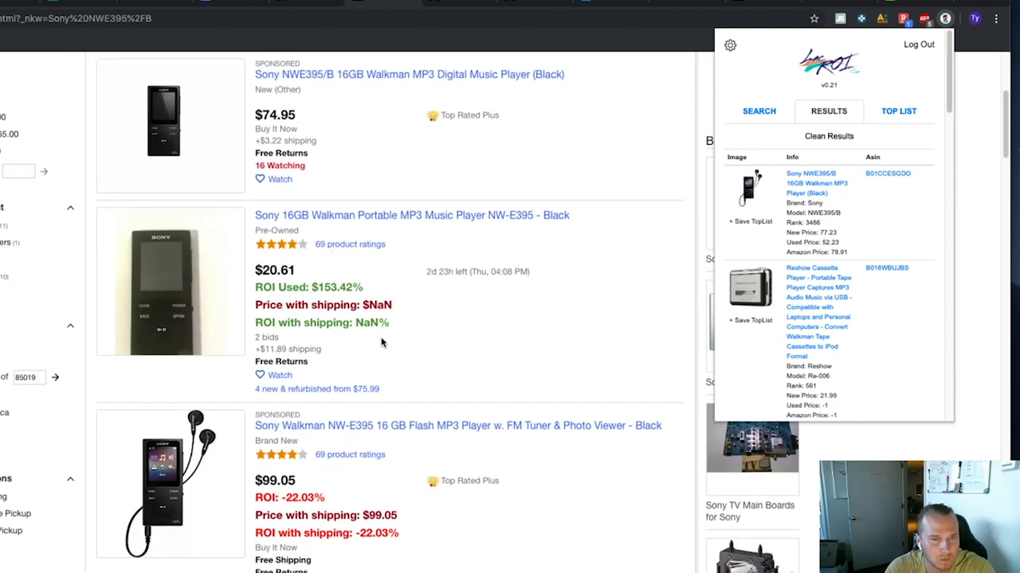
{"action": "scroll", "coordinate": [380, 343], "scroll_direction": "down", "scroll_amount": 6}
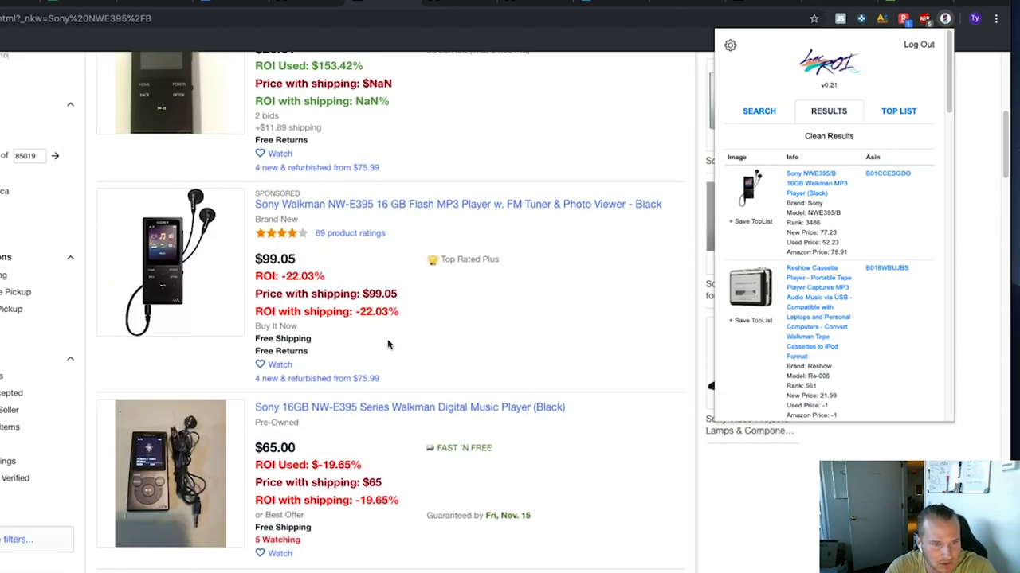
{"action": "scroll", "coordinate": [381, 347], "scroll_direction": "down", "scroll_amount": 3}
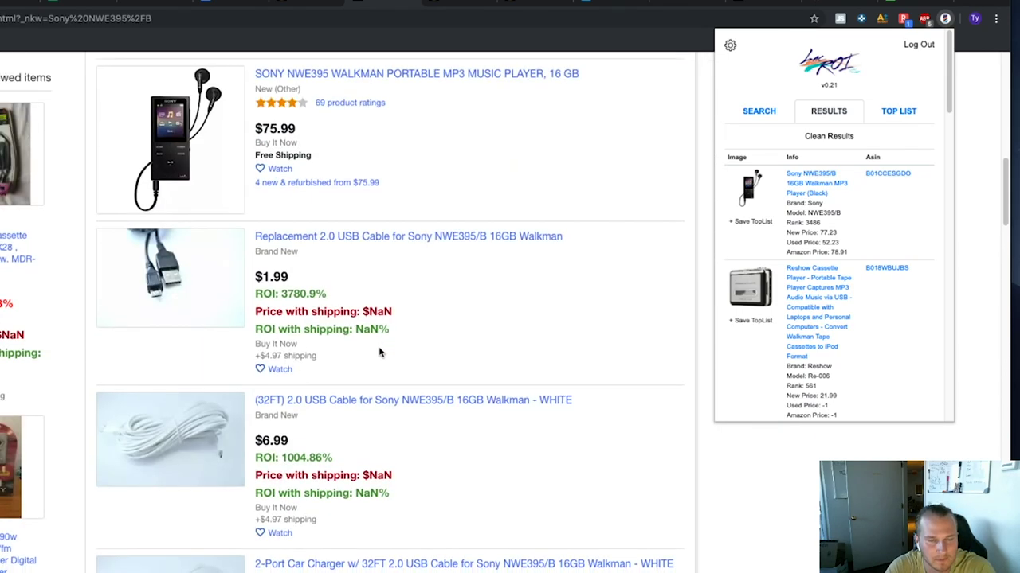
{"action": "scroll", "coordinate": [380, 350], "scroll_direction": "up", "scroll_amount": 10}
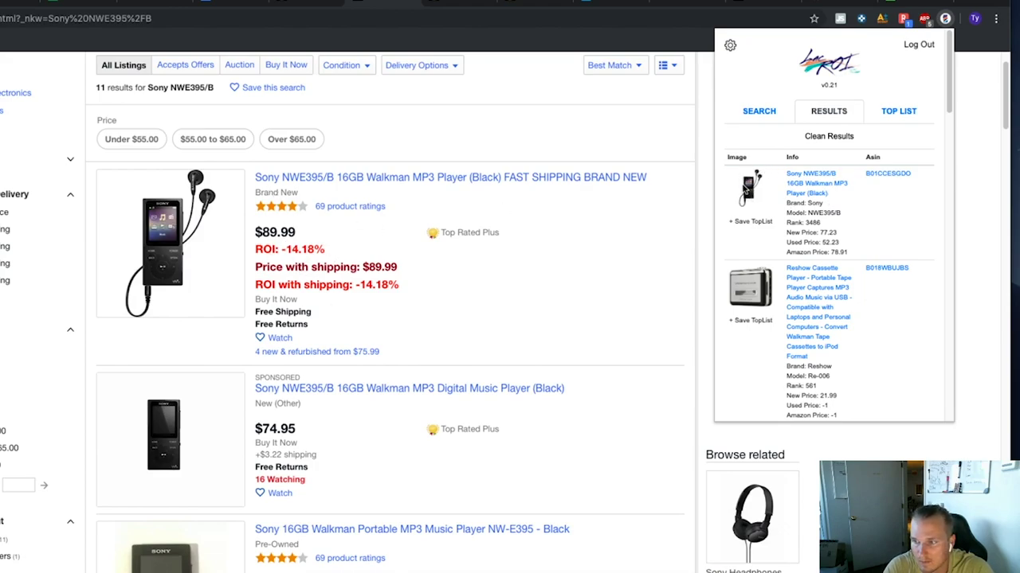
Open the Sony NWE395/B details in the ROI extension and compare its prices with the eBay listings.
{"action": "left_click", "coordinate": [750, 202]}
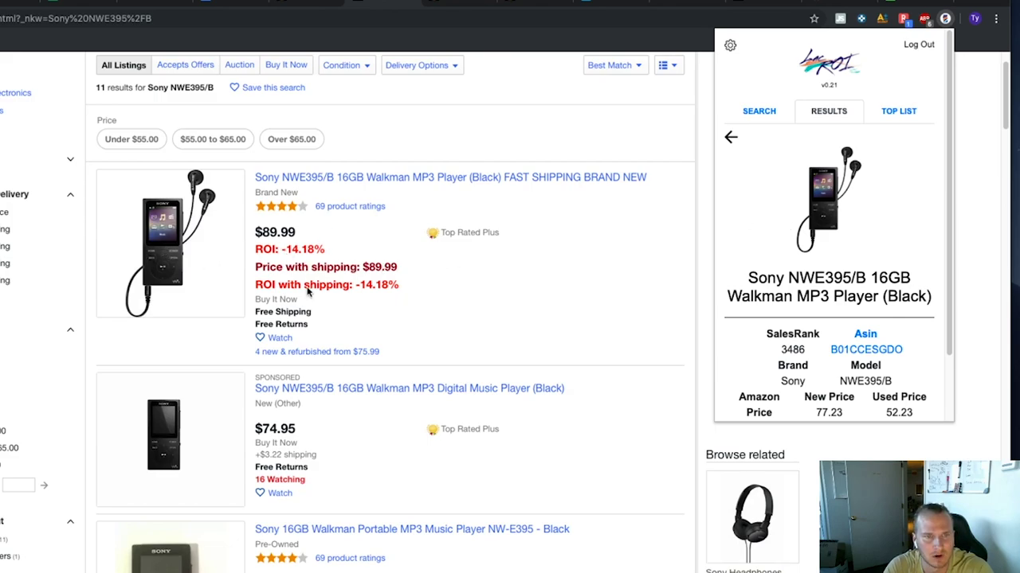
{"action": "scroll", "coordinate": [290, 267], "scroll_direction": "down", "scroll_amount": 2}
{"action": "scroll", "coordinate": [301, 465], "scroll_direction": "down", "scroll_amount": 1}
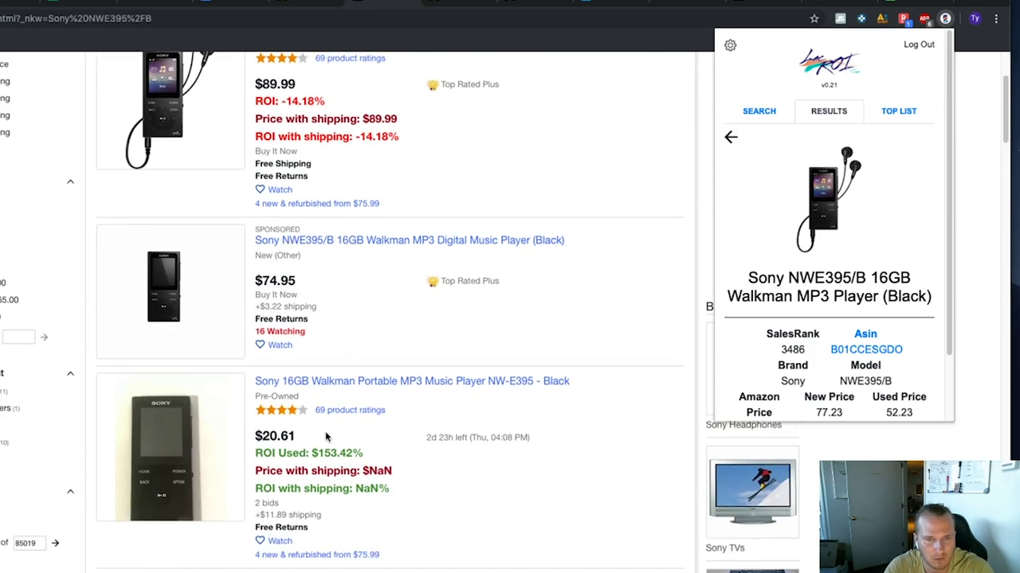
{"action": "scroll", "coordinate": [325, 436], "scroll_direction": "down", "scroll_amount": 10}
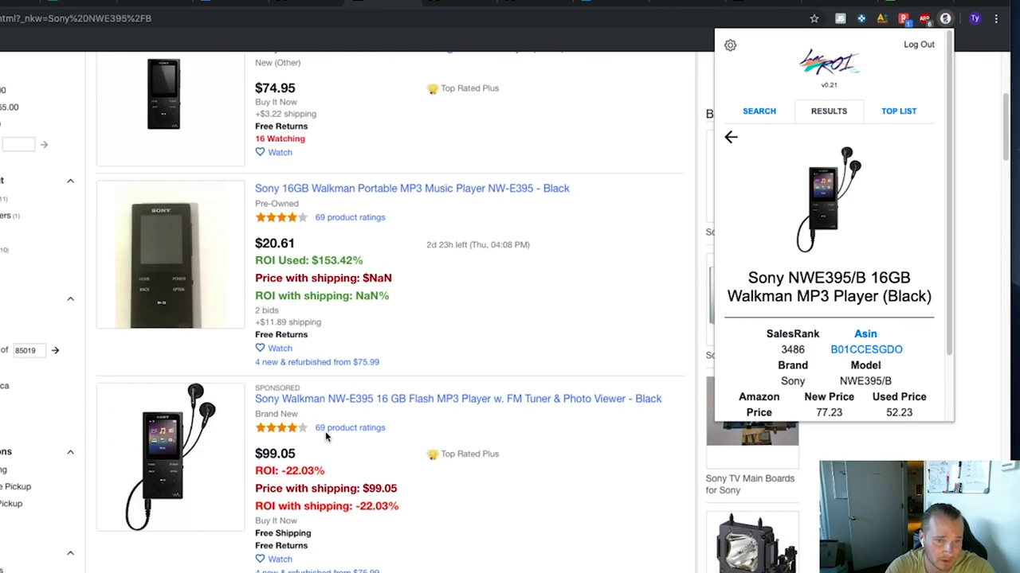
{"action": "scroll", "coordinate": [325, 437], "scroll_direction": "up", "scroll_amount": 15}
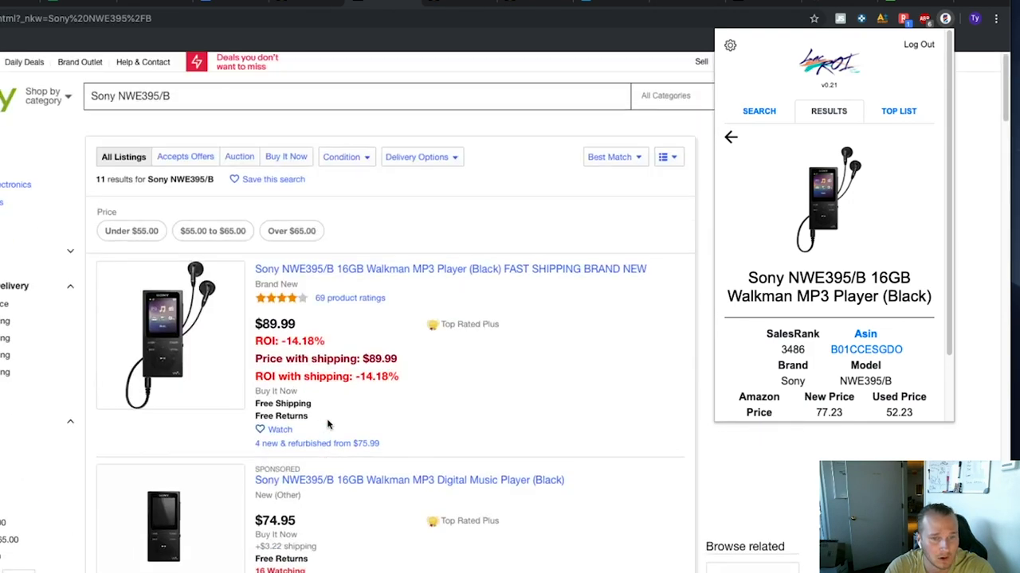
Check the Reshow cassette player's details from the extension's results list and return to the list.
{"action": "left_click", "coordinate": [748, 112]}
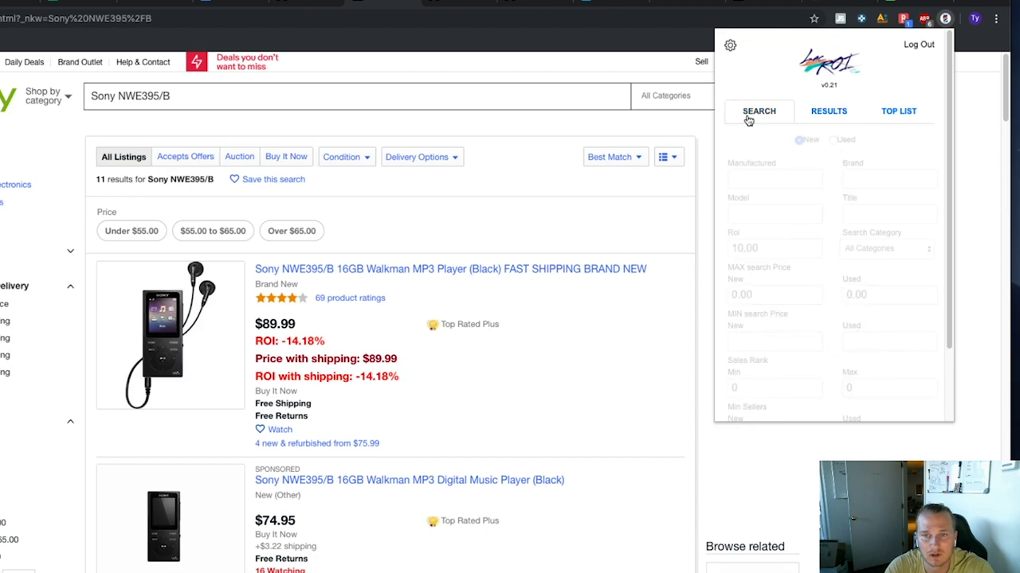
{"action": "left_click", "coordinate": [821, 114]}
{"action": "left_click", "coordinate": [732, 138]}
{"action": "scroll", "coordinate": [804, 260], "scroll_direction": "down", "scroll_amount": 1}
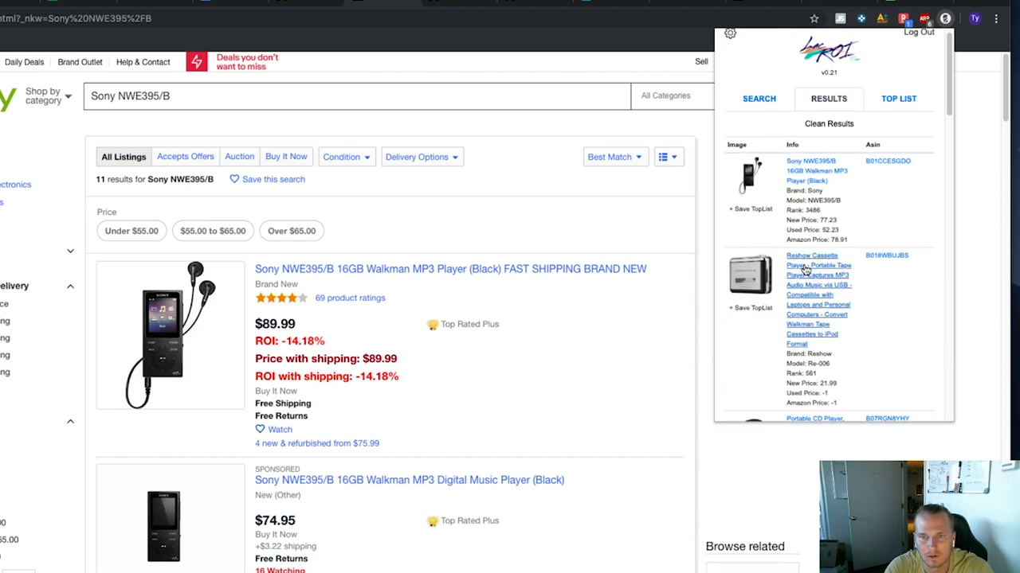
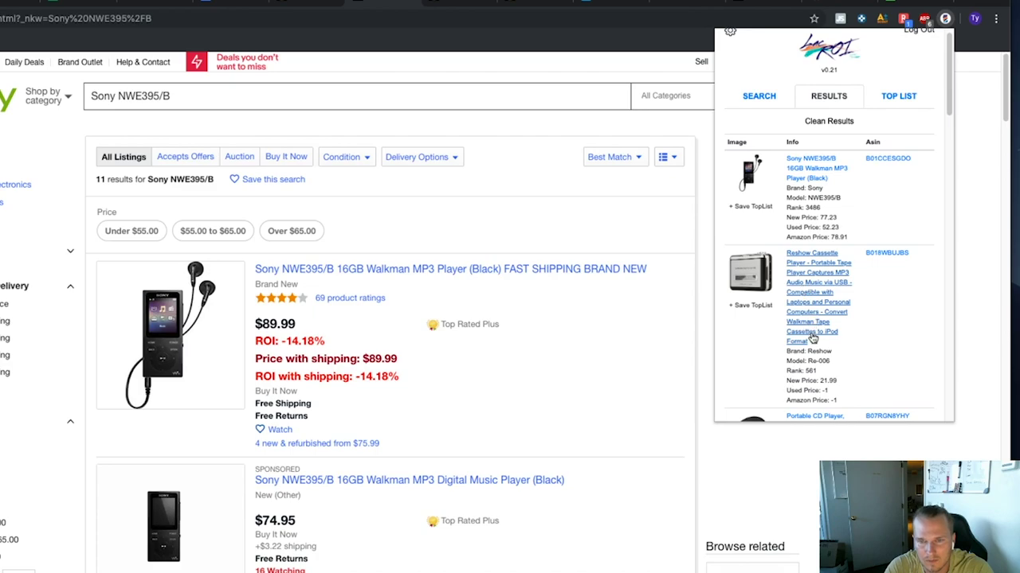
{"action": "left_click", "coordinate": [821, 350]}
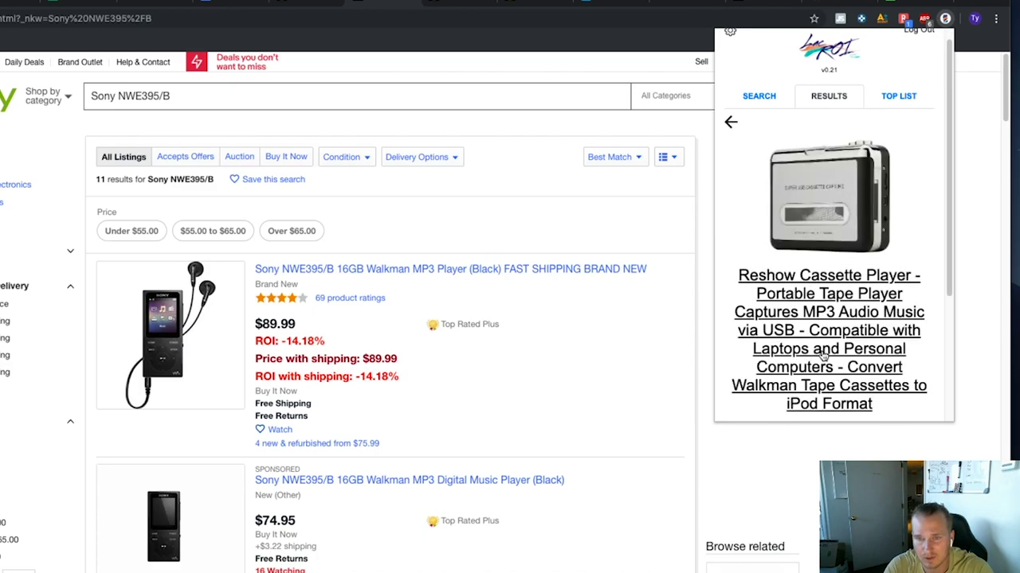
{"action": "left_click", "coordinate": [731, 119]}
Look through the rest of the walkman results, comparing brands, models, sales ranks and prices.
{"action": "scroll", "coordinate": [812, 239], "scroll_direction": "down", "scroll_amount": 10}
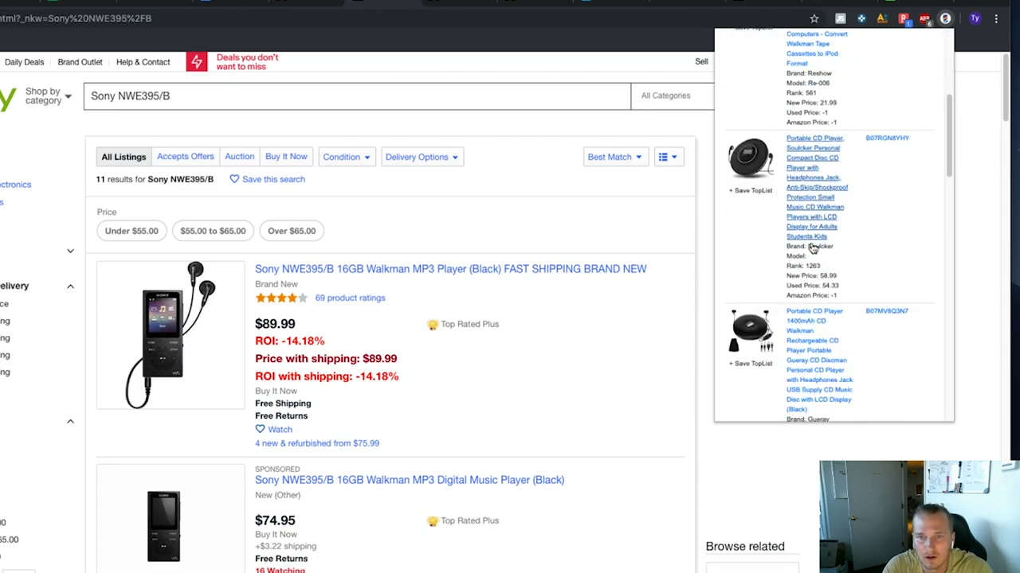
{"action": "scroll", "coordinate": [830, 298], "scroll_direction": "down", "scroll_amount": 3}
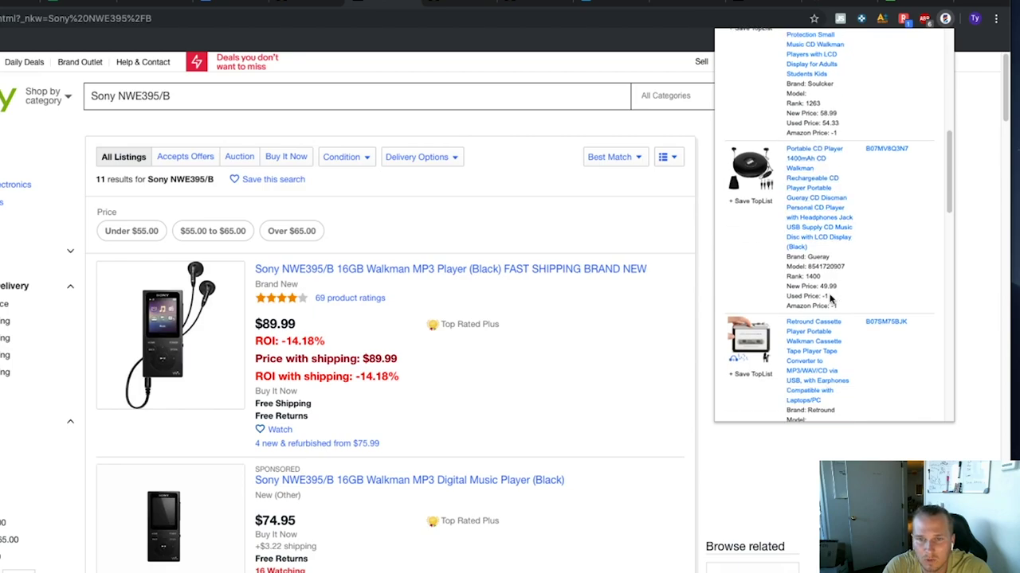
{"action": "scroll", "coordinate": [803, 287], "scroll_direction": "down", "scroll_amount": 4}
{"action": "scroll", "coordinate": [804, 293], "scroll_direction": "down", "scroll_amount": 3}
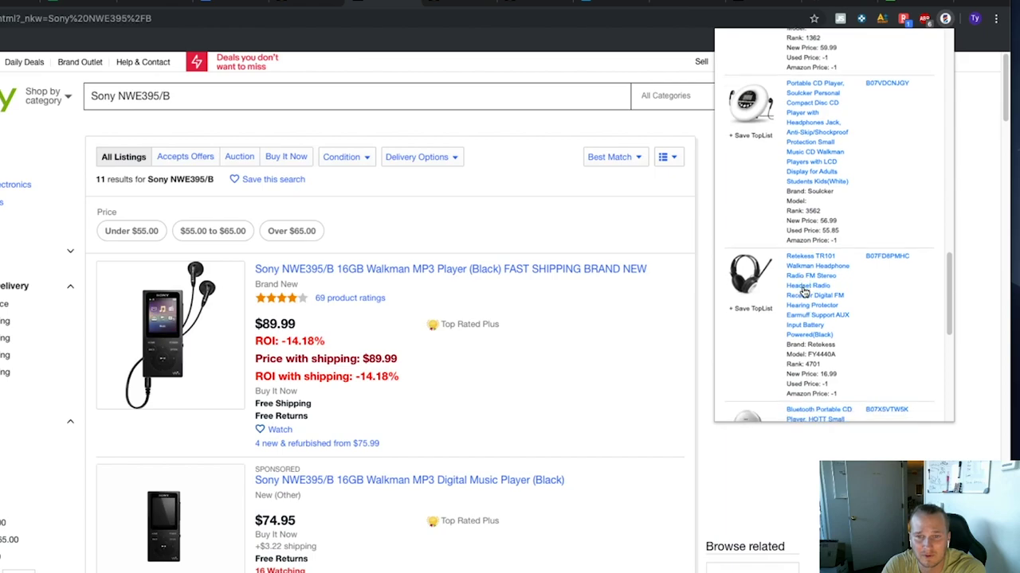
{"action": "scroll", "coordinate": [817, 278], "scroll_direction": "down", "scroll_amount": 1}
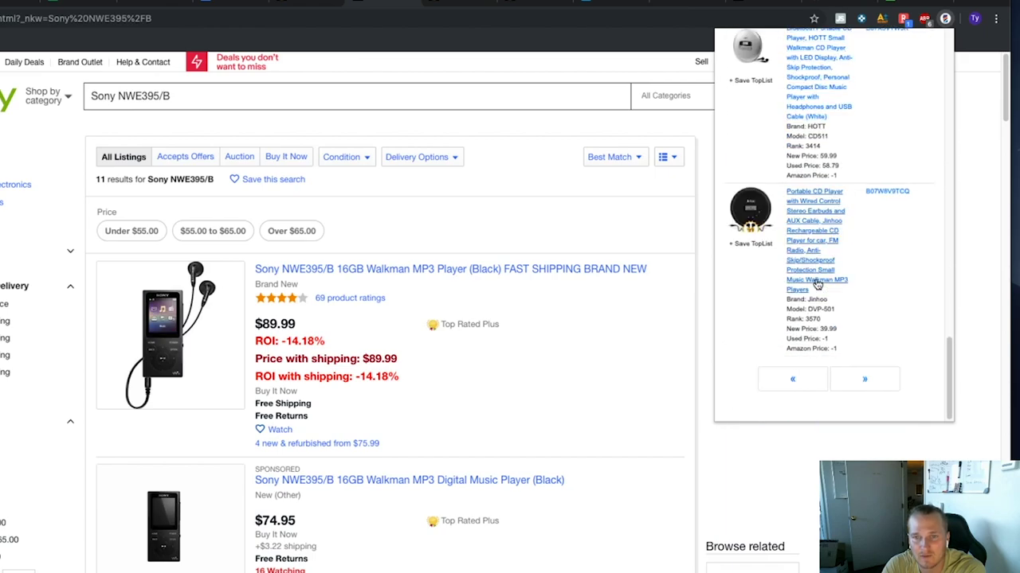
{"action": "scroll", "coordinate": [820, 287], "scroll_direction": "up", "scroll_amount": 10}
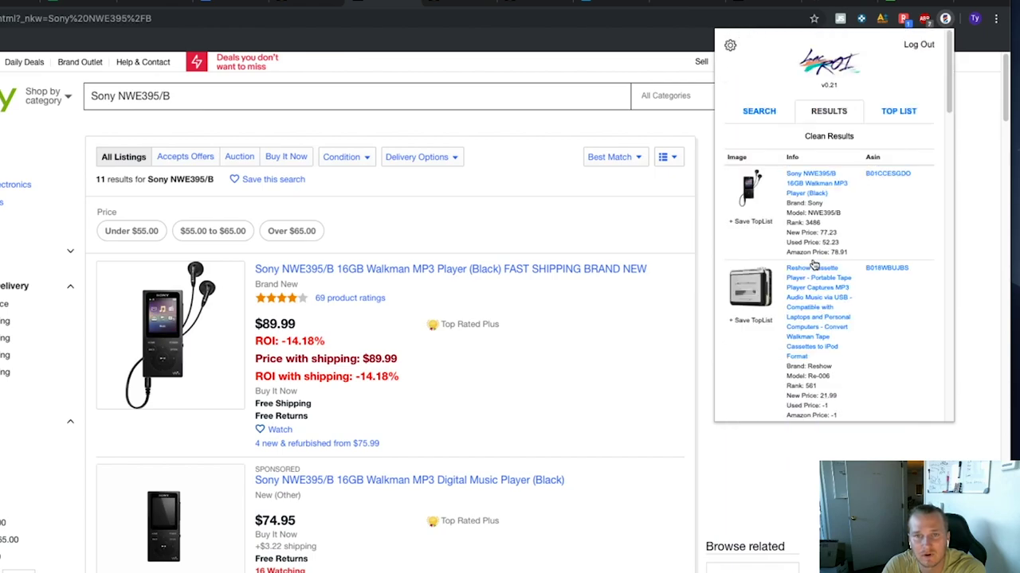
Set up a new extension search with brand sony, title walkman and the Electronics category.
{"action": "left_click", "coordinate": [768, 111]}
{"action": "left_click", "coordinate": [860, 172]}
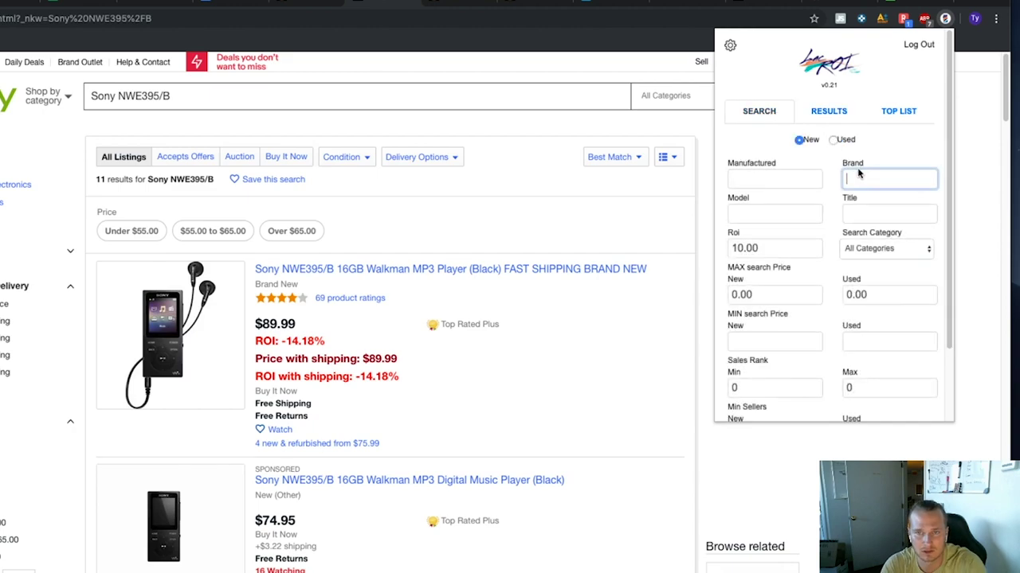
{"action": "left_click", "coordinate": [860, 212]}
{"action": "type", "text": "walkman"}
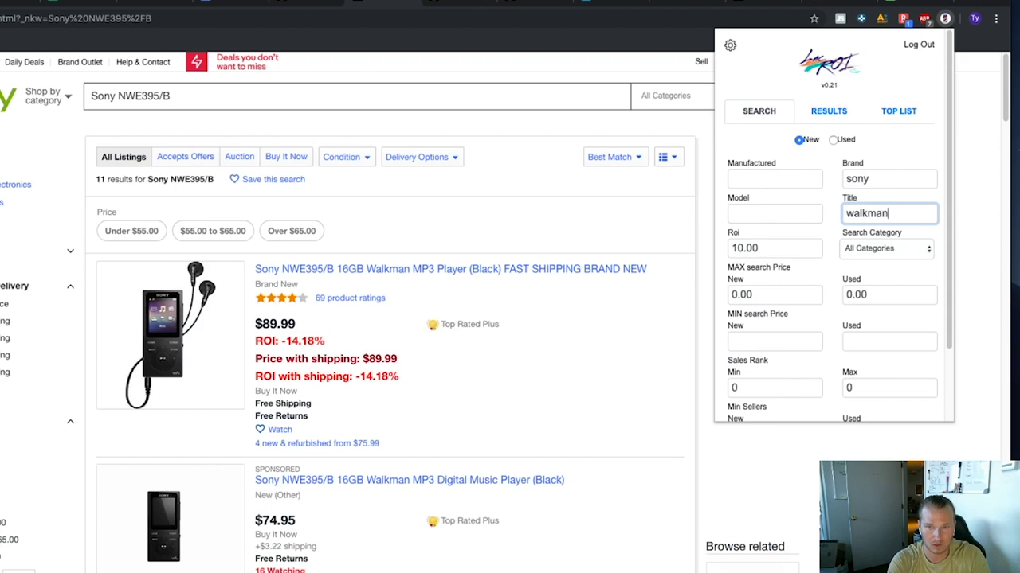
{"action": "left_click", "coordinate": [886, 247]}
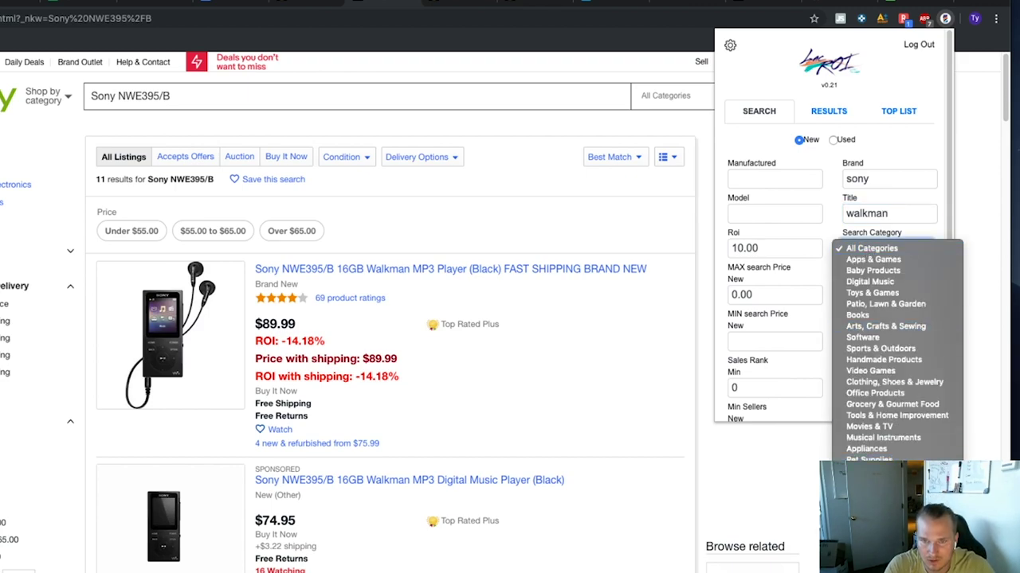
{"action": "left_click", "coordinate": [868, 470]}
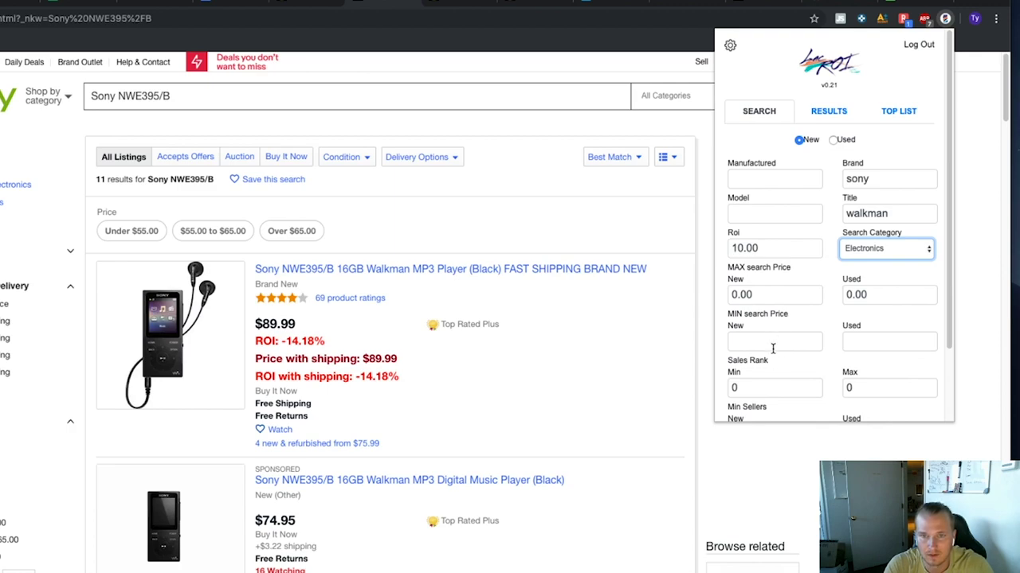
Set the maximum search price for new items to 10000.
{"action": "left_click", "coordinate": [761, 295]}
{"action": "double_click", "coordinate": [761, 295]}
{"action": "type", "text": "1000"}
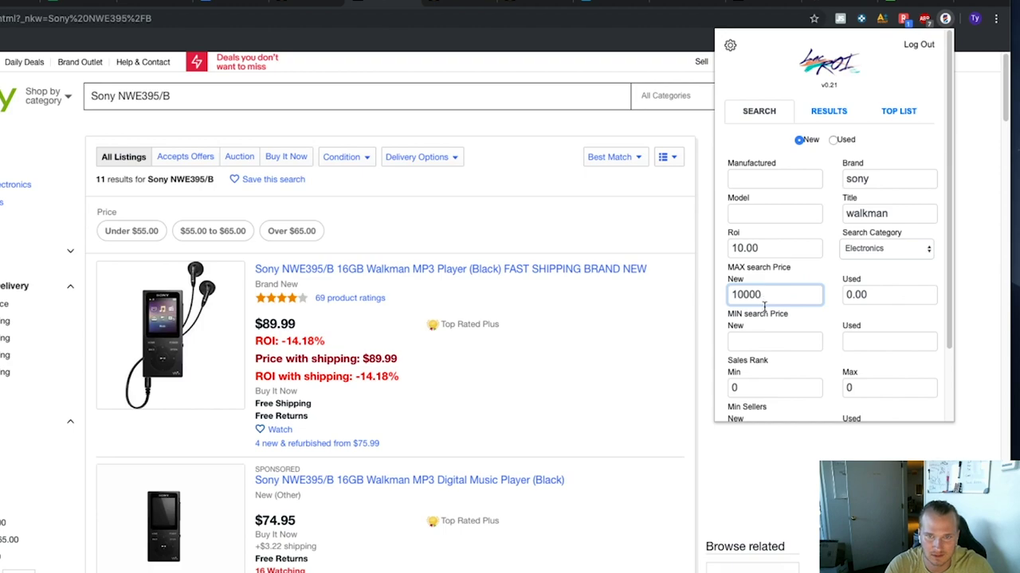
{"action": "type", "text": "0"}
Limit the sales rank to a minimum of 1 and a maximum of 80000, and run the search.
{"action": "scroll", "coordinate": [765, 299], "scroll_direction": "down", "scroll_amount": 1}
{"action": "double_click", "coordinate": [780, 301]}
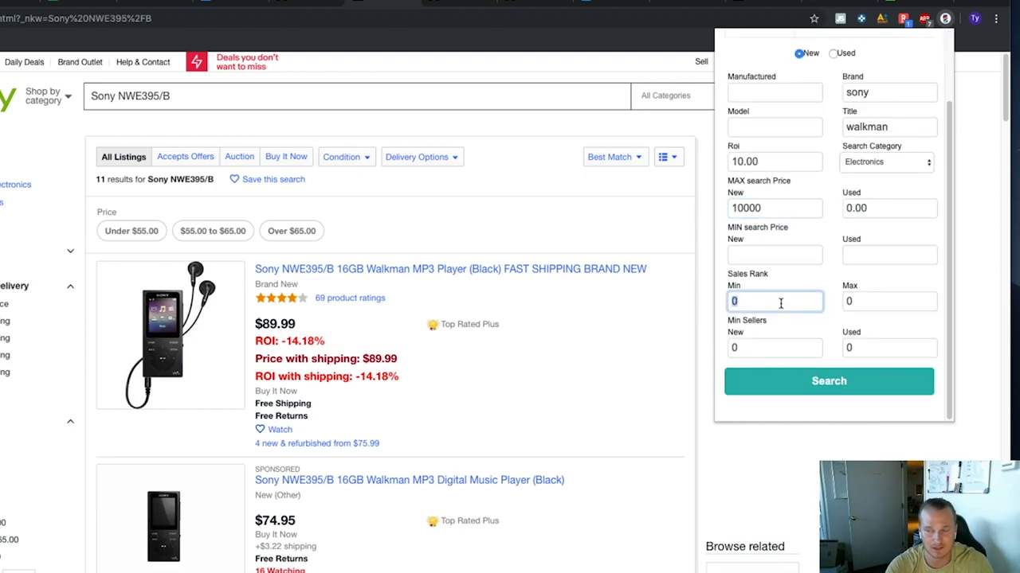
{"action": "type", "text": "1"}
{"action": "double_click", "coordinate": [867, 298]}
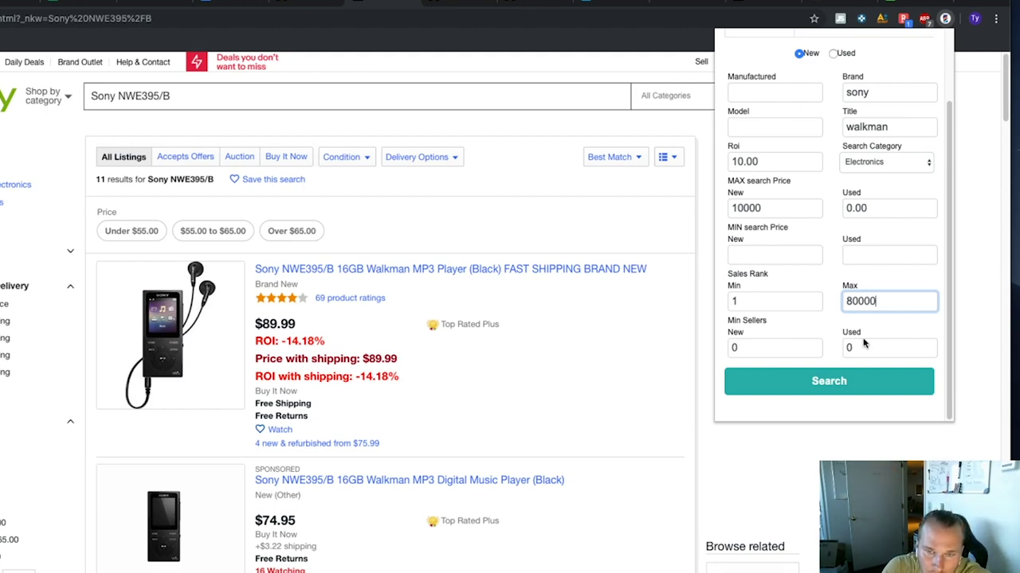
{"action": "left_click", "coordinate": [826, 385]}
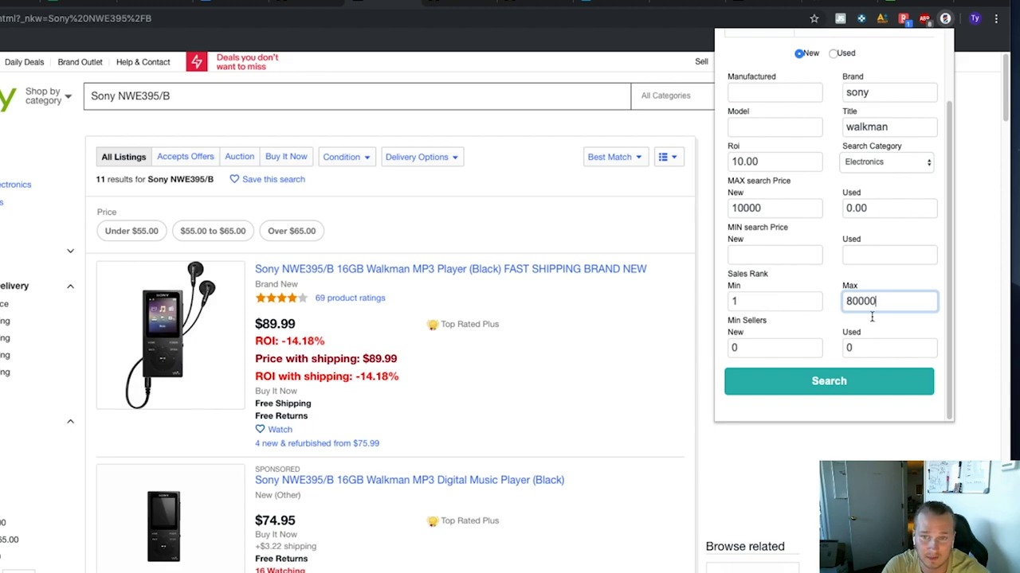
{"action": "left_click", "coordinate": [819, 382]}
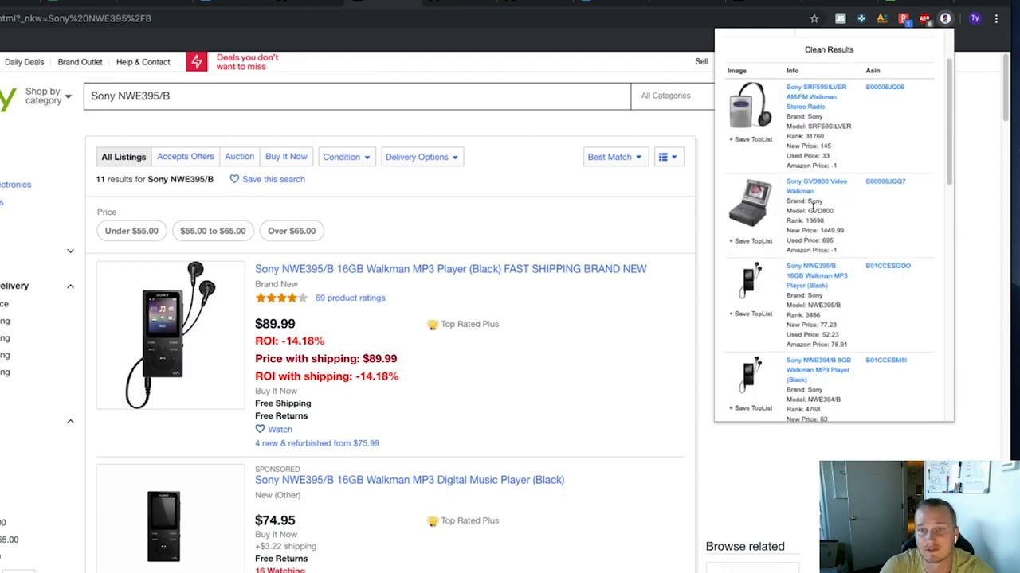
Open the eBay search for the Sony SRF59SILVER from the results and review the listings' prices and ROI.
{"action": "left_click", "coordinate": [815, 95]}
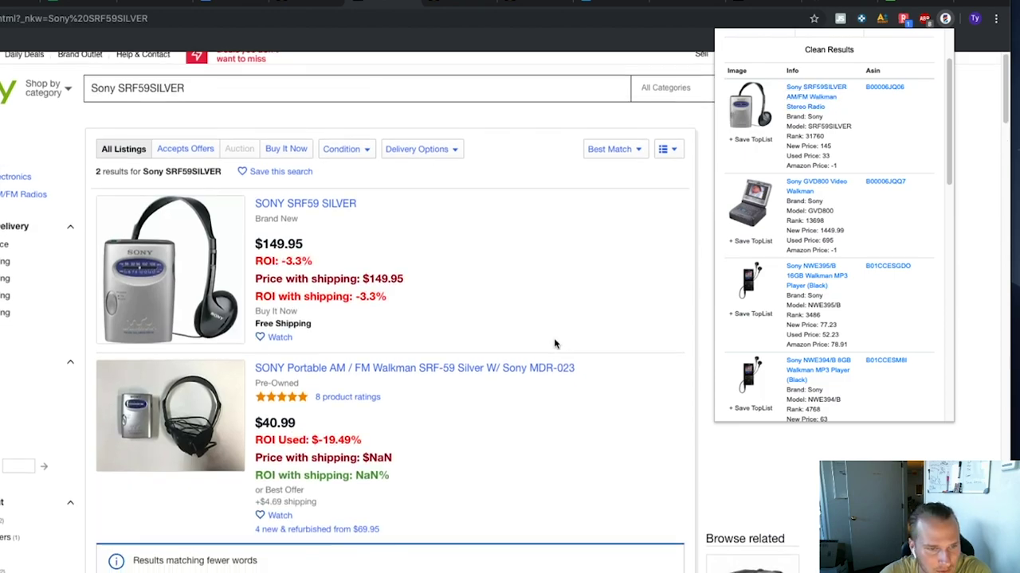
{"action": "scroll", "coordinate": [555, 344], "scroll_direction": "down", "scroll_amount": 1}
{"action": "scroll", "coordinate": [555, 344], "scroll_direction": "down", "scroll_amount": 2}
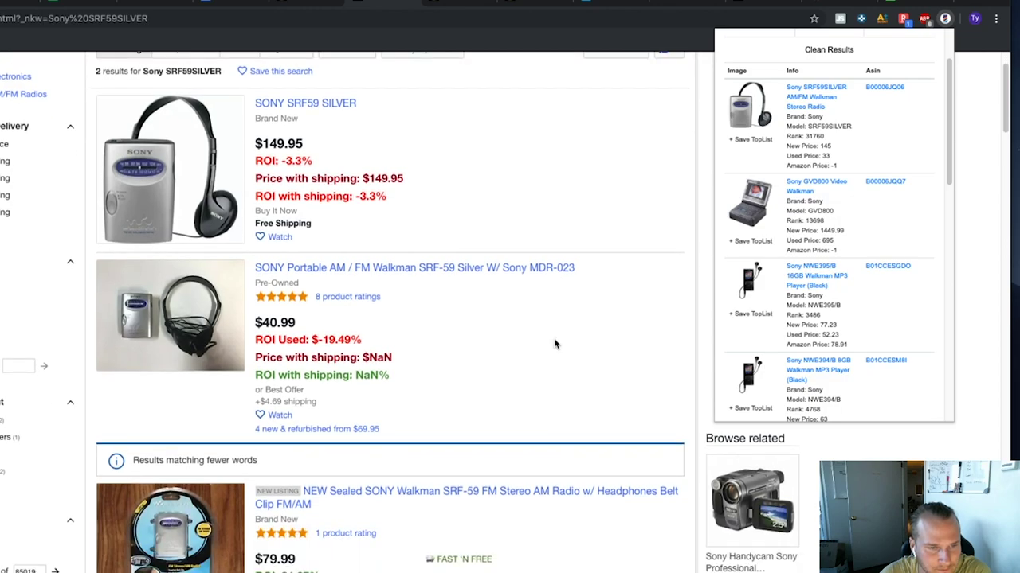
{"action": "scroll", "coordinate": [508, 446], "scroll_direction": "down", "scroll_amount": 3}
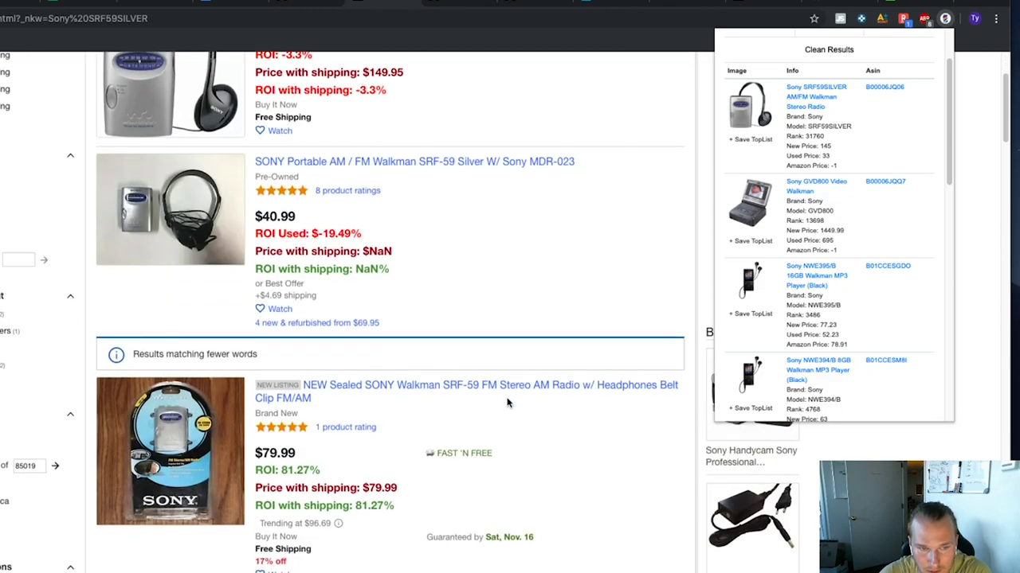
{"action": "scroll", "coordinate": [506, 402], "scroll_direction": "down", "scroll_amount": 1}
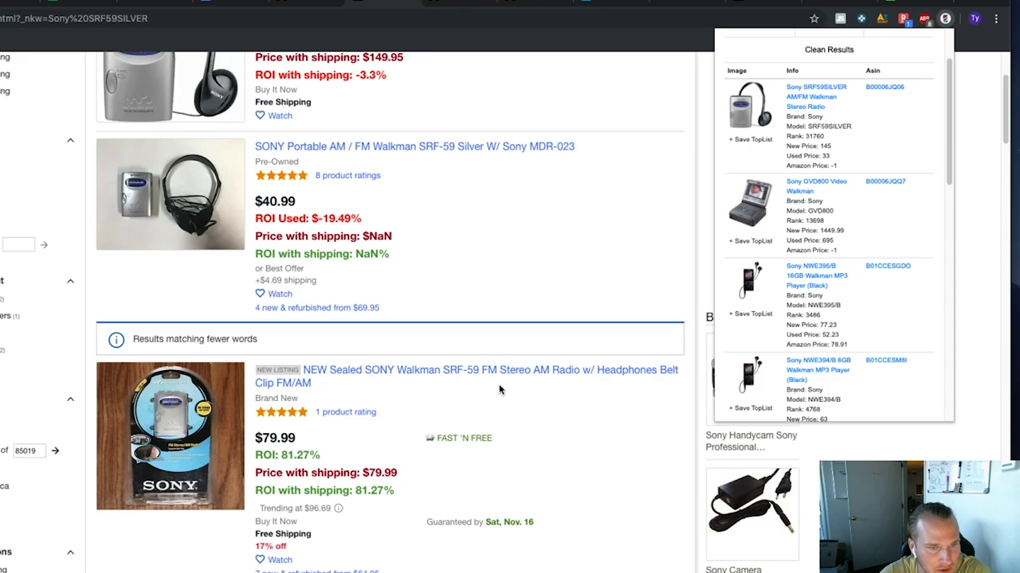
{"action": "scroll", "coordinate": [530, 403], "scroll_direction": "down", "scroll_amount": 1}
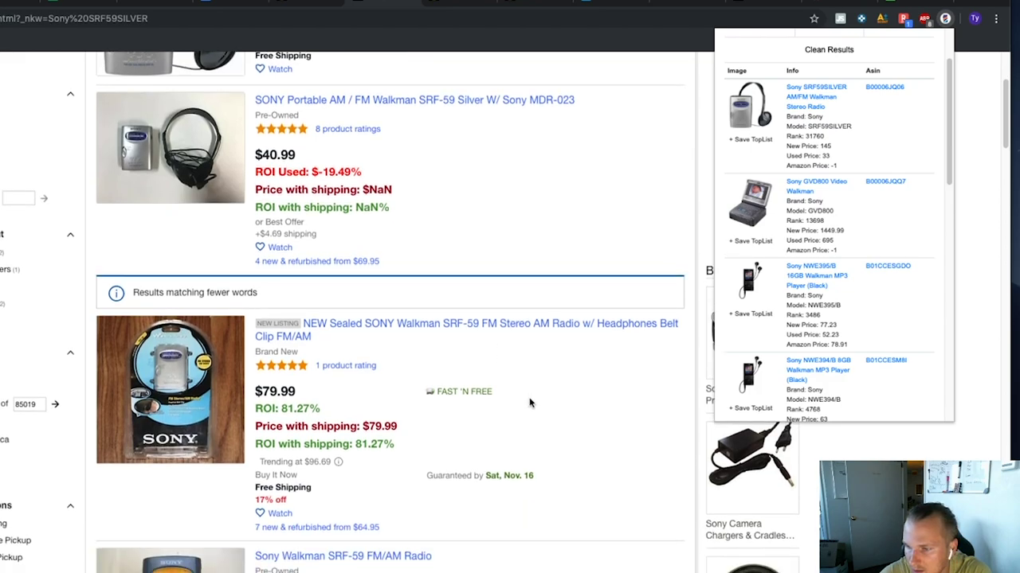
{"action": "scroll", "coordinate": [530, 403], "scroll_direction": "down", "scroll_amount": 1}
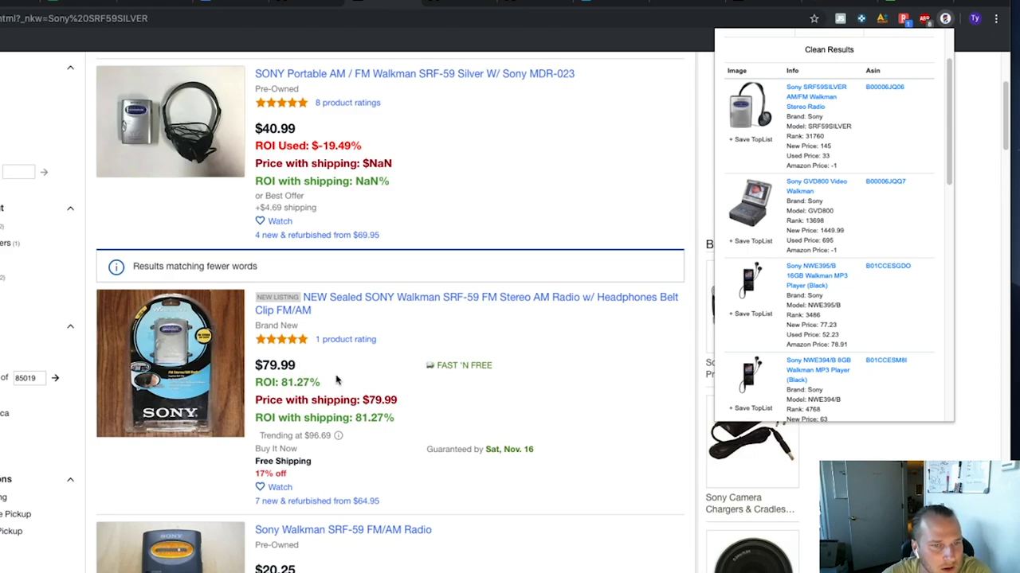
Calculate the profit on the sealed SRF-59 listing by multiplying 79.99 by 0.8127 in the calculator, and close the calculator.
{"action": "key", "text": "F4"}
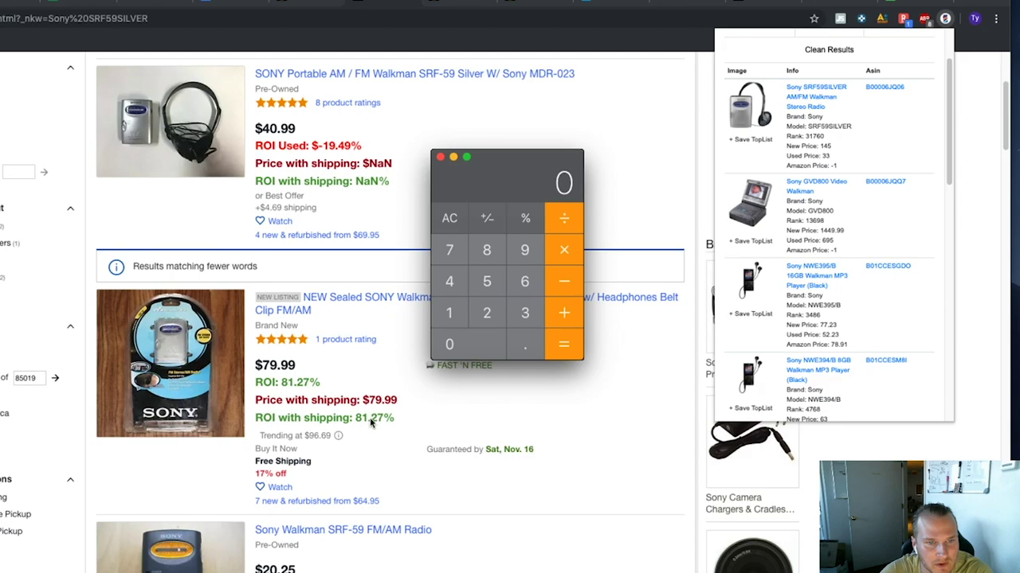
{"action": "left_click", "coordinate": [446, 257]}
{"action": "left_click", "coordinate": [524, 252]}
{"action": "left_click", "coordinate": [534, 344]}
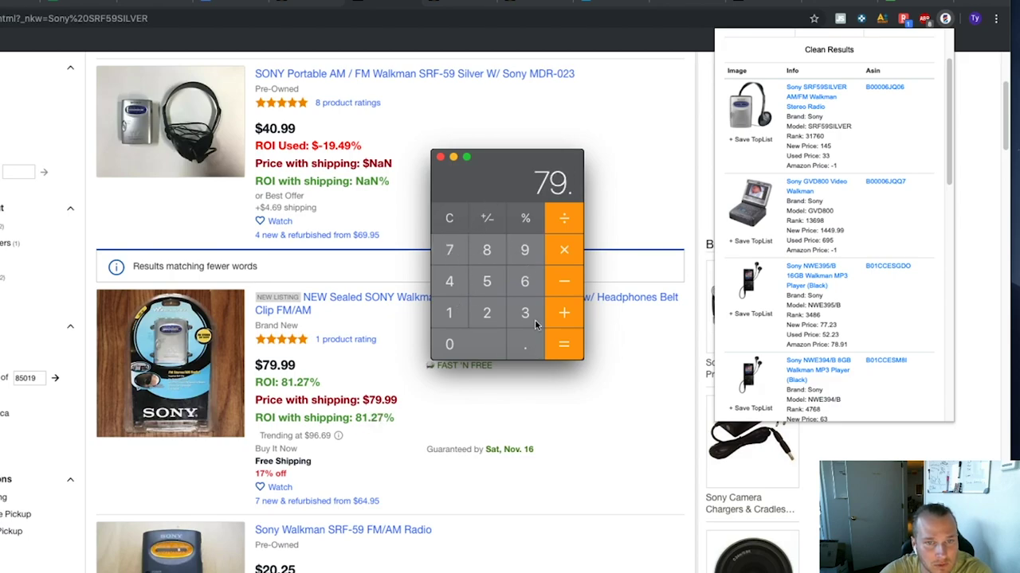
{"action": "double_click", "coordinate": [529, 253]}
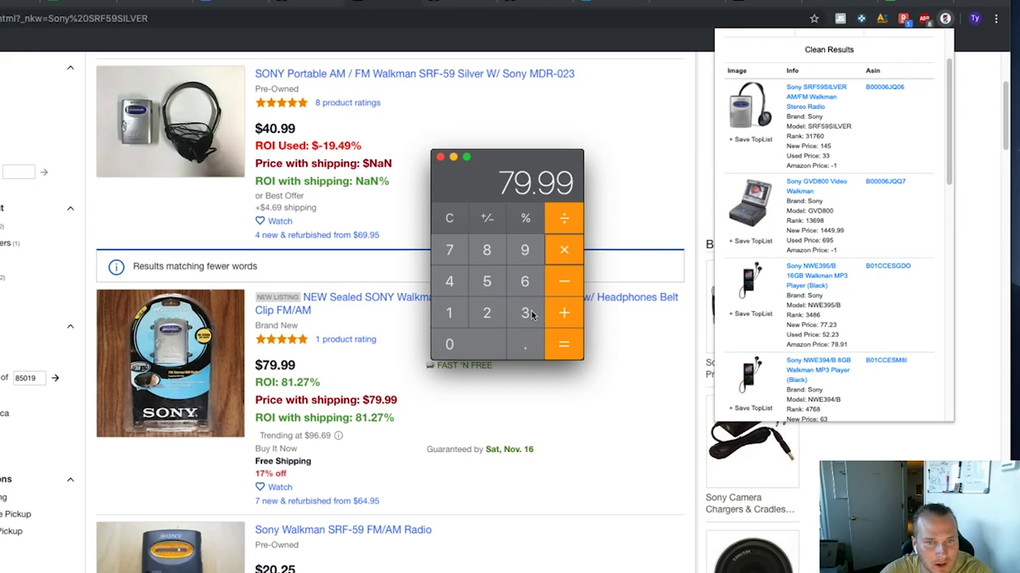
{"action": "left_click", "coordinate": [528, 344]}
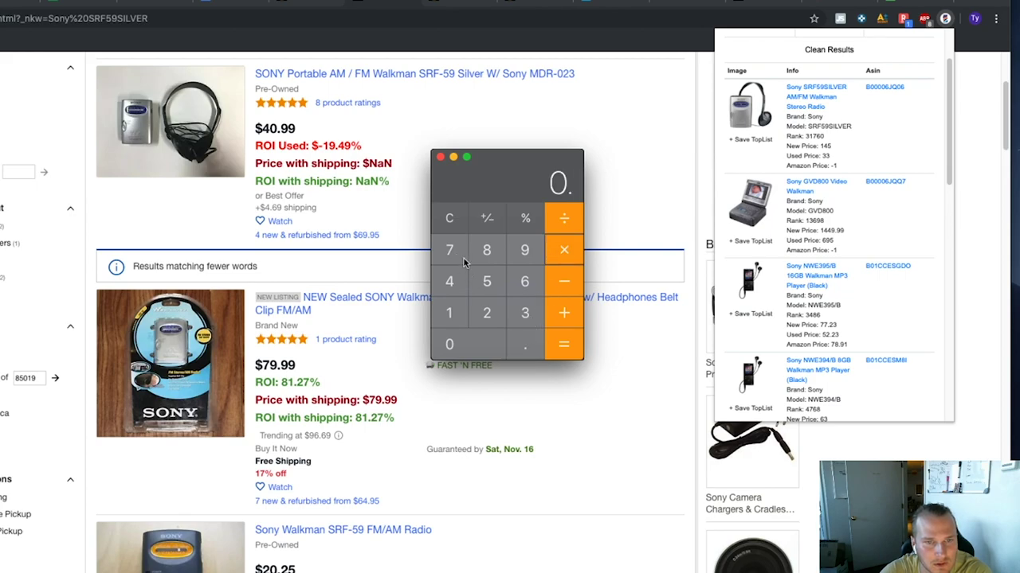
{"action": "left_click", "coordinate": [482, 255]}
{"action": "left_click", "coordinate": [464, 310]}
{"action": "left_click", "coordinate": [487, 315]}
{"action": "left_click", "coordinate": [449, 250]}
{"action": "left_click", "coordinate": [564, 346]}
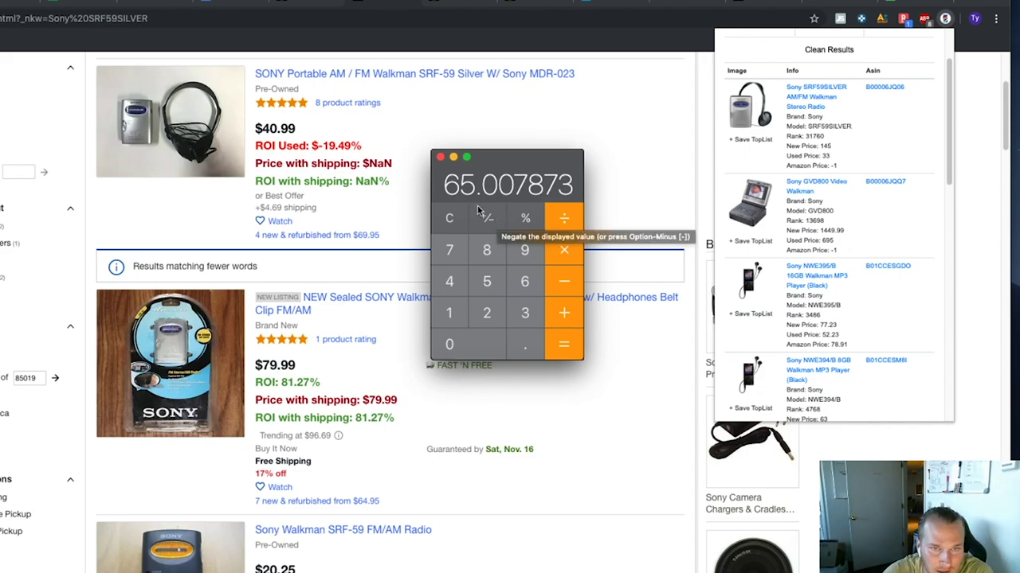
{"action": "left_click", "coordinate": [439, 157]}
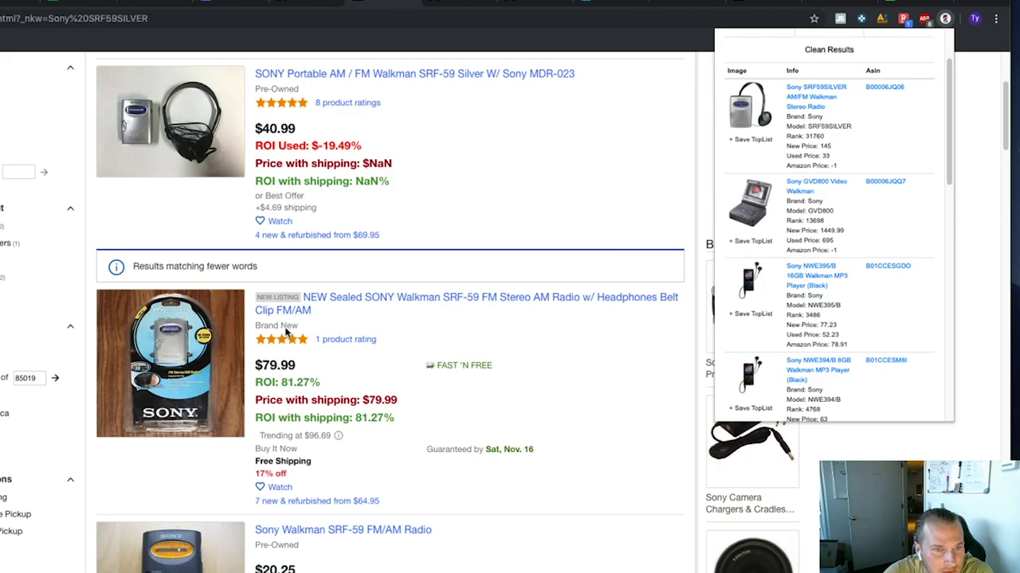
Open the Amazon page of the Sony SRF59SILVER through its ASIN in the results and copy the ASIN from the page address.
{"action": "right_click", "coordinate": [289, 319]}
{"action": "left_click", "coordinate": [270, 331]}
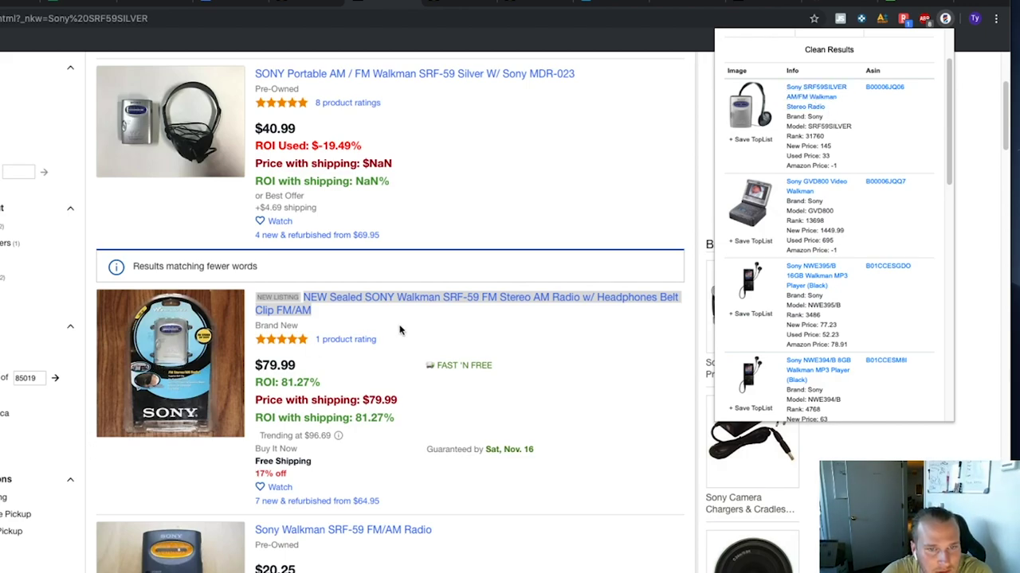
{"action": "left_click", "coordinate": [893, 90]}
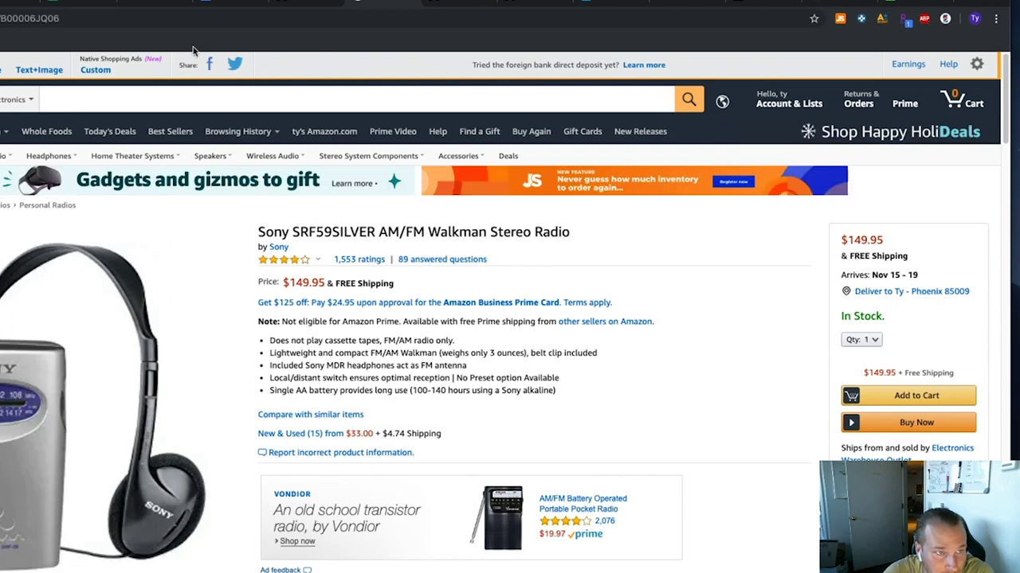
{"action": "left_click", "coordinate": [50, 24]}
{"action": "double_click", "coordinate": [68, 17]}
{"action": "key", "text": "super+c"}
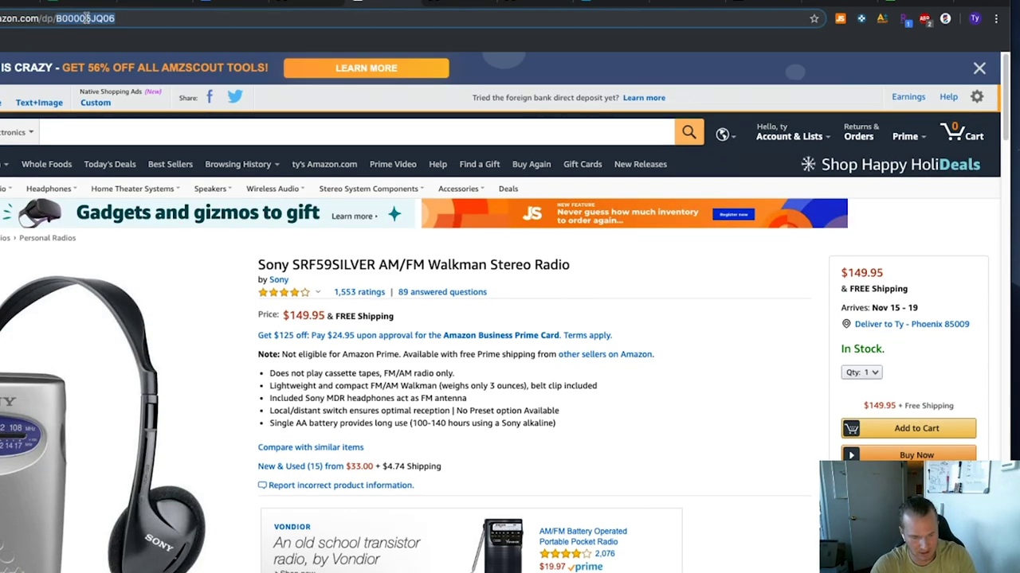
Review the product information of the Sony SRF59SILVER on its Amazon page, including its sales rank in Electronics.
{"action": "scroll", "coordinate": [234, 296], "scroll_direction": "down", "scroll_amount": 15}
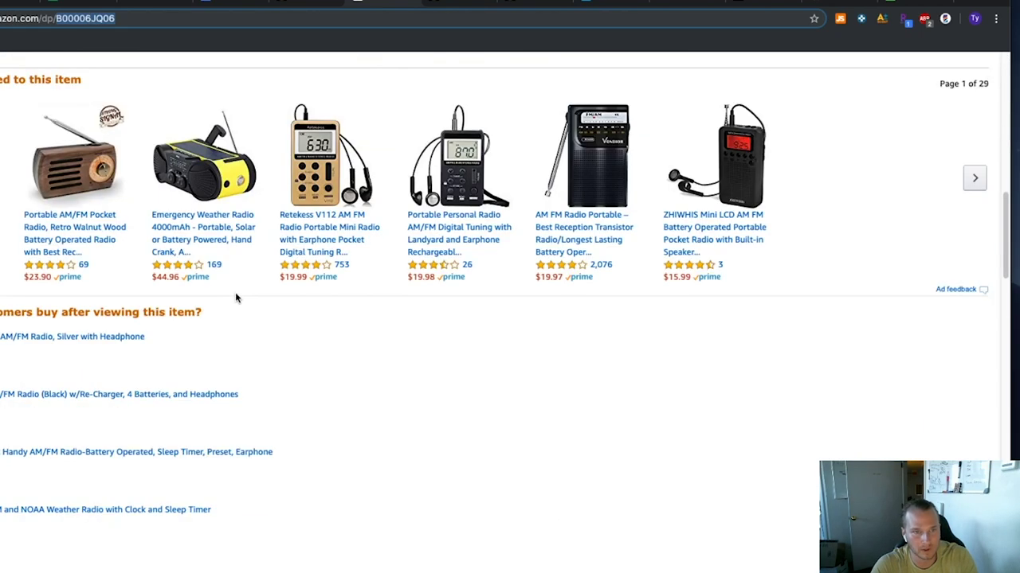
{"action": "scroll", "coordinate": [162, 385], "scroll_direction": "down", "scroll_amount": 4}
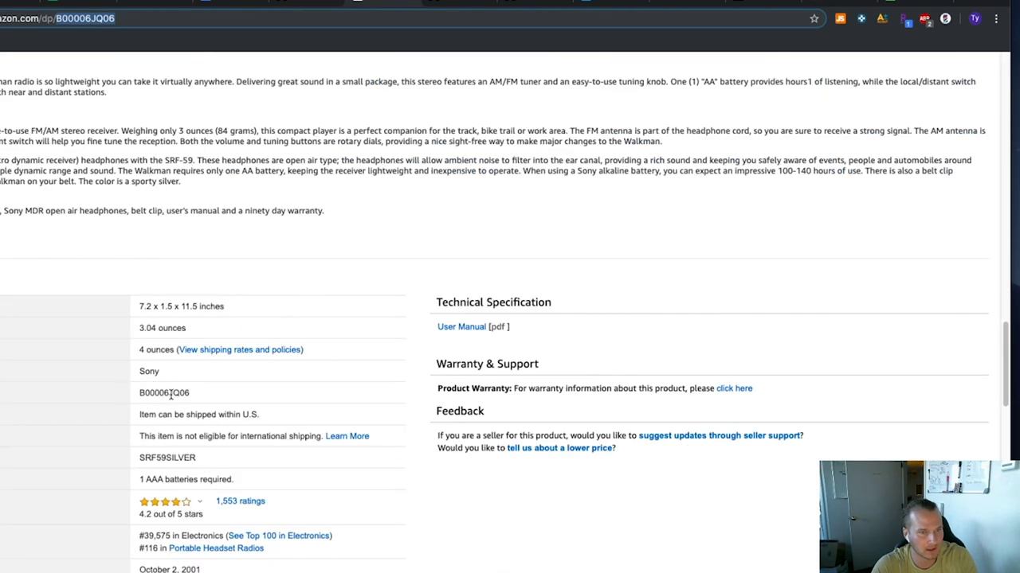
{"action": "scroll", "coordinate": [170, 370], "scroll_direction": "up", "scroll_amount": 15}
Search the Seller Central catalog for the copied ASIN B00006JQ06 and show the listing limitations of the Sony SRF59SILVER.
{"action": "left_click", "coordinate": [311, 6]}
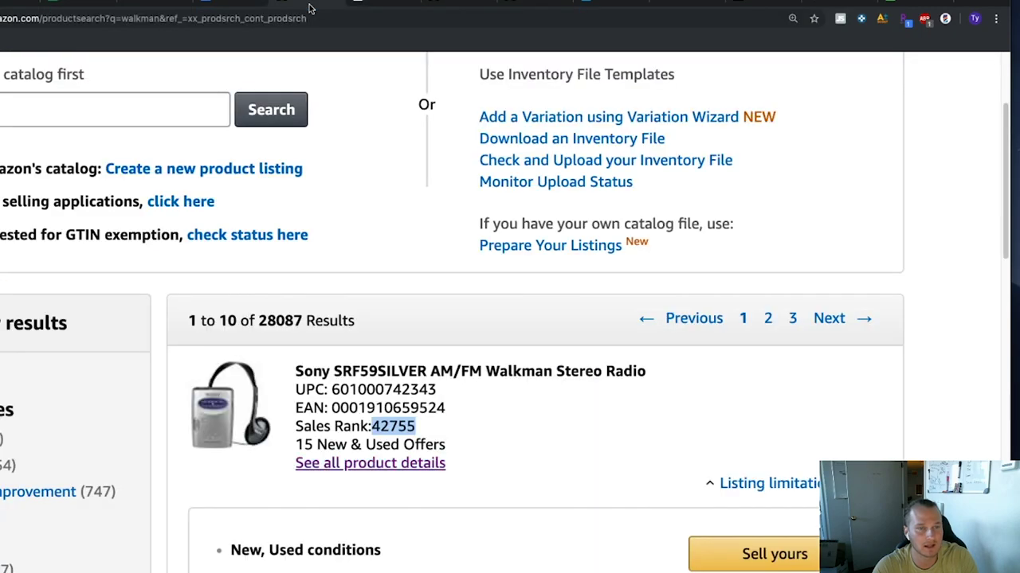
{"action": "left_click", "coordinate": [66, 117]}
{"action": "scroll", "coordinate": [89, 158], "scroll_direction": "up", "scroll_amount": 3}
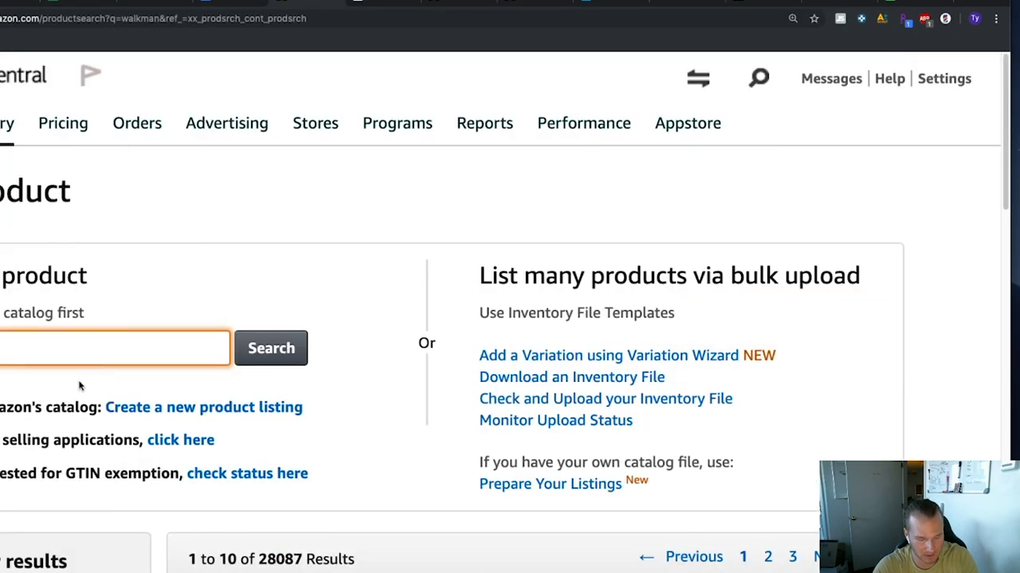
{"action": "key", "text": "super+v"}
{"action": "key", "text": "Return"}
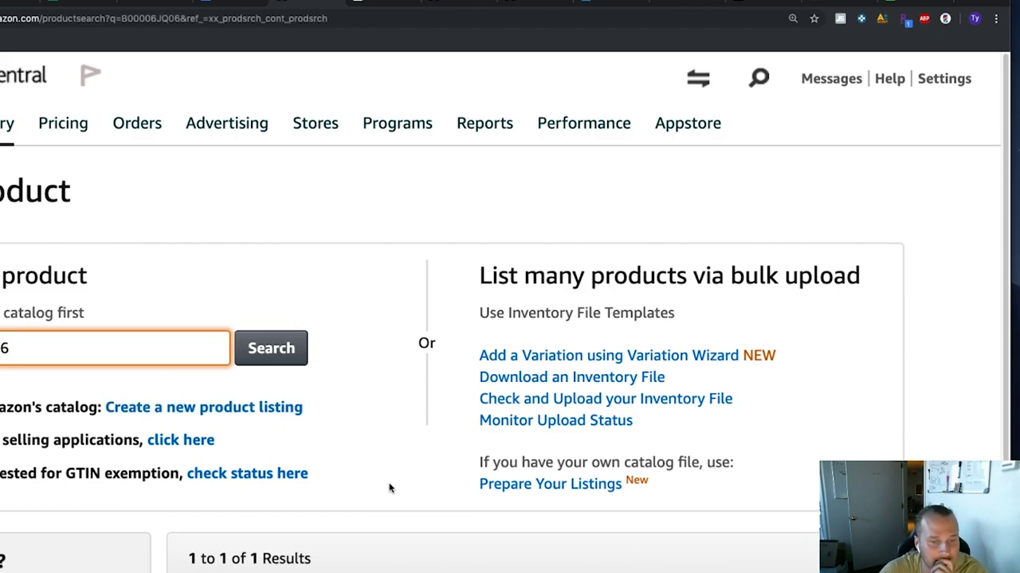
{"action": "scroll", "coordinate": [679, 460], "scroll_direction": "down", "scroll_amount": 5}
{"action": "left_click", "coordinate": [735, 303]}
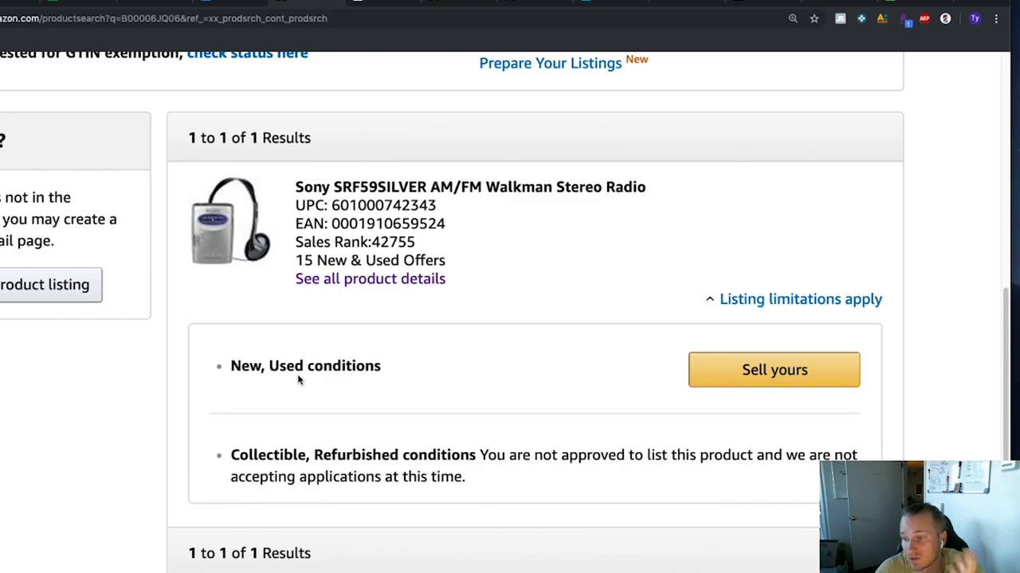
Open the full product details of the Sony SRF59SILVER from the catalog result and review its price and sales rank history.
{"action": "left_click", "coordinate": [340, 282]}
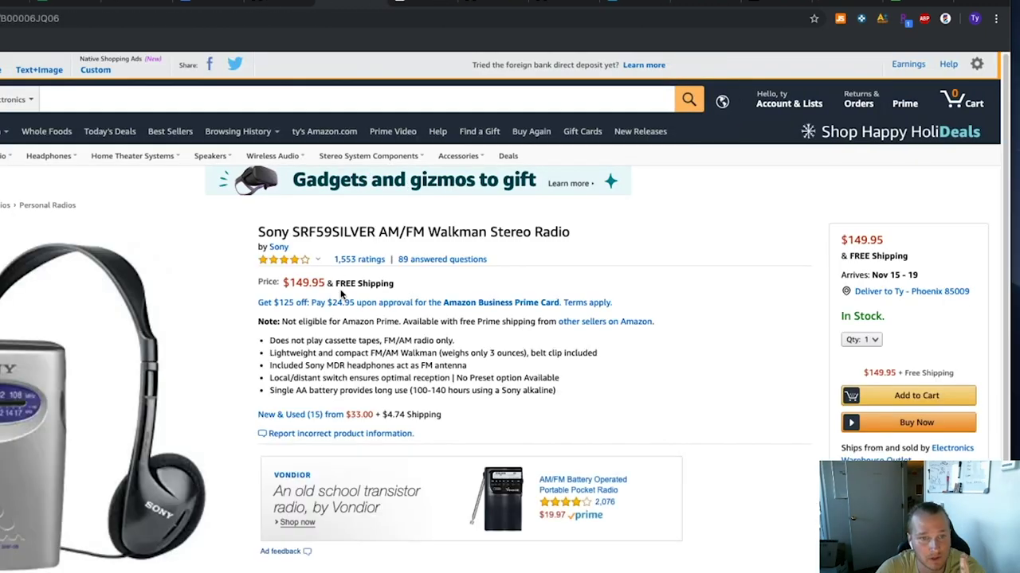
{"action": "scroll", "coordinate": [450, 426], "scroll_direction": "down", "scroll_amount": 1}
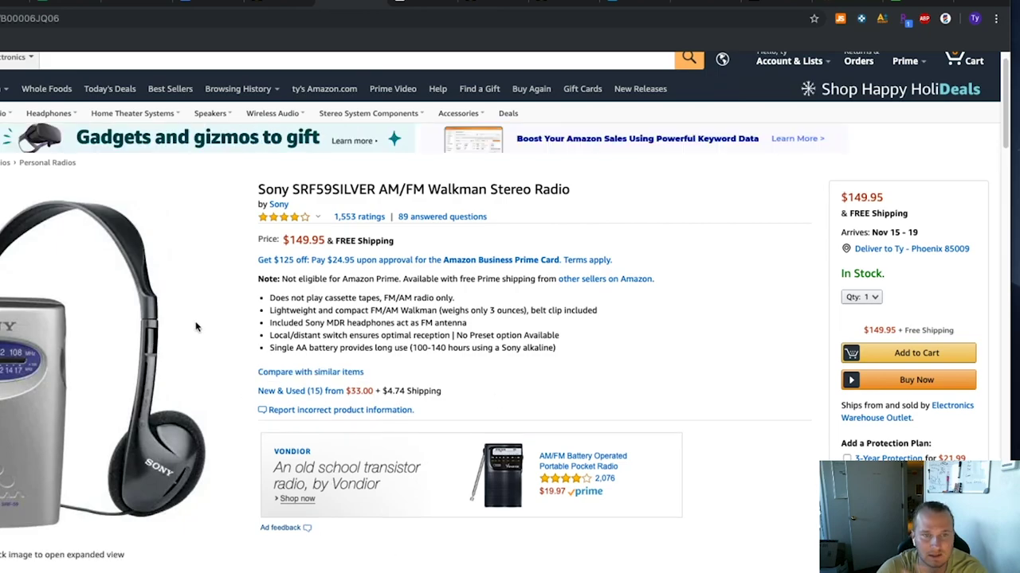
{"action": "scroll", "coordinate": [218, 440], "scroll_direction": "down", "scroll_amount": 1}
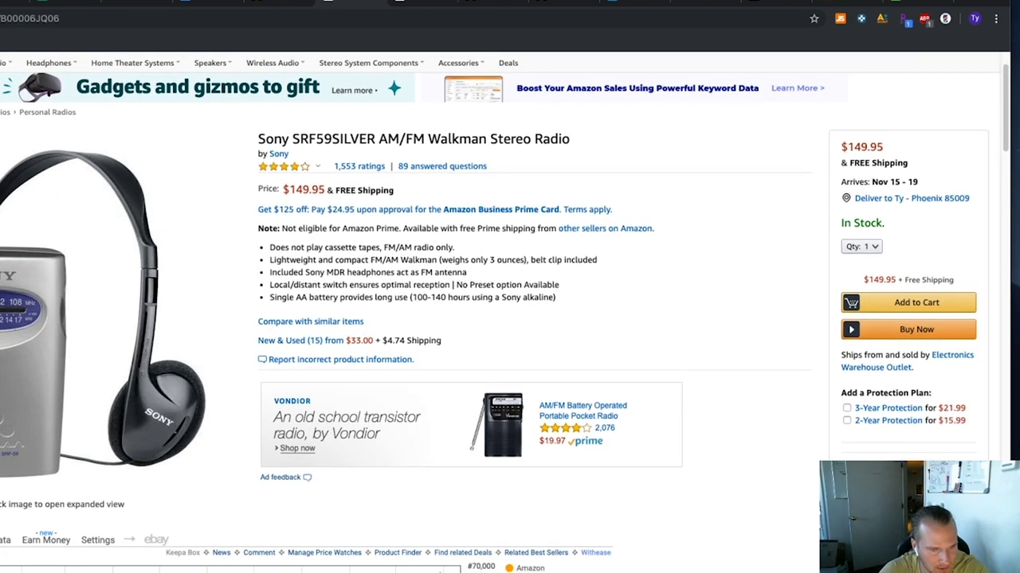
{"action": "scroll", "coordinate": [504, 312], "scroll_direction": "down", "scroll_amount": 1}
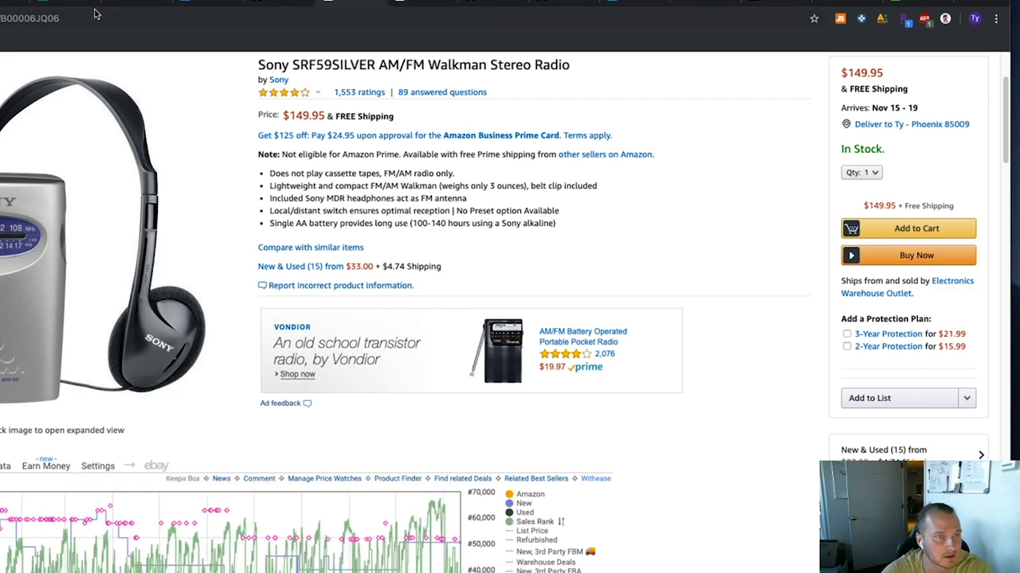
Return to the eBay search for Sony SRF59SILVER, open the new sealed SRF-59 listing at $79.99, add it to the cart and view the cart.
{"action": "left_click", "coordinate": [741, 7]}
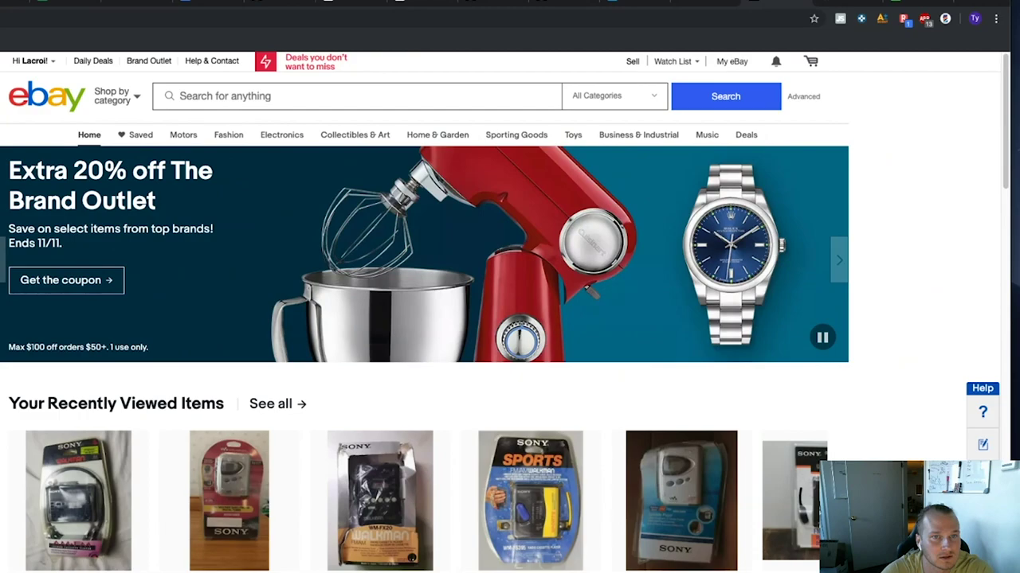
{"action": "left_click", "coordinate": [347, 5]}
{"action": "left_click", "coordinate": [359, 6]}
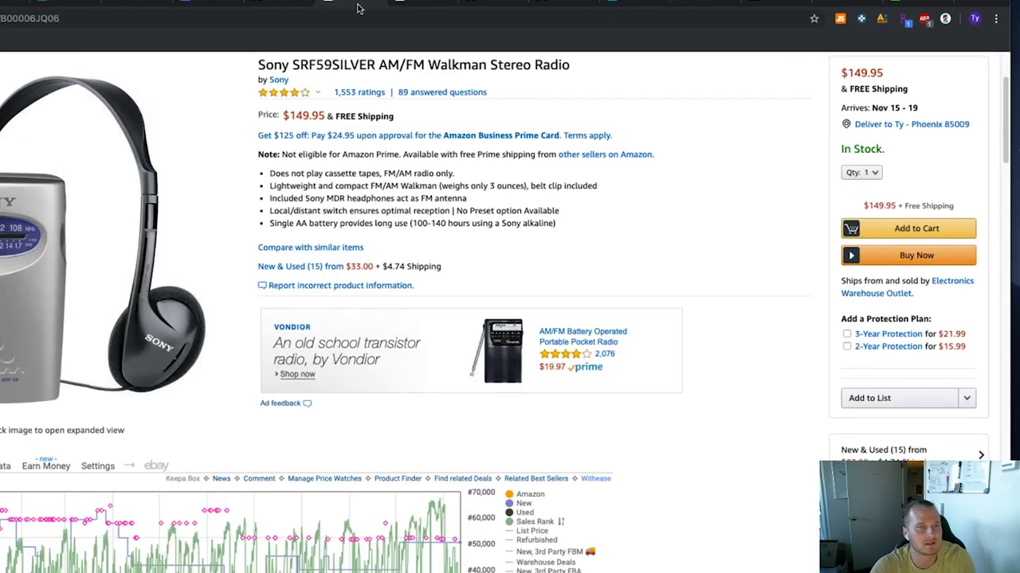
{"action": "left_click", "coordinate": [394, 8]}
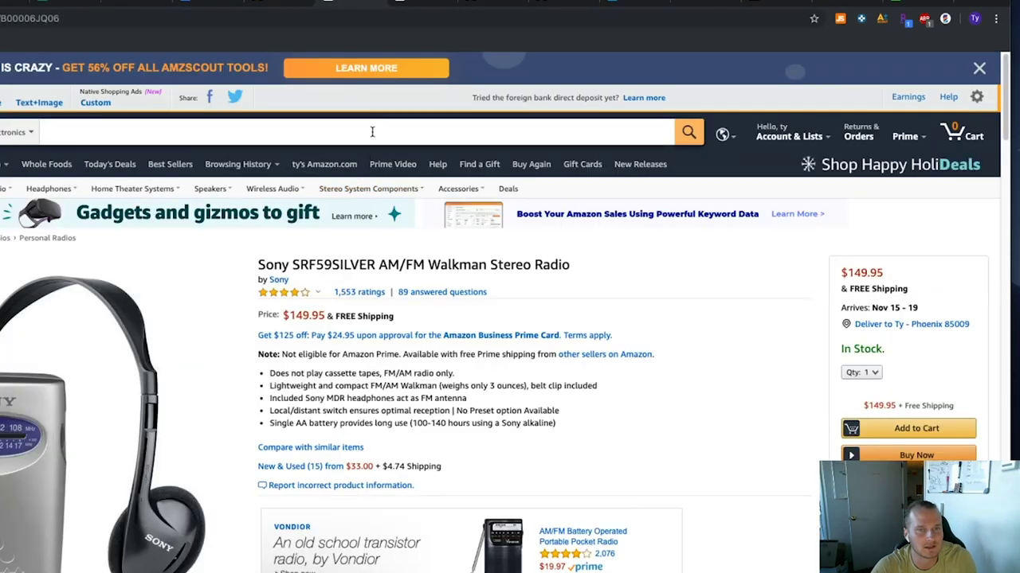
{"action": "left_click", "coordinate": [439, 5]}
{"action": "key", "text": "ctrl+Tab"}
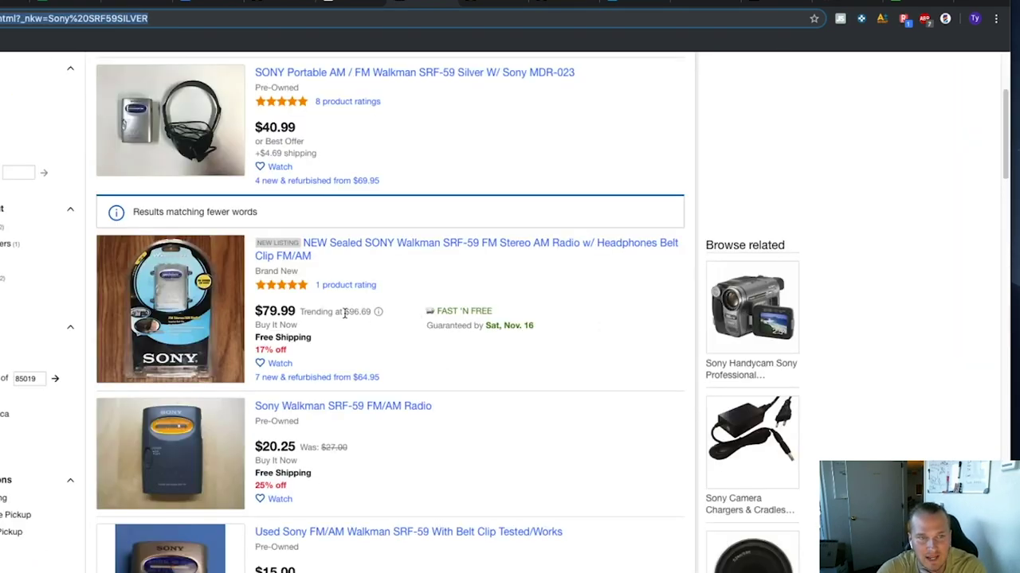
{"action": "left_click", "coordinate": [230, 304]}
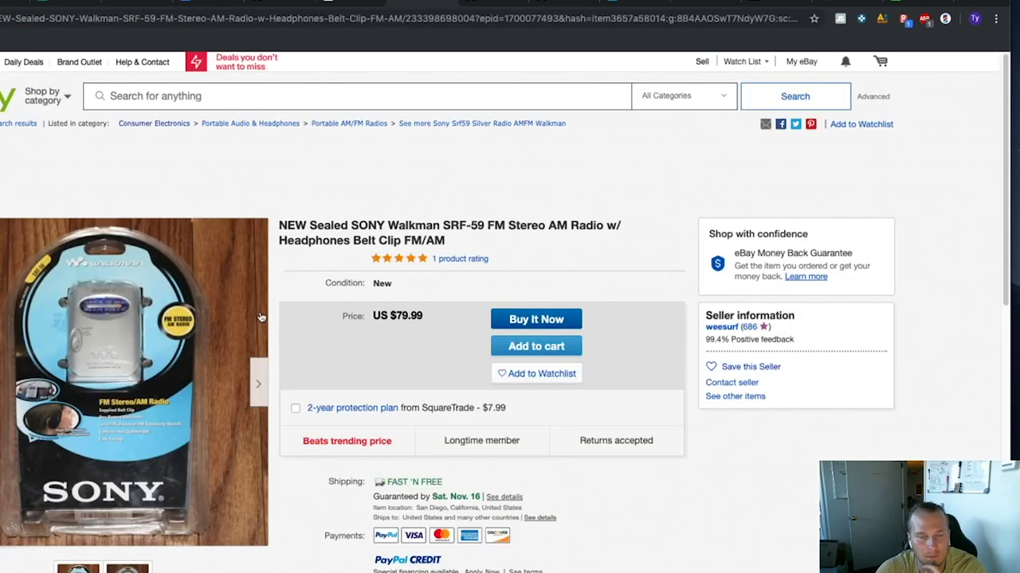
{"action": "left_click", "coordinate": [562, 351]}
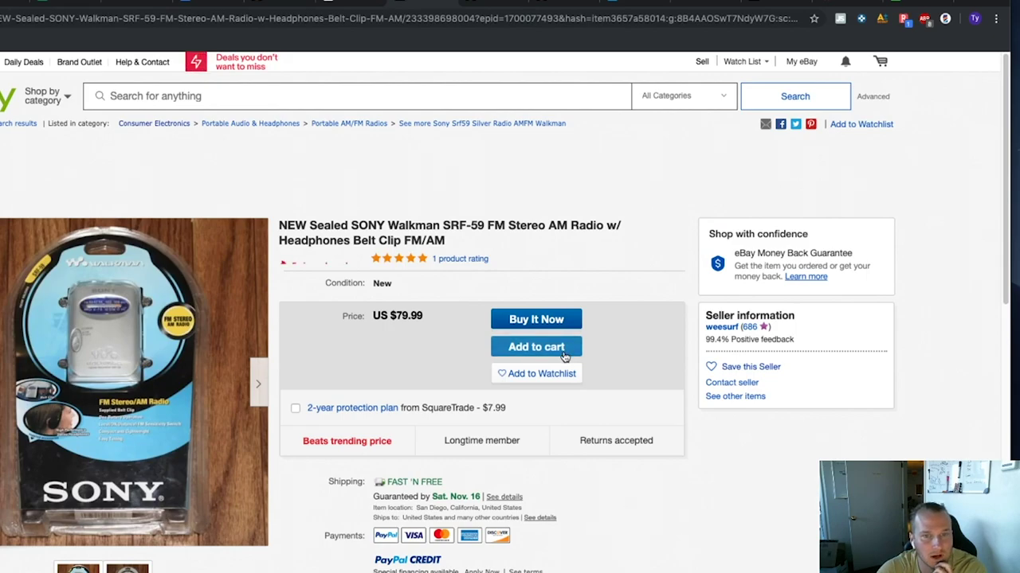
{"action": "left_click", "coordinate": [460, 556]}
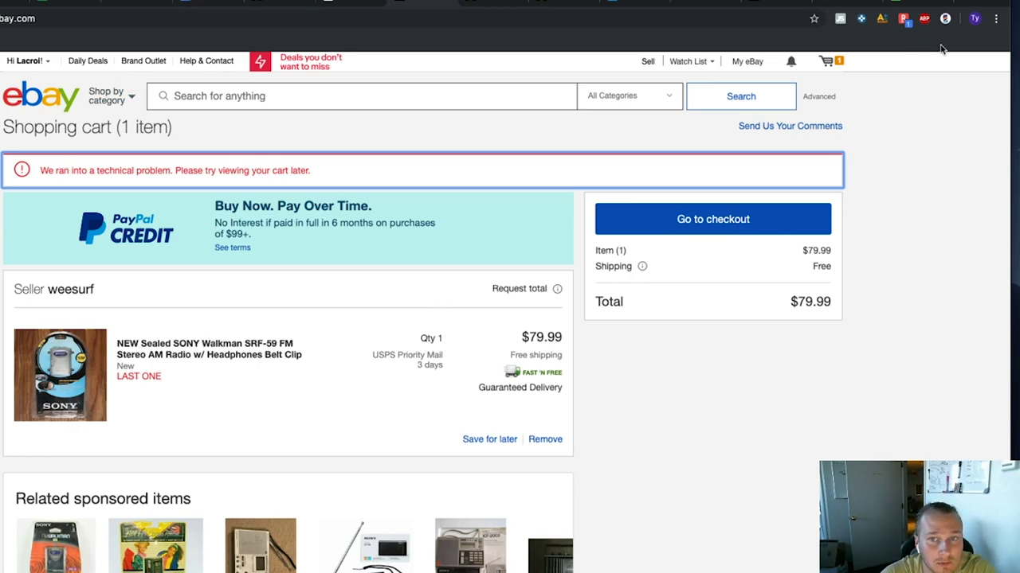
Reopen the ROI extension and show its saved search results.
{"action": "left_click", "coordinate": [945, 19]}
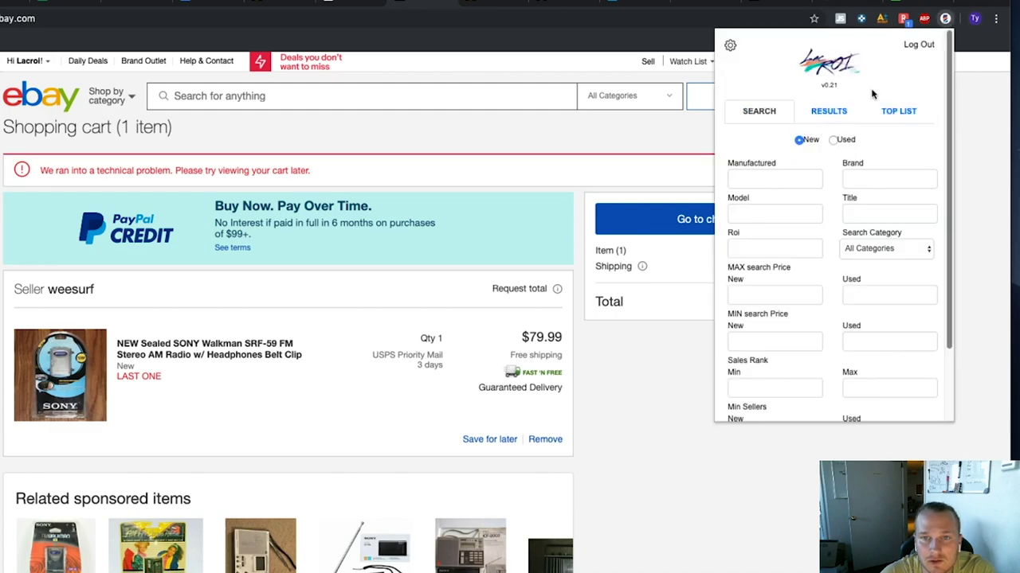
{"action": "left_click", "coordinate": [828, 112]}
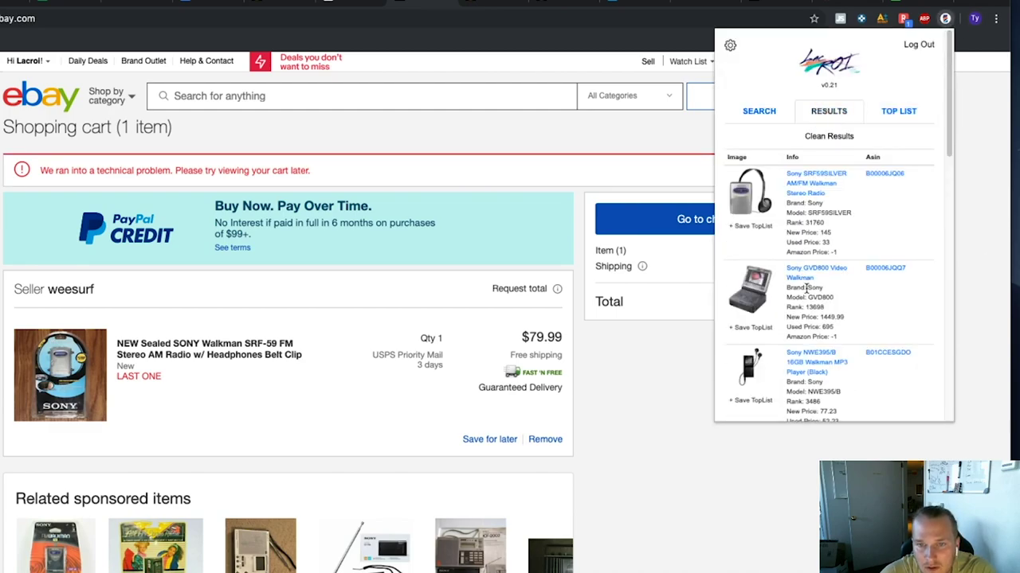